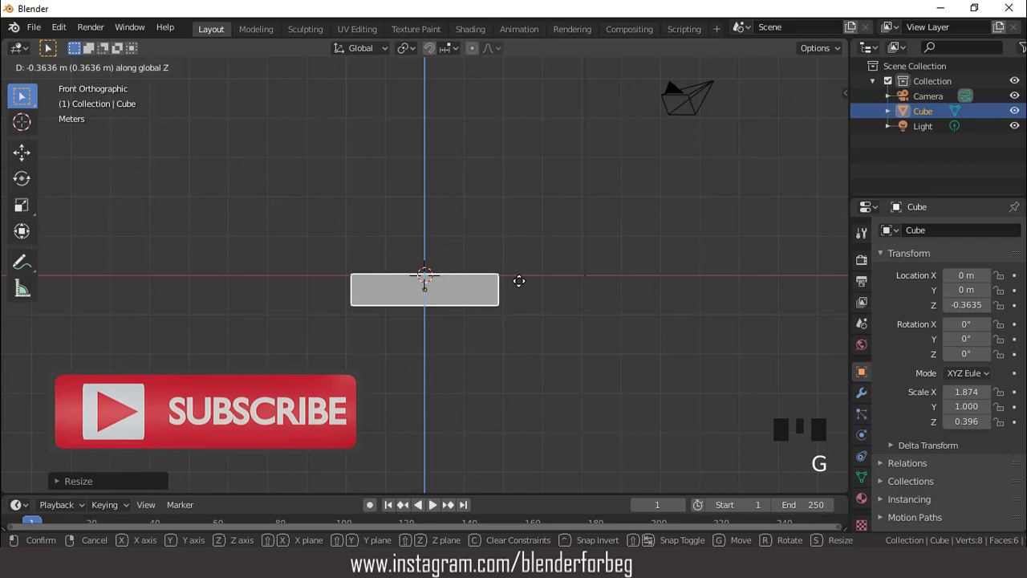
# - Move the flattened cube down about 0.36 m along Z and add a vertical loop cut offset toward its -X end
pyautogui.click(519, 281)
pyautogui.press('Tab')
pyautogui.scroll(3, 465, 287)
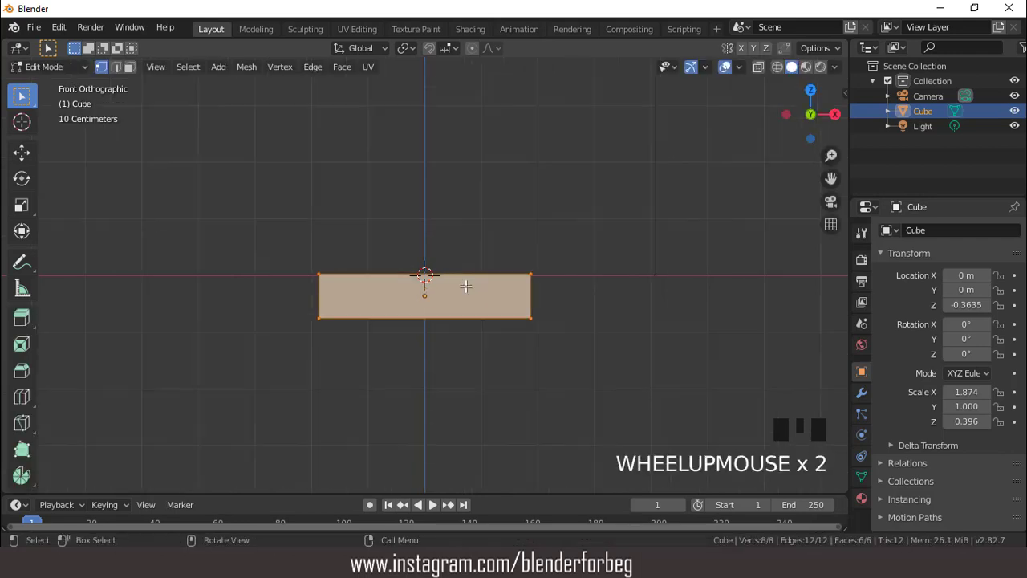
pyautogui.hotkey('ctrl', 'r')
pyautogui.click(465, 287)
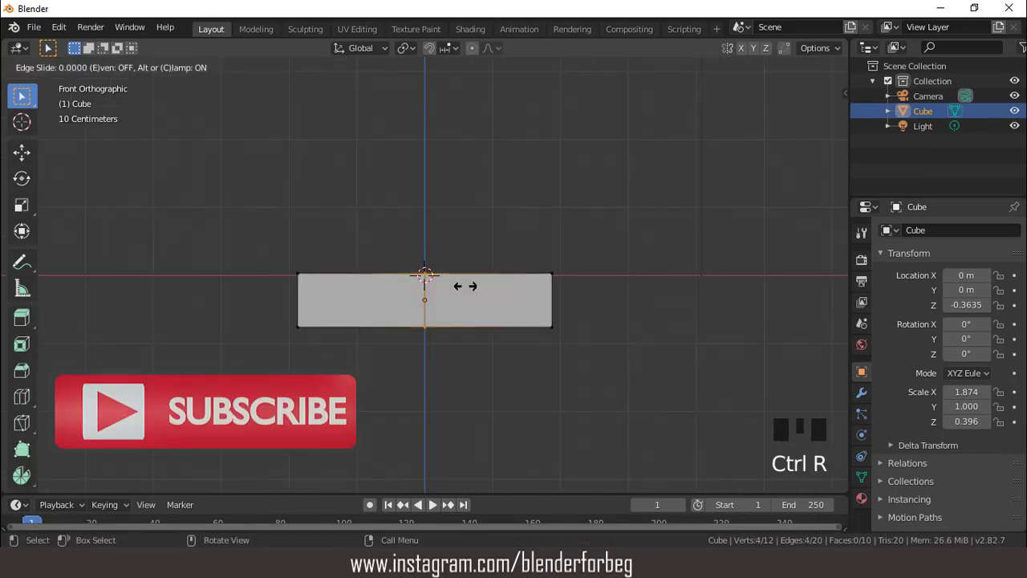
pyautogui.click(438, 289)
# - Extrude the larger top face upward about 0.7 m to form the car's cabin
pyautogui.moveTo(438, 290); pyautogui.dragTo(426, 275, button='middle')
pyautogui.press('3')
pyautogui.click(449, 300)
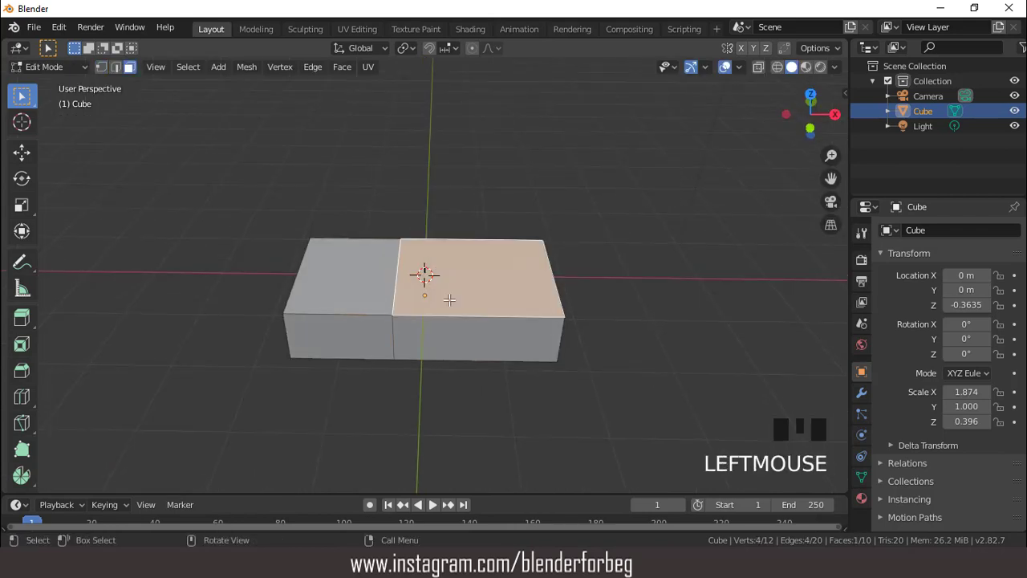
pyautogui.press('KP_1')
pyautogui.press('e')
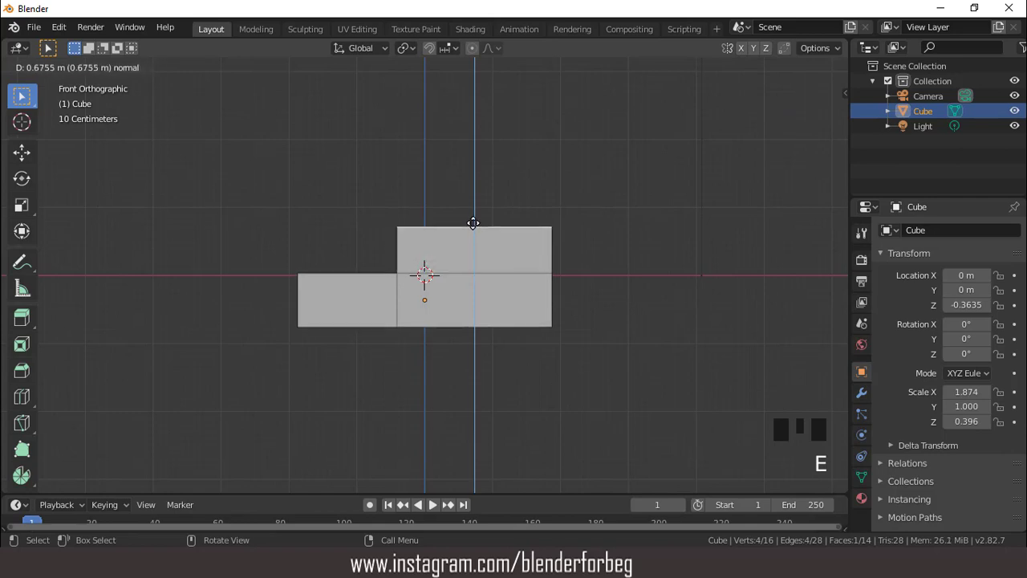
pyautogui.click(473, 219)
# - Scale down the cabin's top face so that all four cabin walls slope inward
pyautogui.moveTo(477, 187); pyautogui.dragTo(511, 291, button='middle')
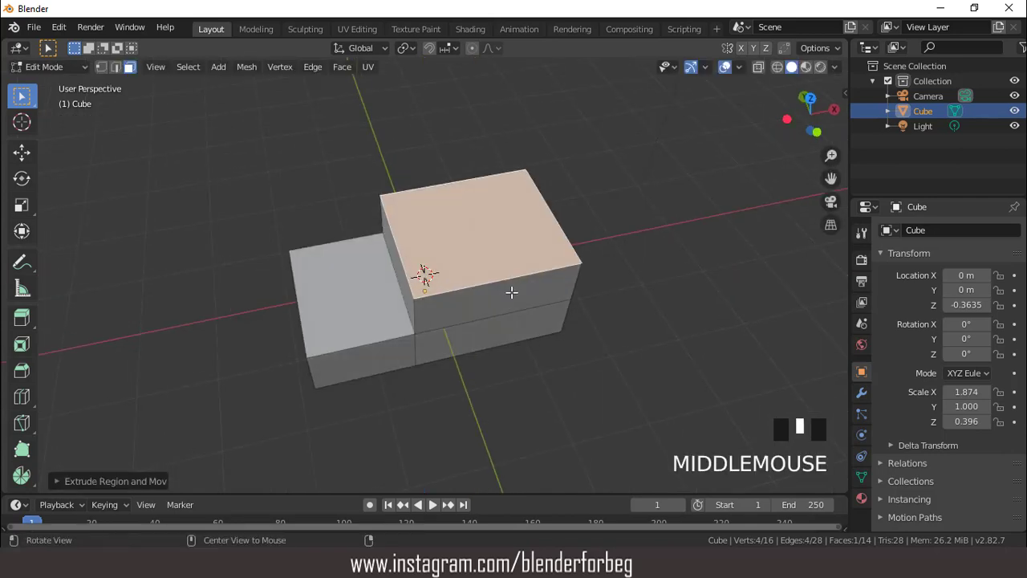
pyautogui.press('s')
pyautogui.click(579, 329)
pyautogui.press('KP_7')
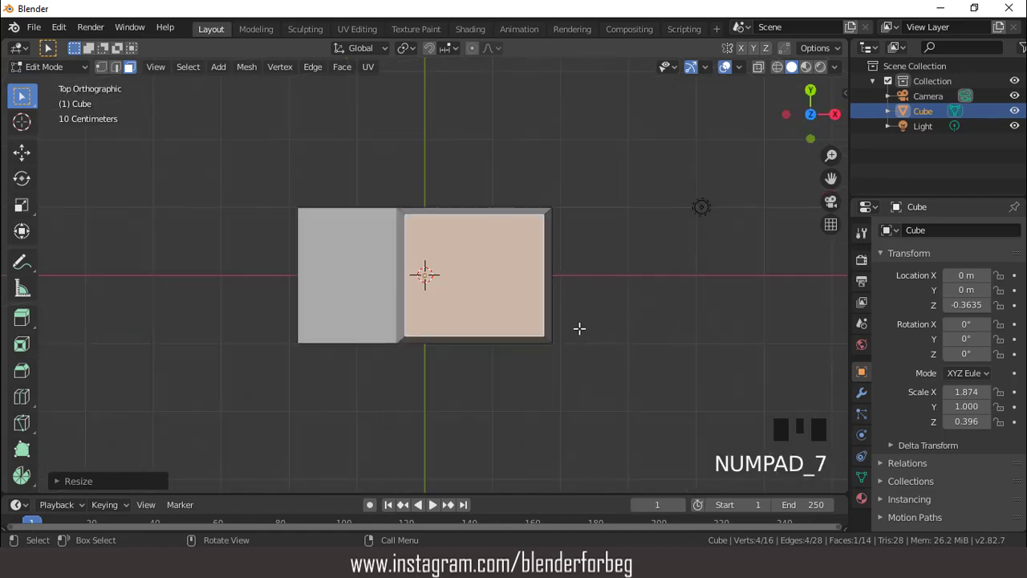
pyautogui.press('s')
pyautogui.click(569, 327)
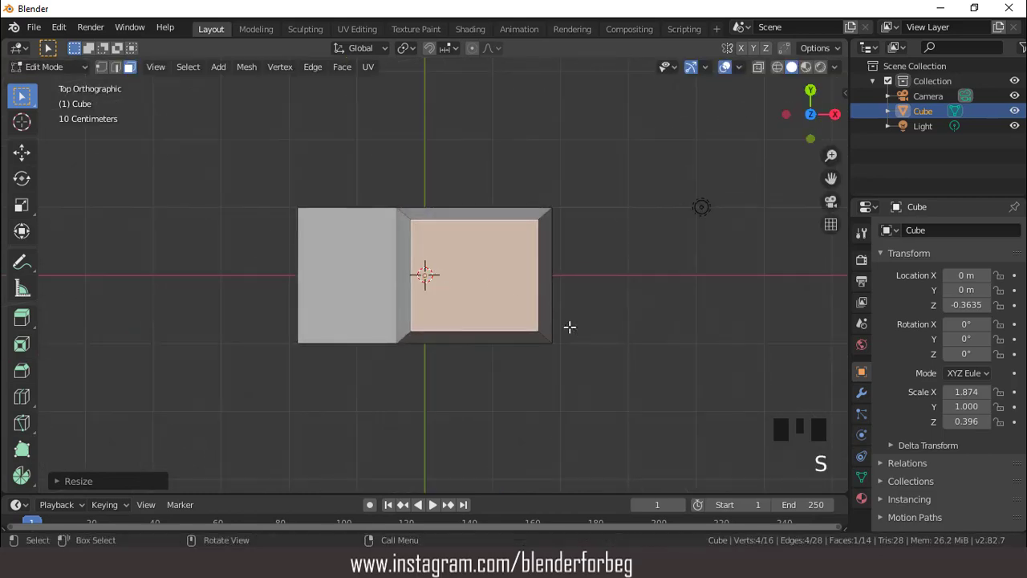
pyautogui.press('KP_1')
pyautogui.scroll(3, 568, 325)
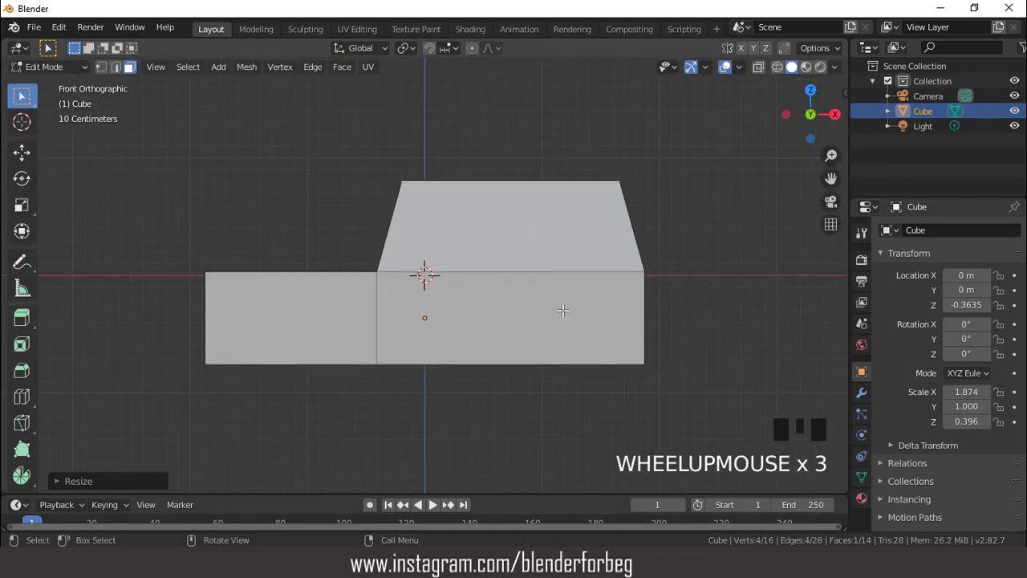
# - Move the body's two bottom faces upward slightly to make the lower body thinner
pyautogui.scroll(-2, 550, 273)
pyautogui.moveTo(551, 273); pyautogui.dragTo(537, 293, button='middle')
pyautogui.click(386, 298)
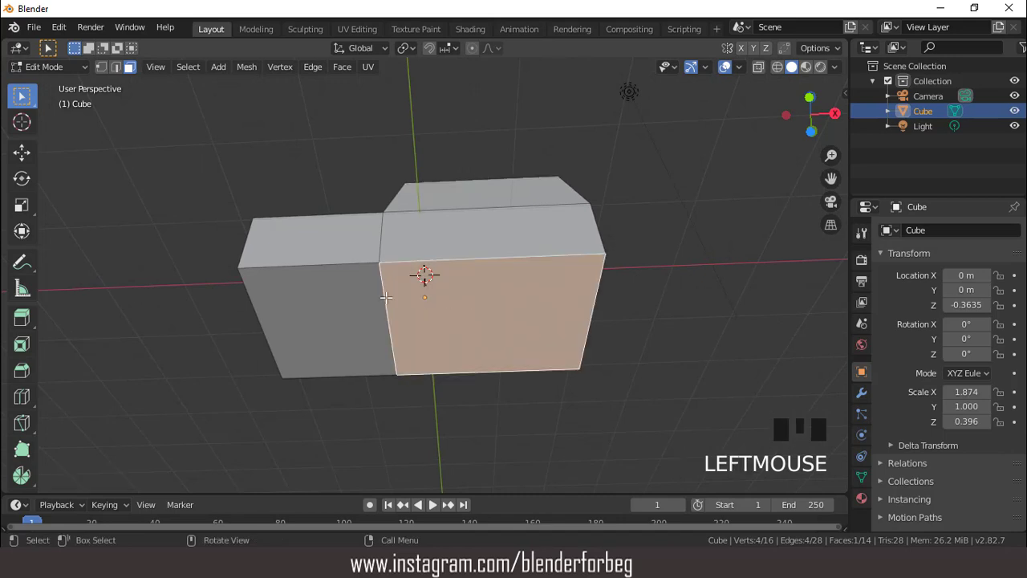
pyautogui.keyDown('shift'); pyautogui.click(346, 289); pyautogui.keyUp('shift')
pyautogui.press('KP_1')
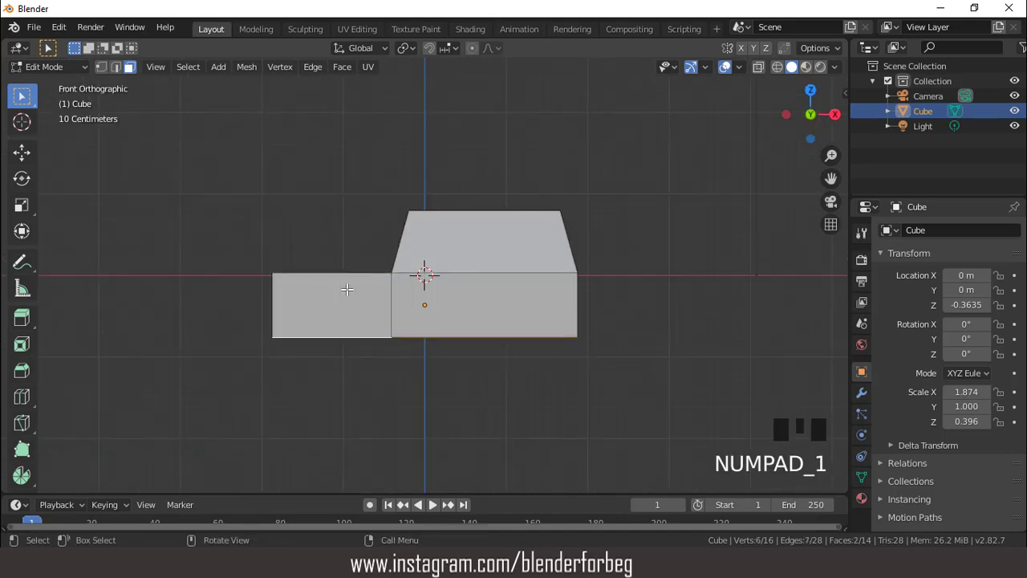
pyautogui.press('g')
pyautogui.click(343, 279)
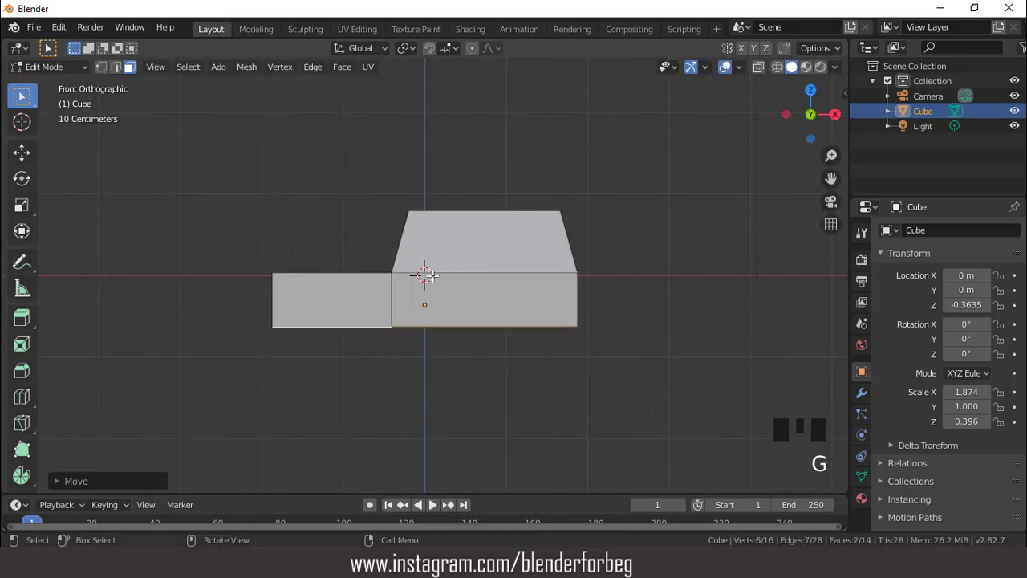
# - Add a vertical loop cut through the cabin and lower body, slid slightly rearward of the cabin's middle
pyautogui.scroll(2, 429, 275)
pyautogui.scroll(-3, 425, 276)
pyautogui.moveTo(424, 275); pyautogui.dragTo(450, 307, button='middle')
pyautogui.press('KP_1')
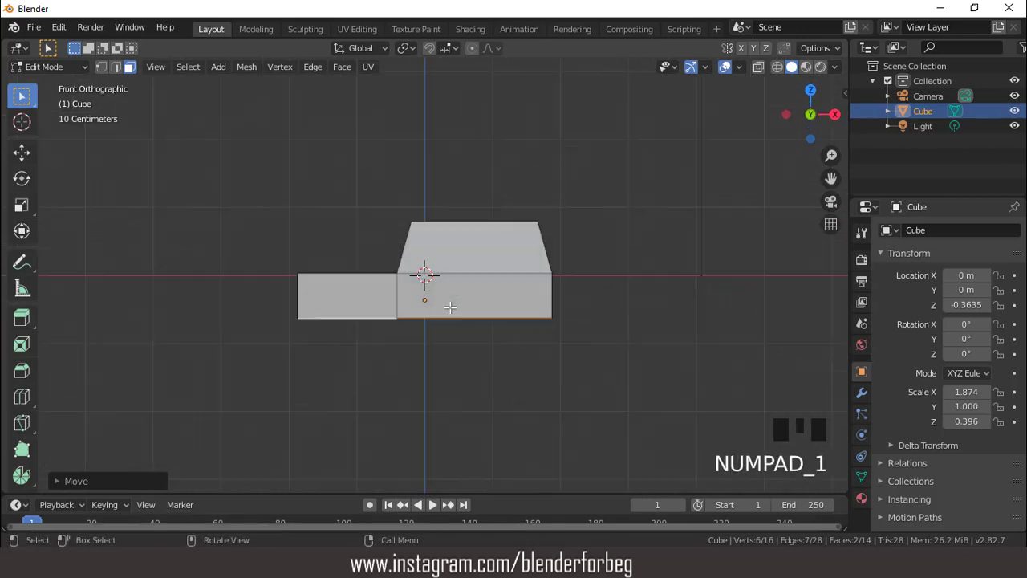
pyautogui.hotkey('ctrl', 'r')
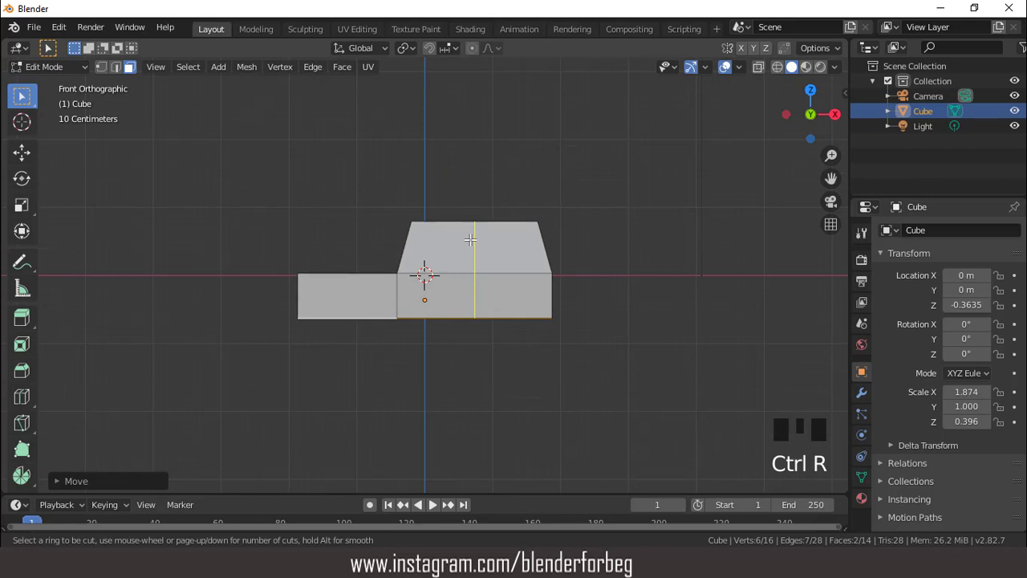
pyautogui.click(470, 239)
pyautogui.click(474, 239)
# - Move the front edge of the roof rearward along X about 0.17 m to slant the windshield more
pyautogui.moveTo(465, 201); pyautogui.dragTo(412, 233, button='middle')
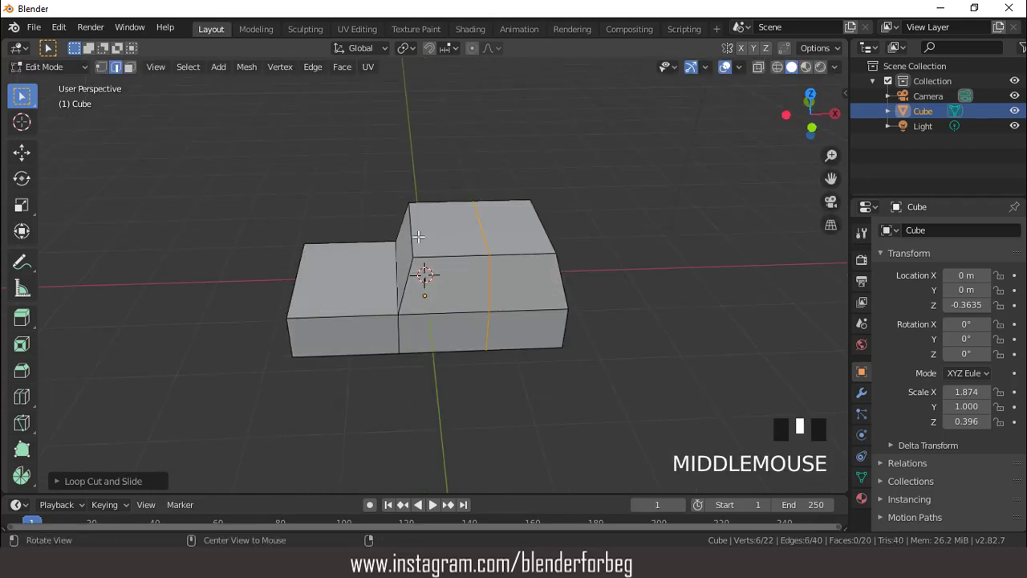
pyautogui.click(412, 231)
pyautogui.press('KP_1')
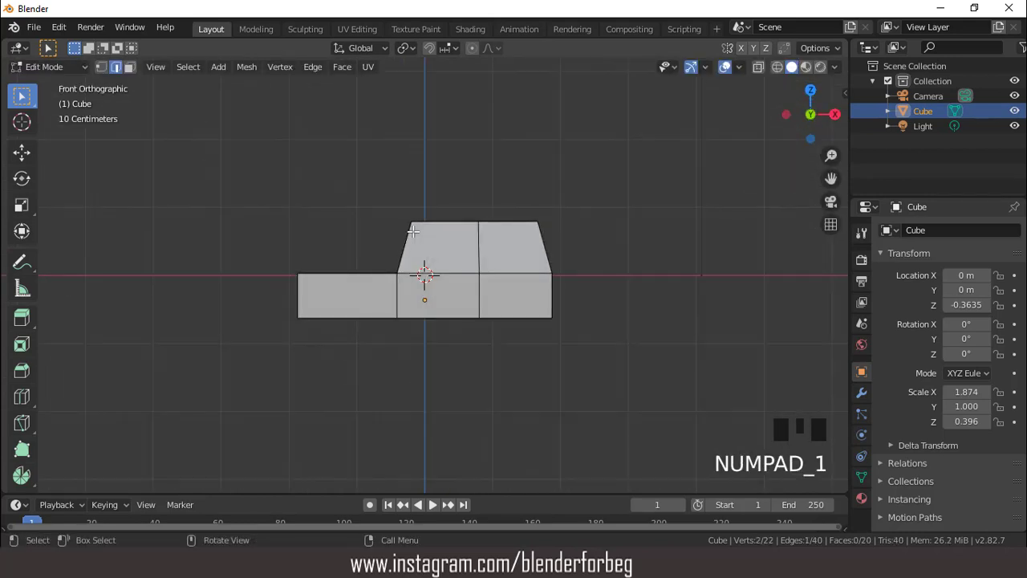
pyautogui.press('g')
pyautogui.press('x')
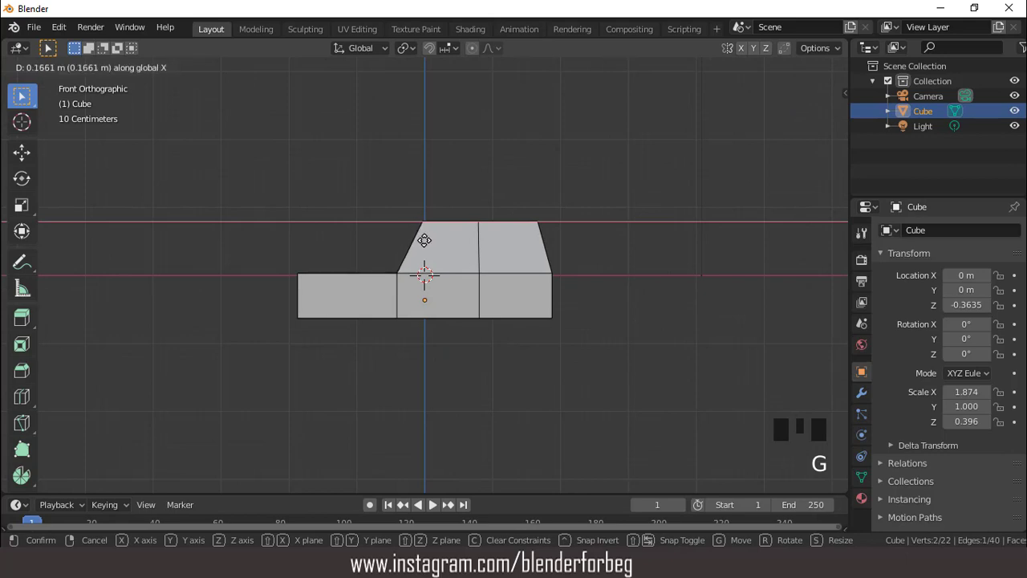
pyautogui.click(425, 240)
# - Move the front end face of the hood rearward along X to shorten the hood
pyautogui.scroll(2, 424, 273)
pyautogui.moveTo(425, 273); pyautogui.dragTo(357, 201, button='middle')
pyautogui.press('3')
pyautogui.click(328, 295)
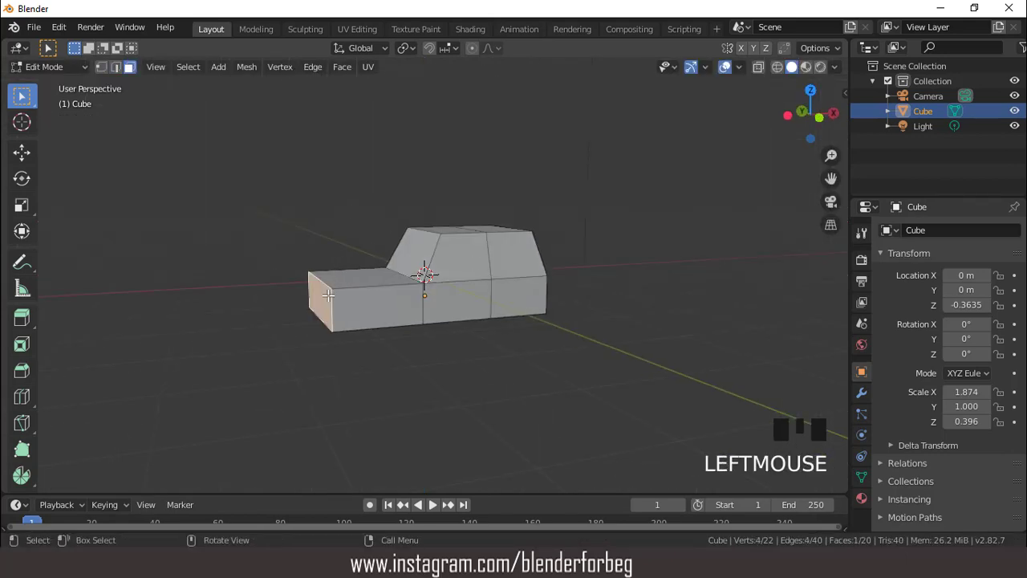
pyautogui.press('KP_1')
pyautogui.press('g')
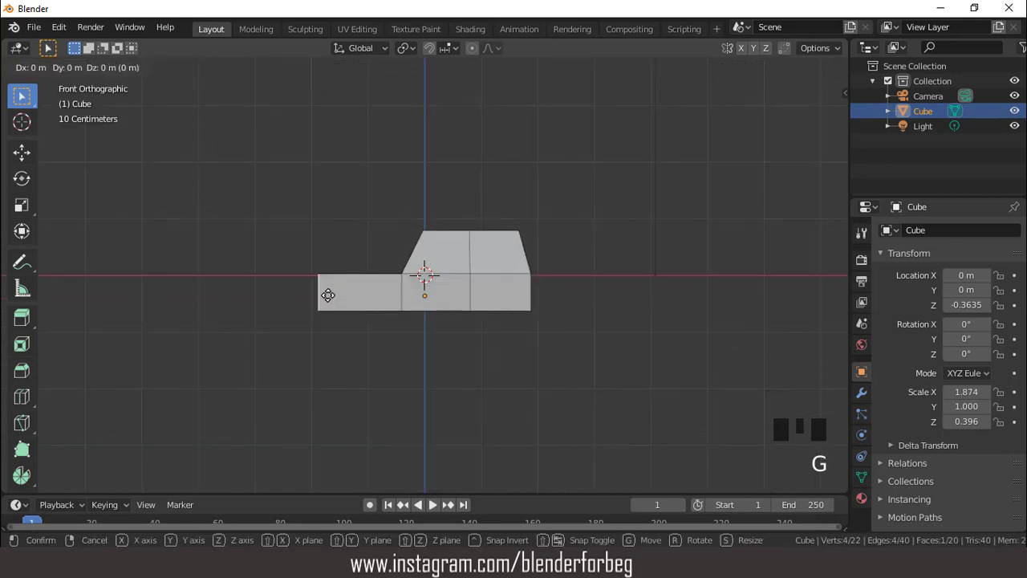
pyautogui.press('x')
pyautogui.click(349, 297)
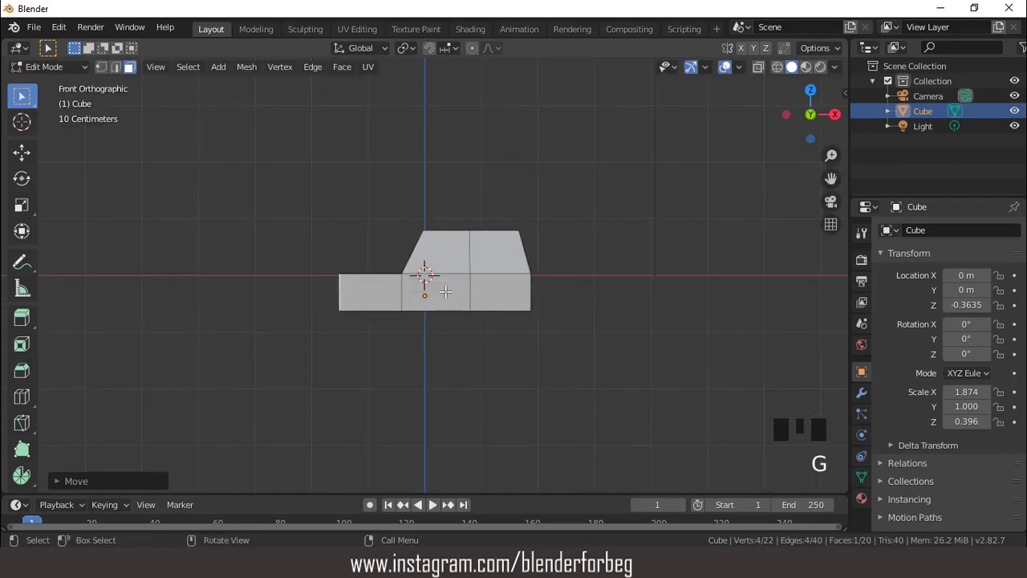
# - Select the cabin's windshield, rear and four side faces as the window faces
pyautogui.scroll(3, 425, 289)
pyautogui.moveTo(425, 289)
pyautogui.mouseDown(button='middle')
pyautogui.moveTo(458, 349)
pyautogui.moveTo(554, 334)
pyautogui.moveTo(312, 324)
pyautogui.moveTo(300, 301)
pyautogui.moveTo(424, 321)
pyautogui.moveTo(578, 298)
pyautogui.moveTo(489, 307)
pyautogui.moveTo(380, 300)
pyautogui.moveTo(410, 304)
pyautogui.moveTo(406, 296)
pyautogui.mouseUp(button='middle')
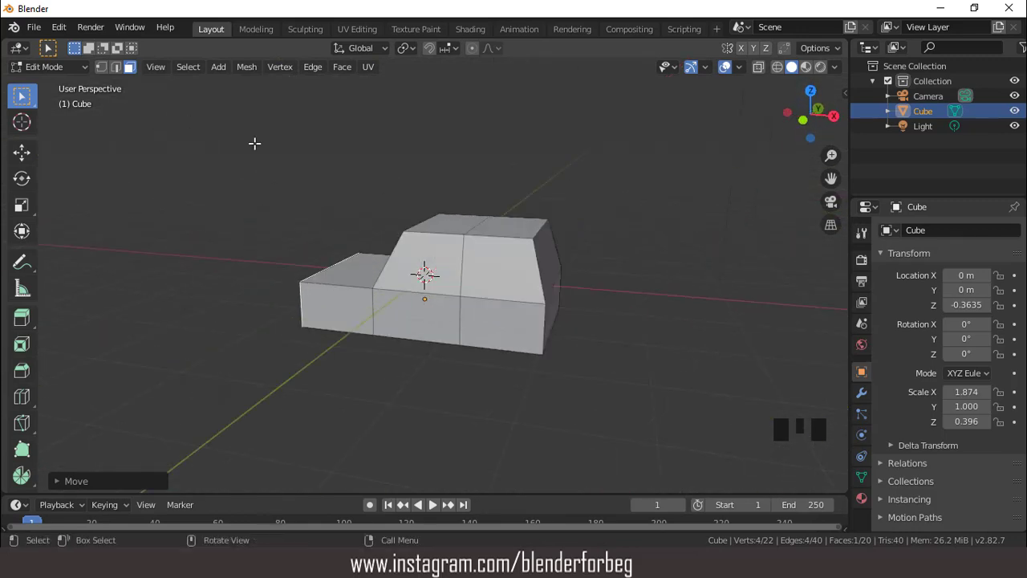
pyautogui.click(491, 266)
pyautogui.keyDown('shift'); pyautogui.click(451, 256); pyautogui.keyUp('shift')
pyautogui.moveTo(451, 256); pyautogui.dragTo(564, 232, button='middle')
pyautogui.keyDown('shift'); pyautogui.click(458, 245); pyautogui.keyUp('shift')
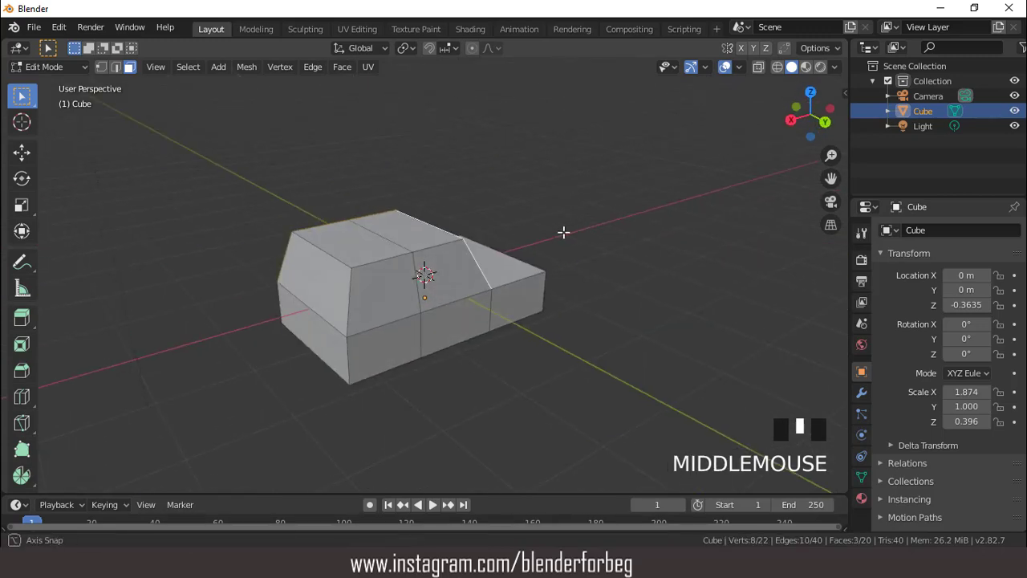
pyautogui.keyDown('shift'); pyautogui.click(437, 269); pyautogui.keyUp('shift')
pyautogui.keyDown('shift'); pyautogui.click(377, 258); pyautogui.keyUp('shift')
pyautogui.keyDown('shift'); pyautogui.click(321, 249); pyautogui.keyUp('shift')
pyautogui.moveTo(321, 249); pyautogui.dragTo(557, 248, button='middle')
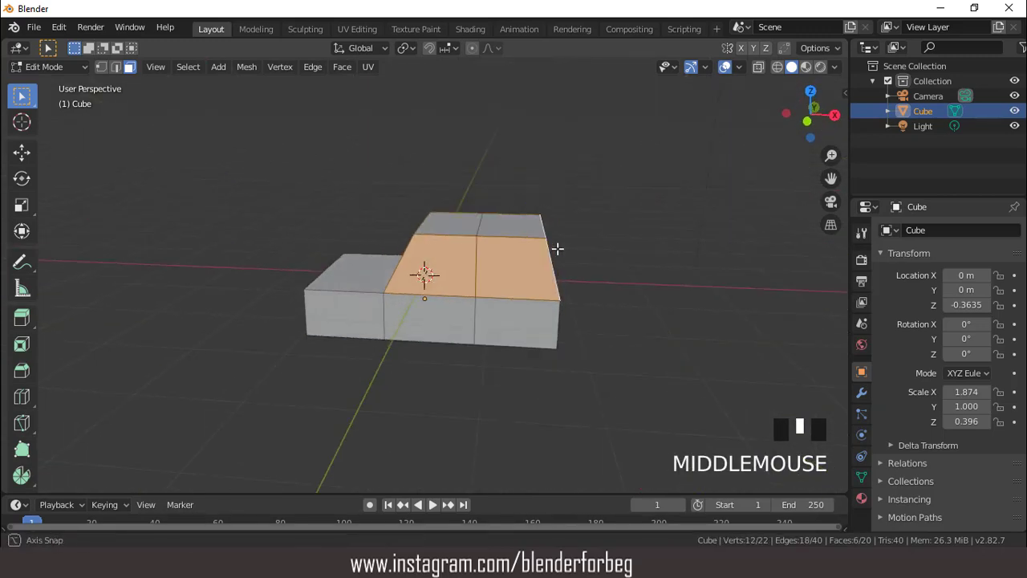
# - Apply all transforms to the car body and return to editing its mesh
pyautogui.press('Tab')
pyautogui.hotkey('ctrl', 'a')
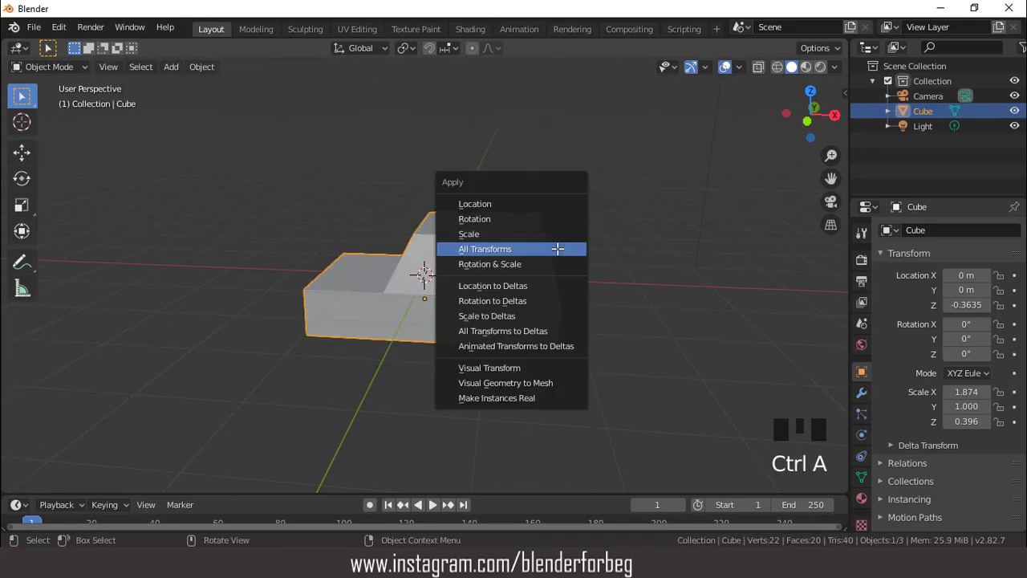
pyautogui.click(557, 248)
pyautogui.scroll(2, 565, 248)
pyautogui.press('Tab')
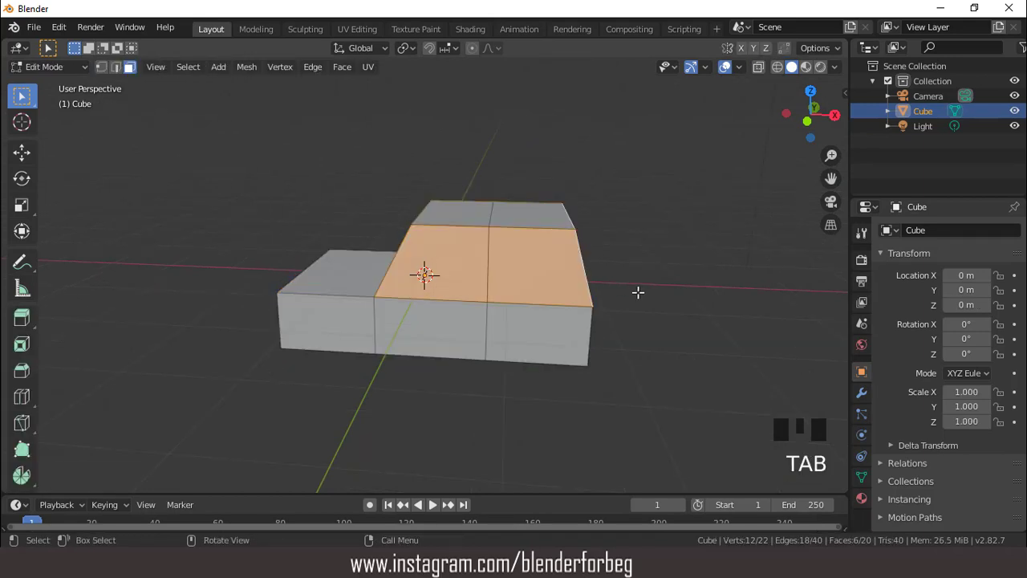
# - Inset the selected window faces individually with a thickness of 0.07135 m
pyautogui.press('i')
pyautogui.click(634, 290)
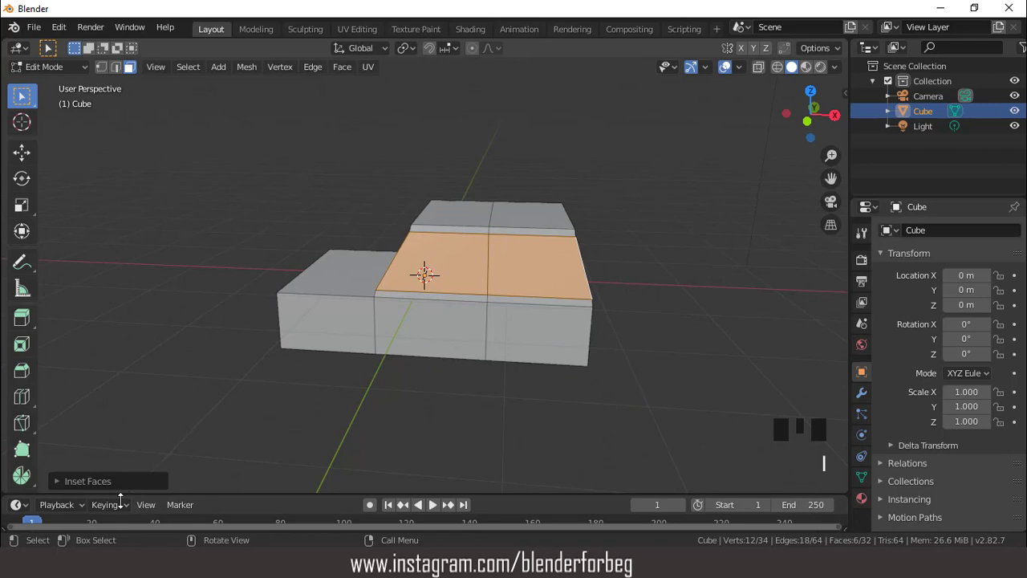
pyautogui.click(55, 481)
pyautogui.click(245, 459)
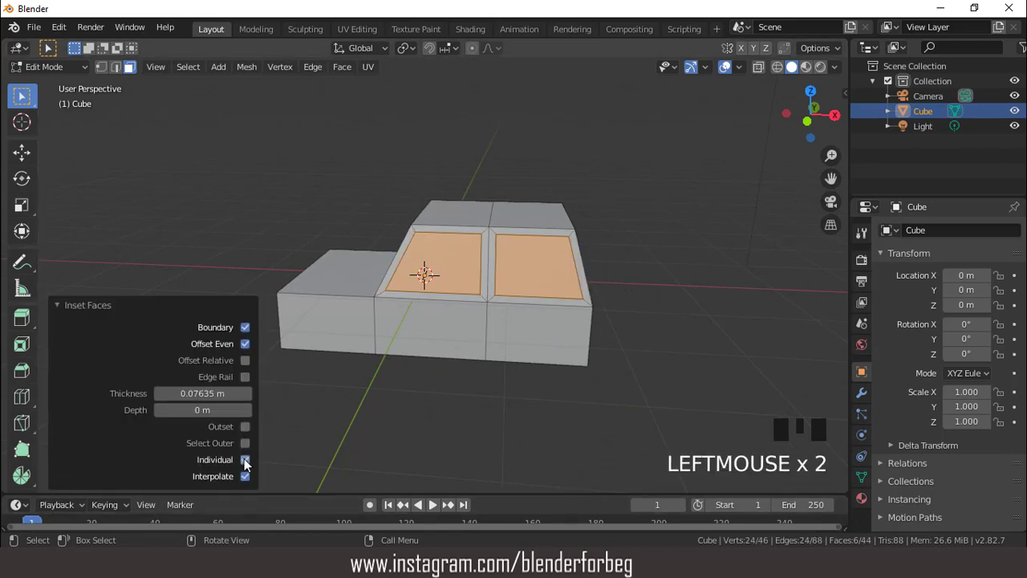
pyautogui.moveTo(482, 293)
pyautogui.mouseDown(button='middle')
pyautogui.moveTo(473, 270)
pyautogui.moveTo(487, 275)
pyautogui.mouseUp(button='middle')
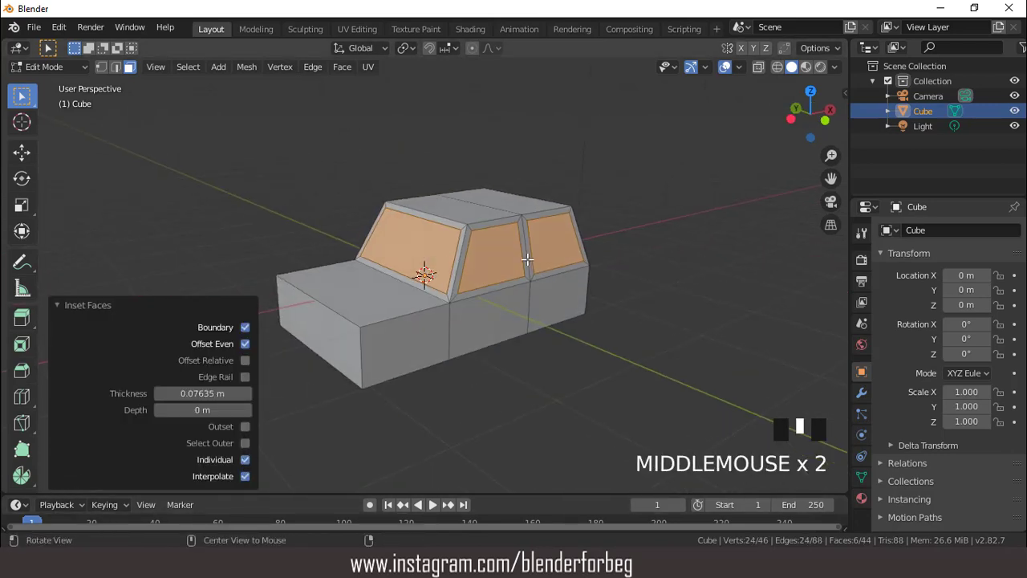
pyautogui.scroll(2, 487, 275)
pyautogui.click(161, 394)
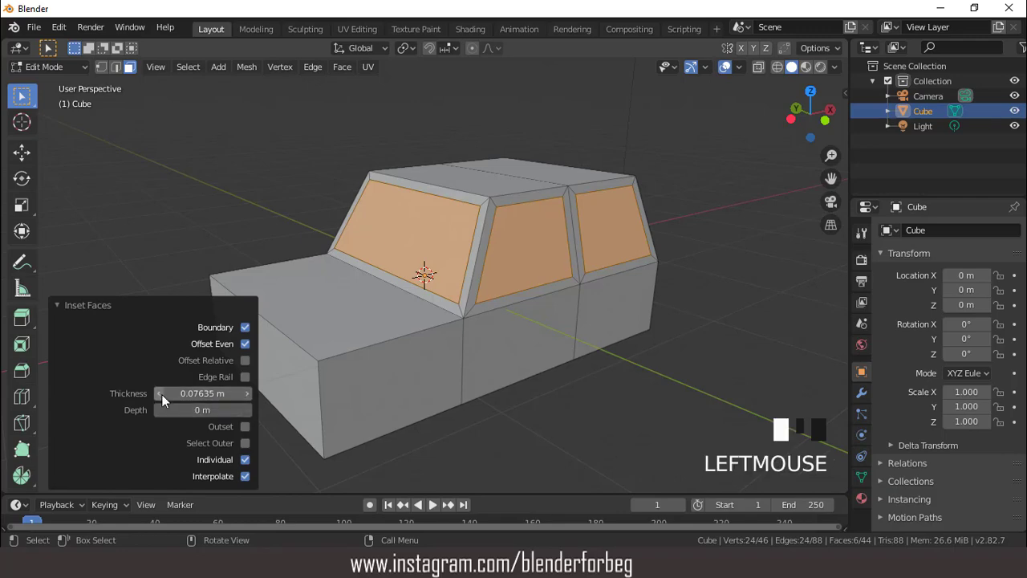
pyautogui.click(161, 394)
pyautogui.click(161, 394)
pyautogui.click(161, 394)
# - Extrude the inset window faces inward along their normals with an offset of 0.0262 m
pyautogui.scroll(-2, 484, 243)
pyautogui.moveTo(483, 243)
pyautogui.mouseDown(button='middle')
pyautogui.moveTo(460, 262)
pyautogui.moveTo(467, 251)
pyautogui.mouseUp(button='middle')
pyautogui.click(342, 67)
pyautogui.click(366, 98)
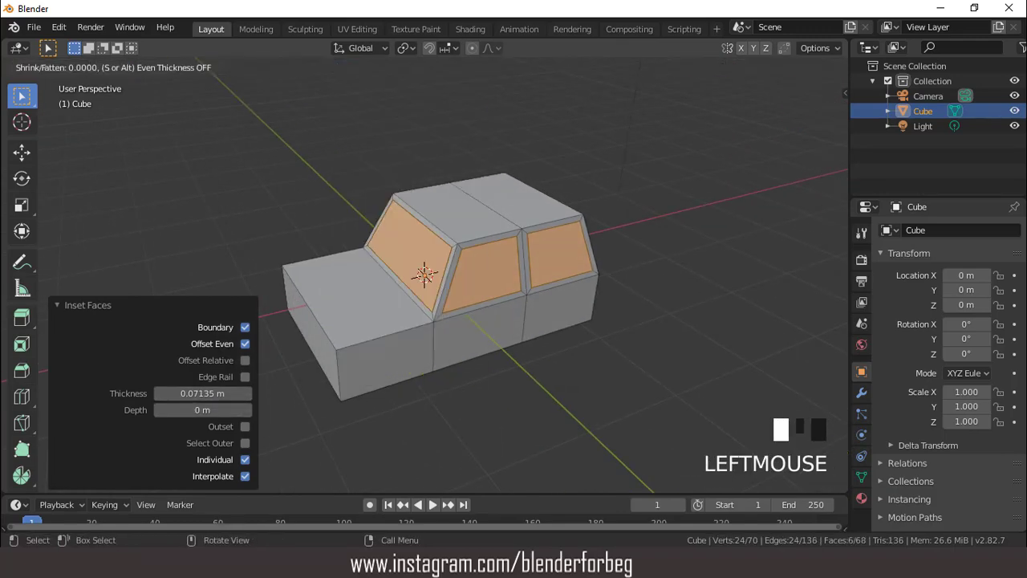
pyautogui.click(535, 232)
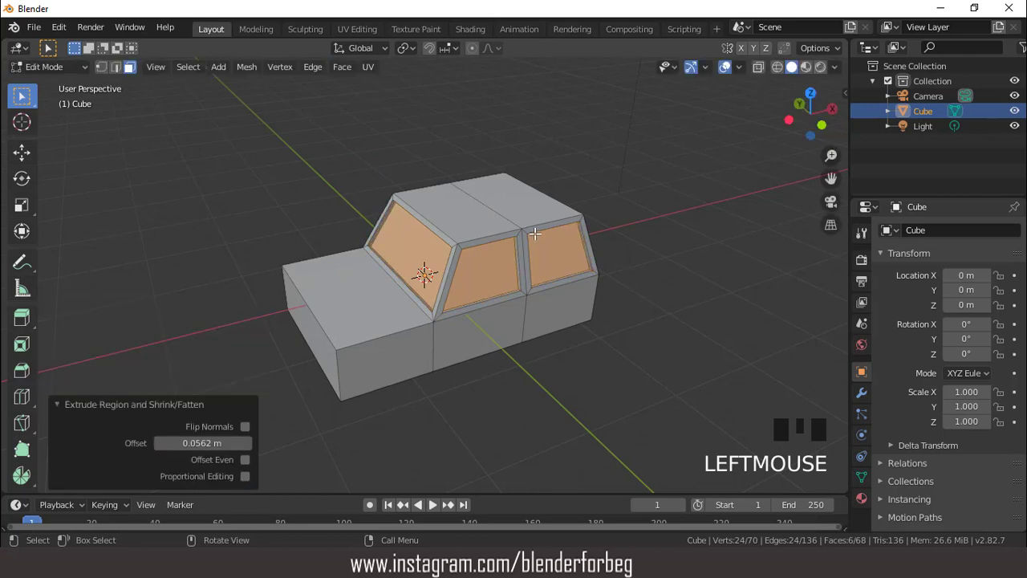
pyautogui.moveTo(474, 217); pyautogui.dragTo(425, 204, button='middle')
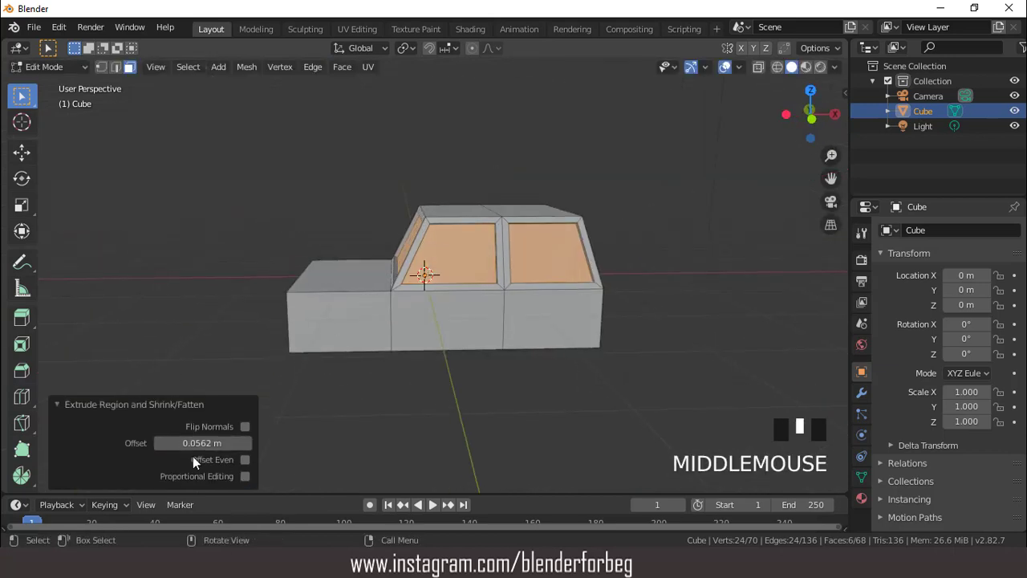
pyautogui.click(158, 443)
pyautogui.click(158, 443)
pyautogui.click(159, 443)
pyautogui.click(158, 443)
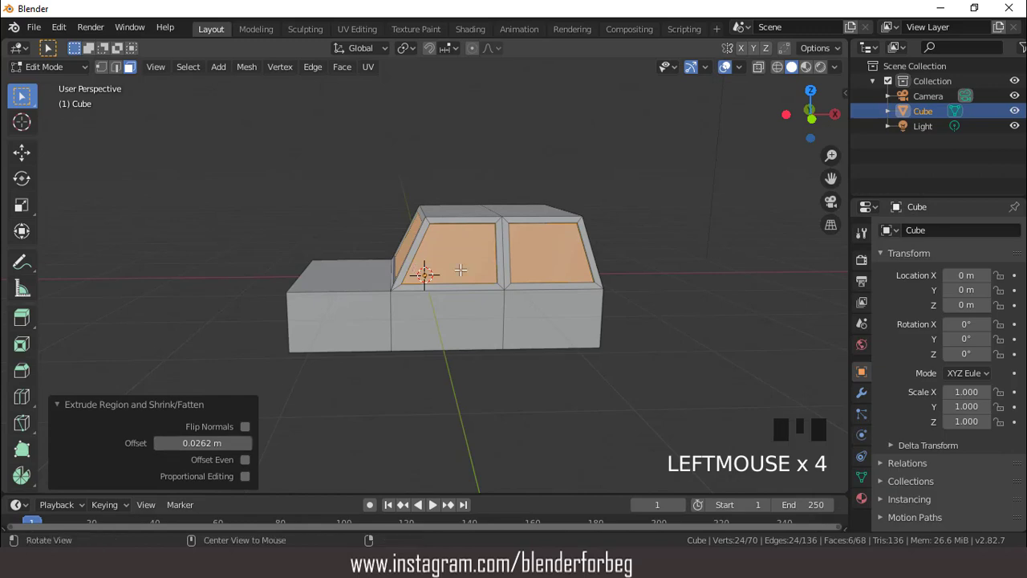
# - Add a centred lengthwise loop cut along the whole car body and switch to vertex selection
pyautogui.moveTo(425, 272); pyautogui.dragTo(491, 258, button='middle')
pyautogui.press('KP_7')
pyautogui.hotkey('ctrl', 'r')
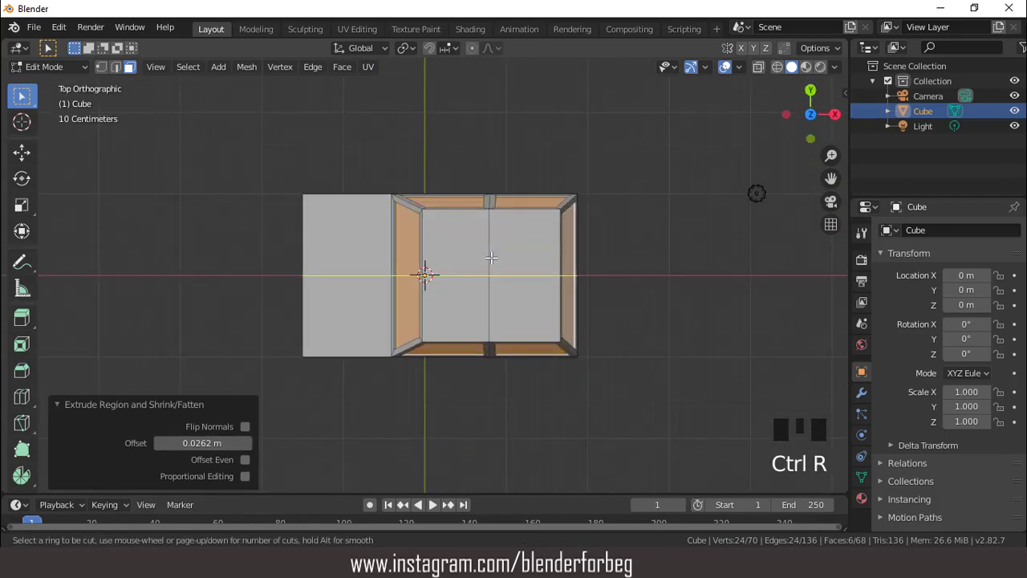
pyautogui.click(491, 257)
pyautogui.rightClick(484, 254)
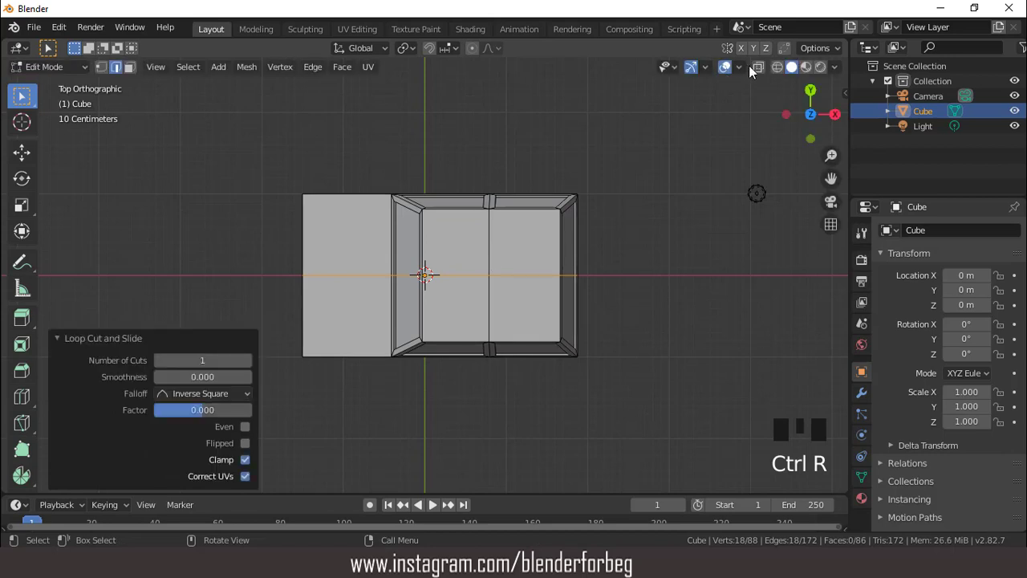
pyautogui.click(99, 65)
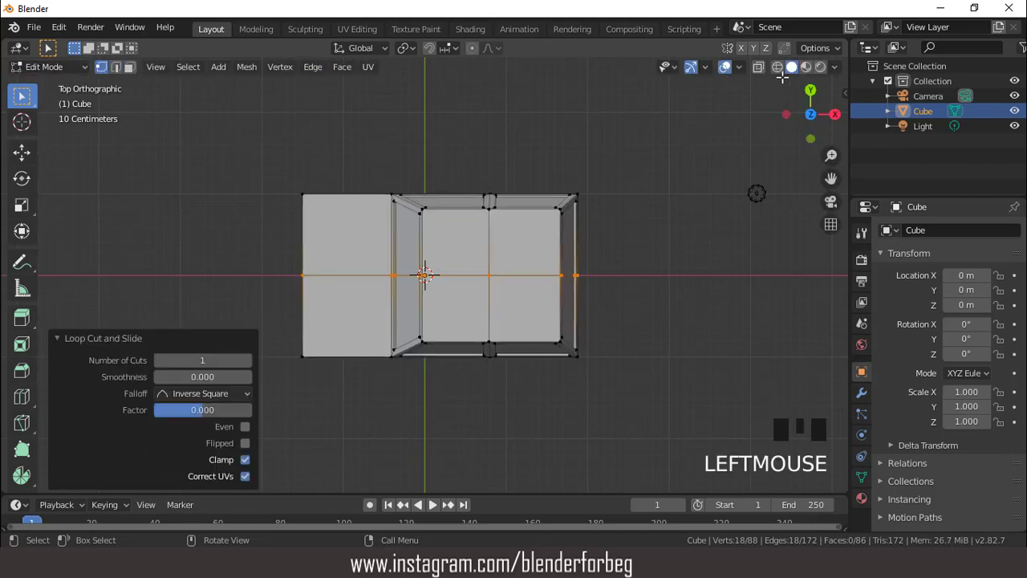
# - Delete all vertices of the car body on the positive Y side of the centre line and return to Object Mode
pyautogui.click(758, 66)
pyautogui.moveTo(250, 165); pyautogui.dragTo(656, 225)
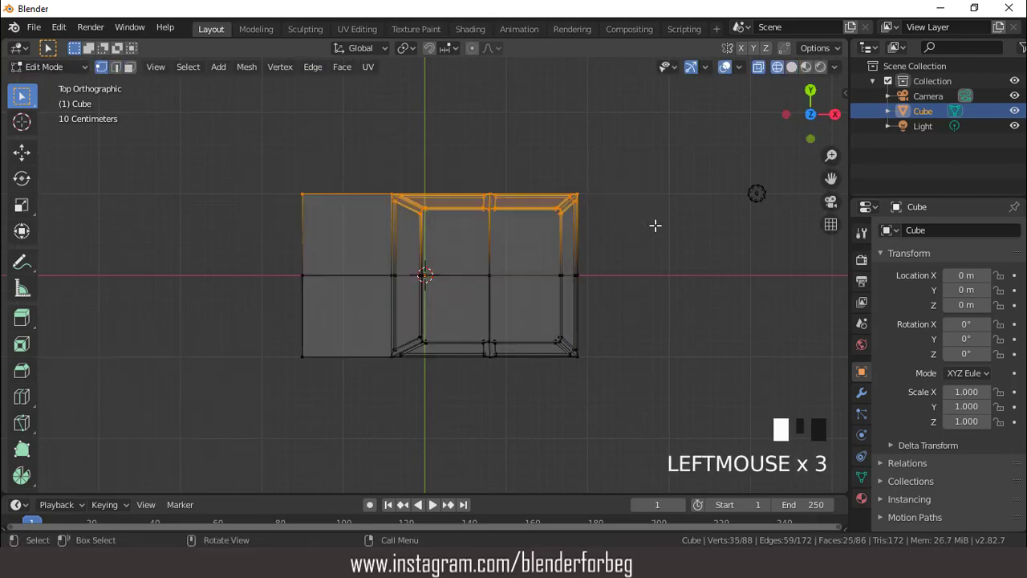
pyautogui.press('x')
pyautogui.click(544, 142)
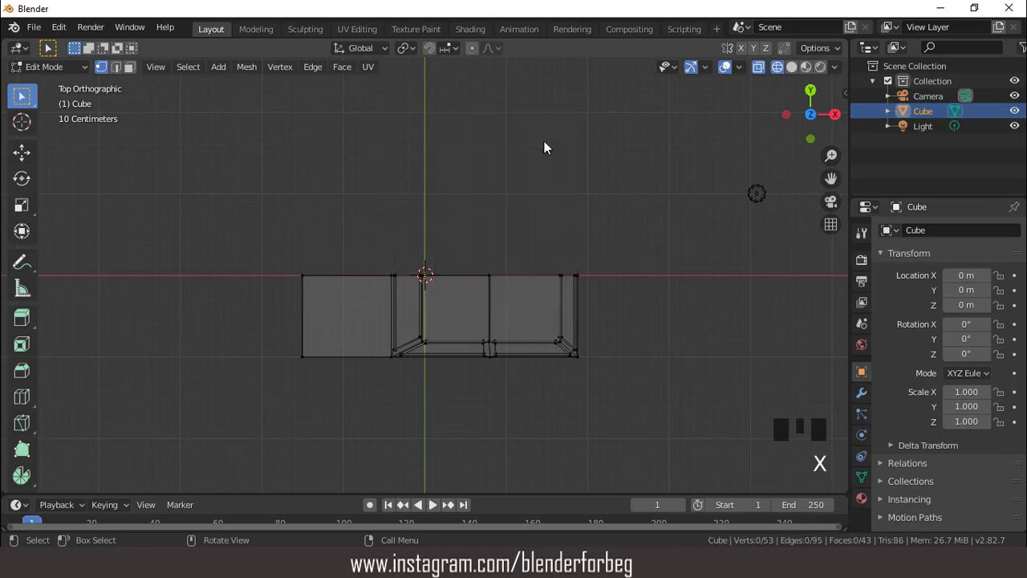
pyautogui.press('Tab')
pyautogui.click(758, 66)
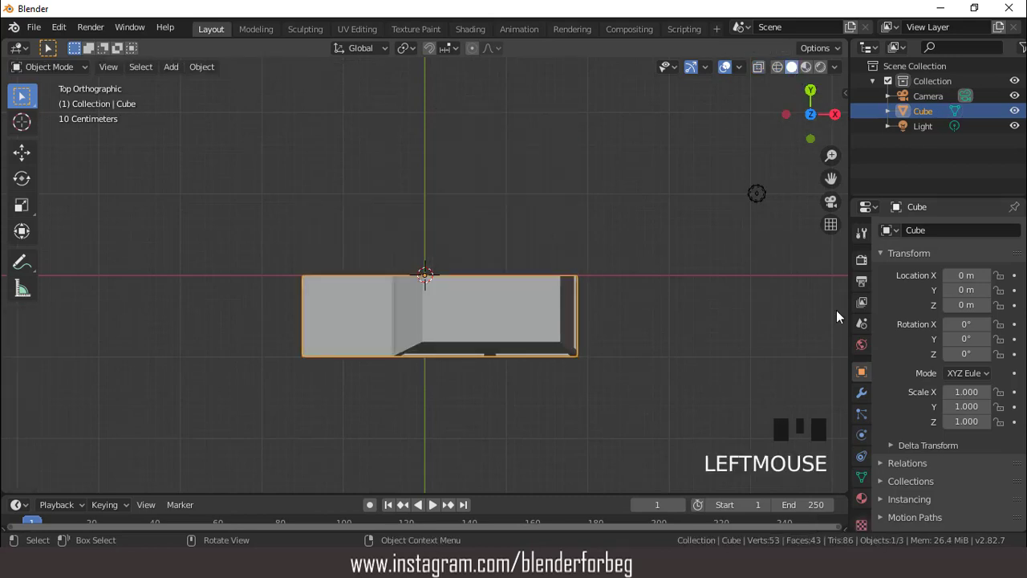
# - Add a Mirror modifier to the half body, mirroring across Y instead of X with clipping enabled
pyautogui.click(861, 392)
pyautogui.click(887, 232)
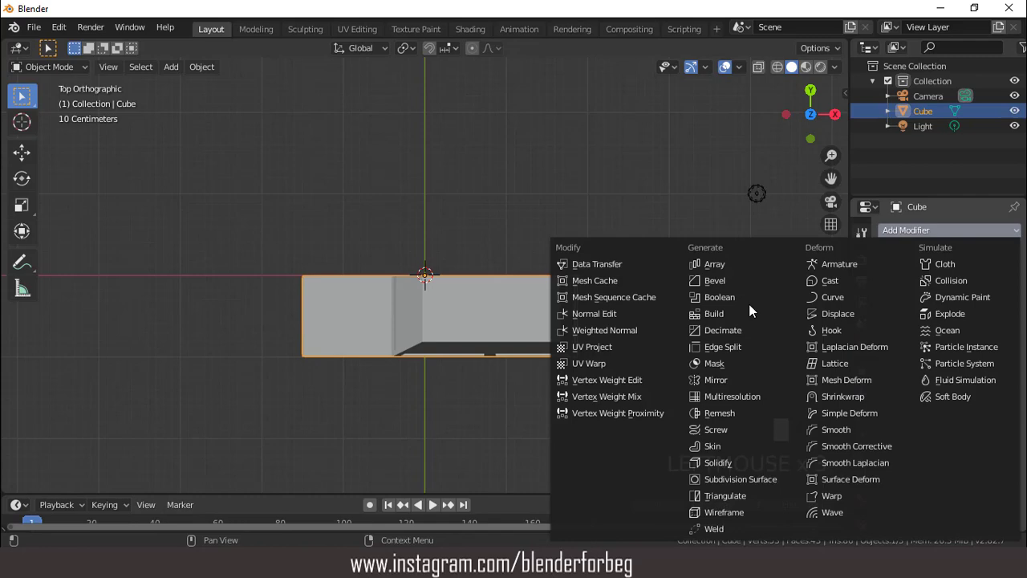
pyautogui.click(714, 383)
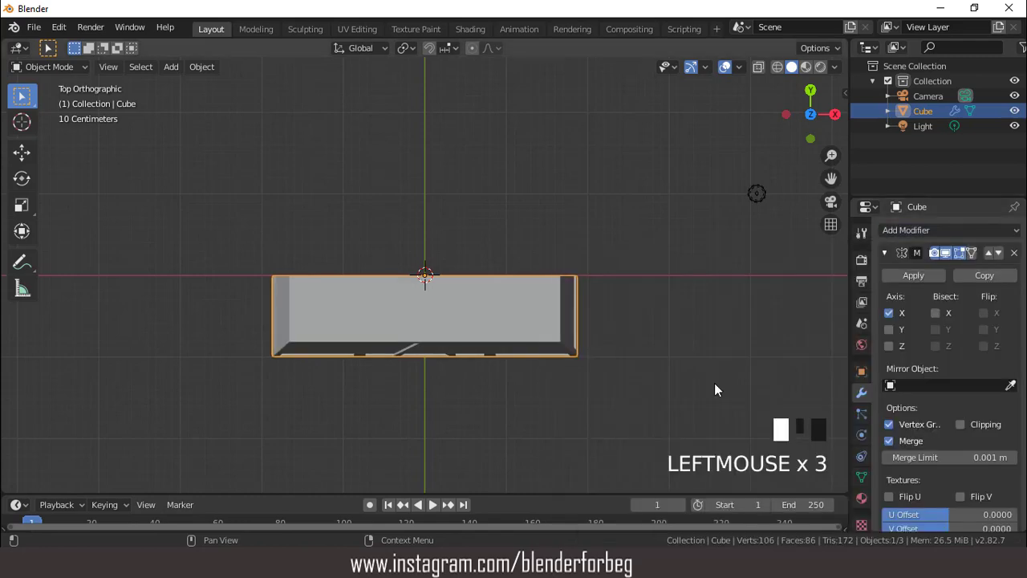
pyautogui.click(888, 313)
pyautogui.click(889, 329)
pyautogui.click(961, 424)
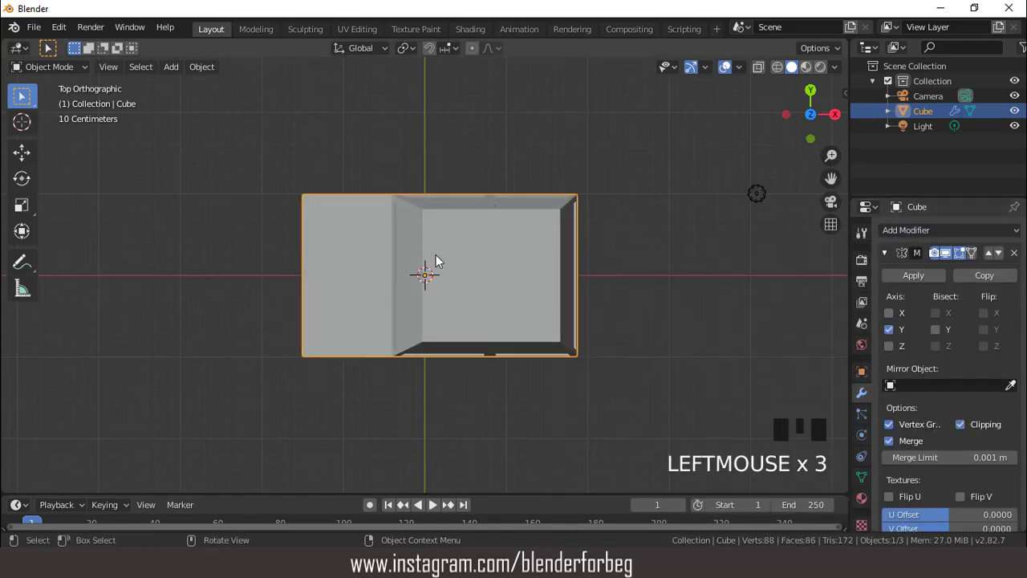
# - Duplicate the front end face of the half body in place and scale the copy to 0.254 along Z
pyautogui.scroll(-3, 435, 255)
pyautogui.moveTo(473, 301); pyautogui.dragTo(401, 166, button='middle')
pyautogui.press('Tab')
pyautogui.click(129, 67)
pyautogui.click(445, 304)
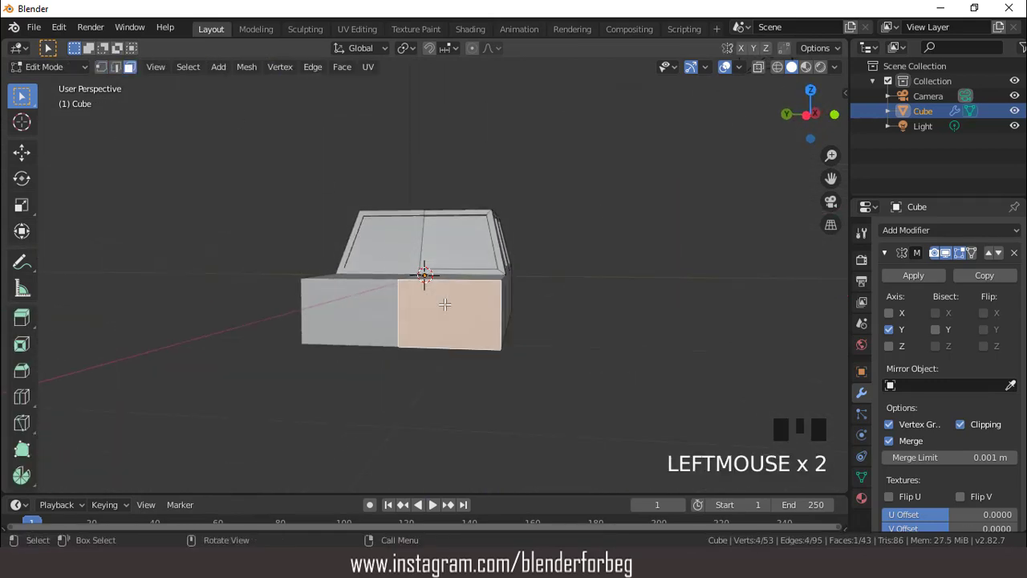
pyautogui.moveTo(462, 304); pyautogui.dragTo(480, 300, button='middle')
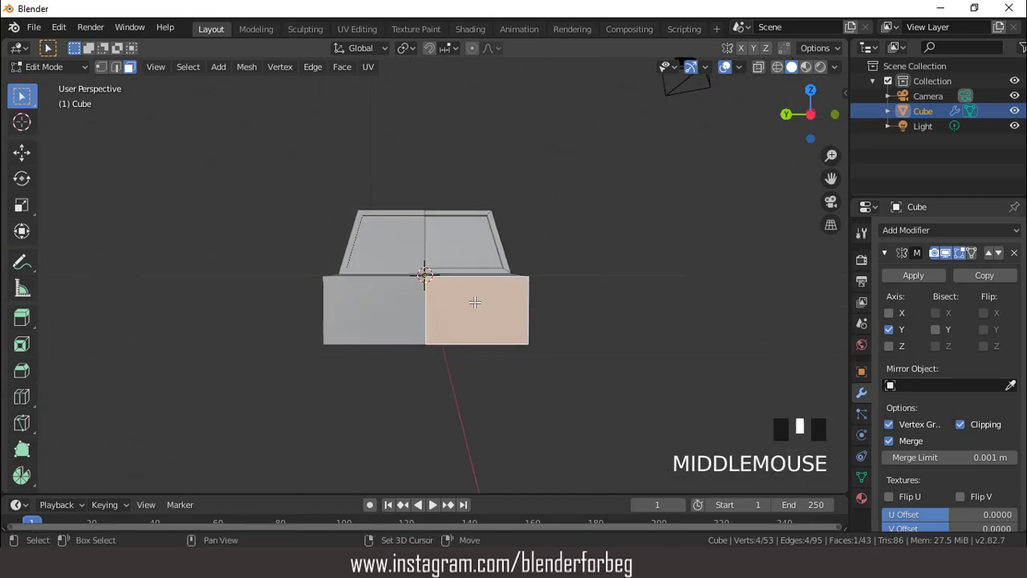
pyautogui.hotkey('shift', 'd')
pyautogui.rightClick(475, 302)
pyautogui.press('s')
pyautogui.press('z')
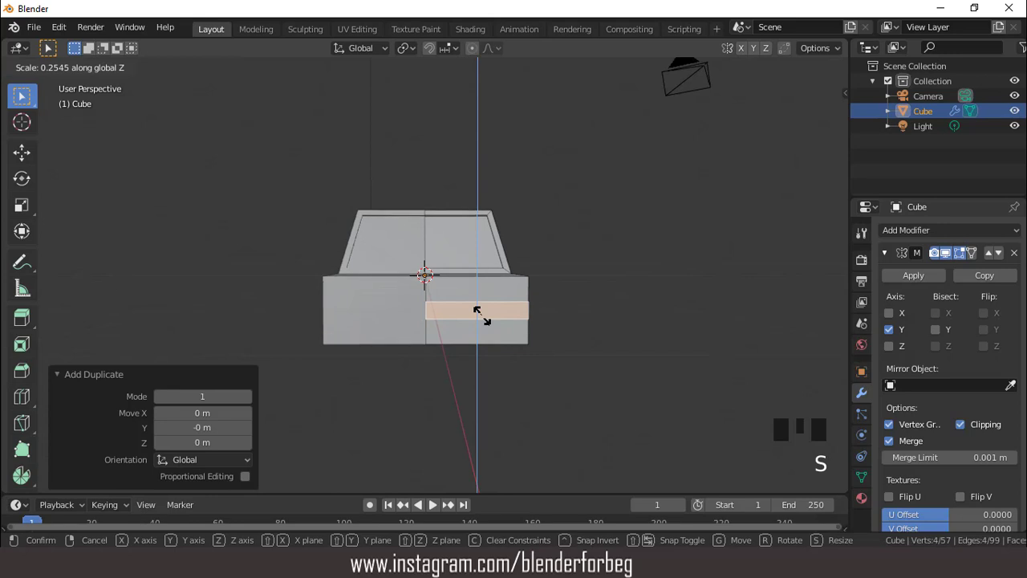
pyautogui.click(477, 313)
# - Lower the narrow front strip by 0.162 m along Z and extrude it 0.0969 m outward as a bumper
pyautogui.press('g')
pyautogui.press('z')
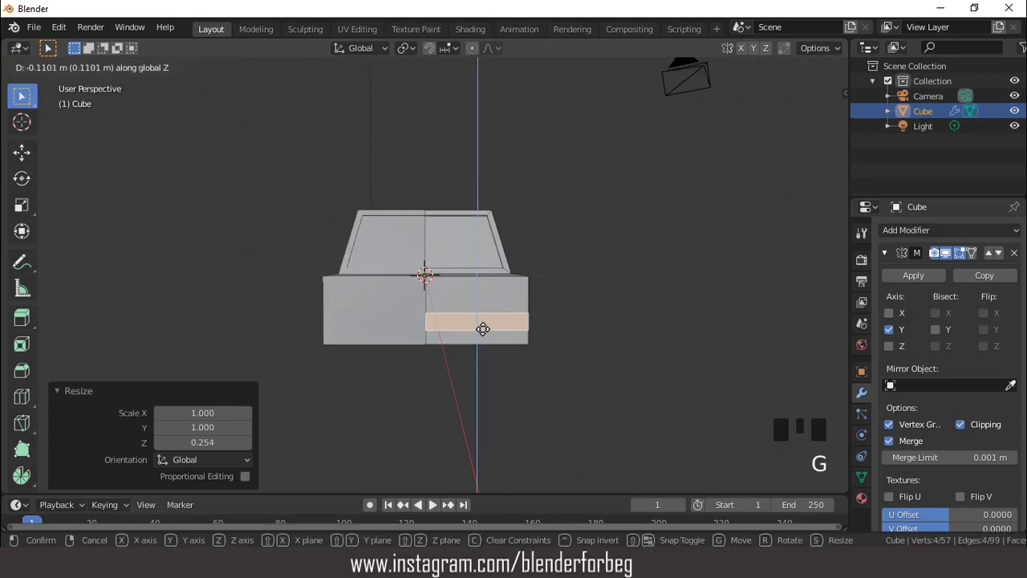
pyautogui.click(483, 330)
pyautogui.moveTo(482, 331); pyautogui.dragTo(546, 367, button='middle')
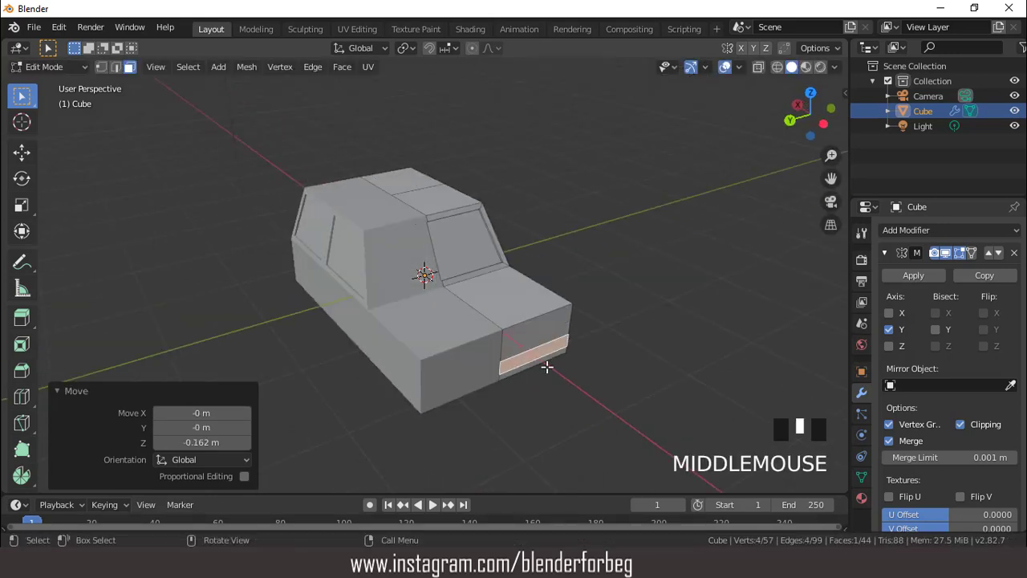
pyautogui.press('e')
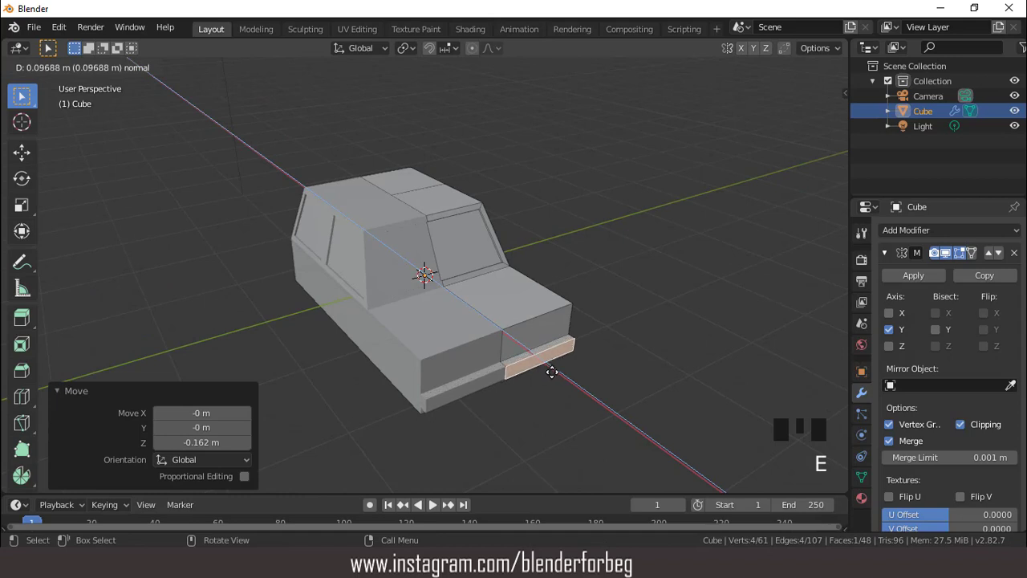
pyautogui.click(552, 371)
# - Add two vertical loop cuts across the front bumper half and scale them closer together along Y to about 0.54
pyautogui.moveTo(552, 372); pyautogui.dragTo(501, 331, button='middle')
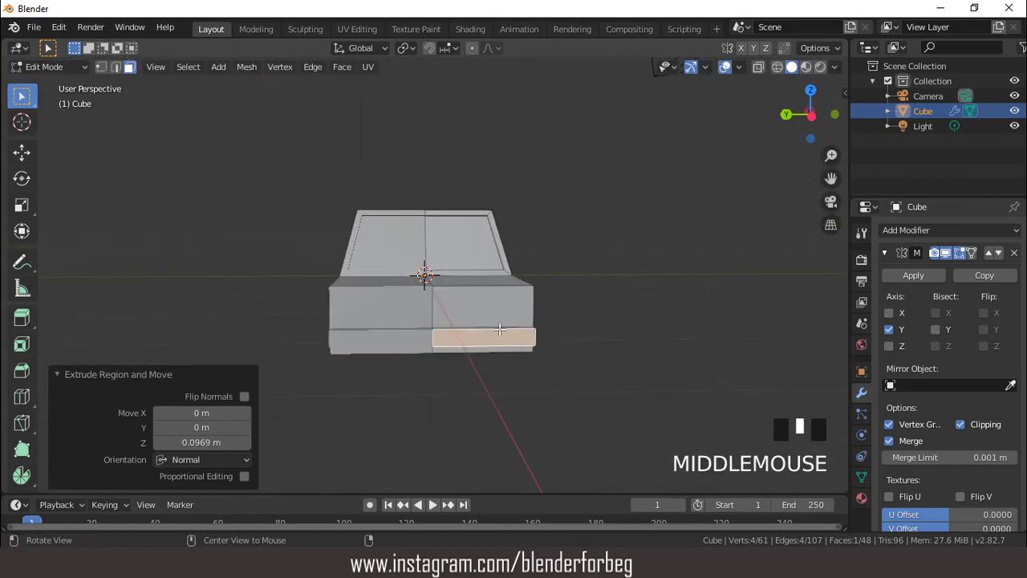
pyautogui.scroll(1, 510, 338)
pyautogui.hotkey('ctrl', 'r')
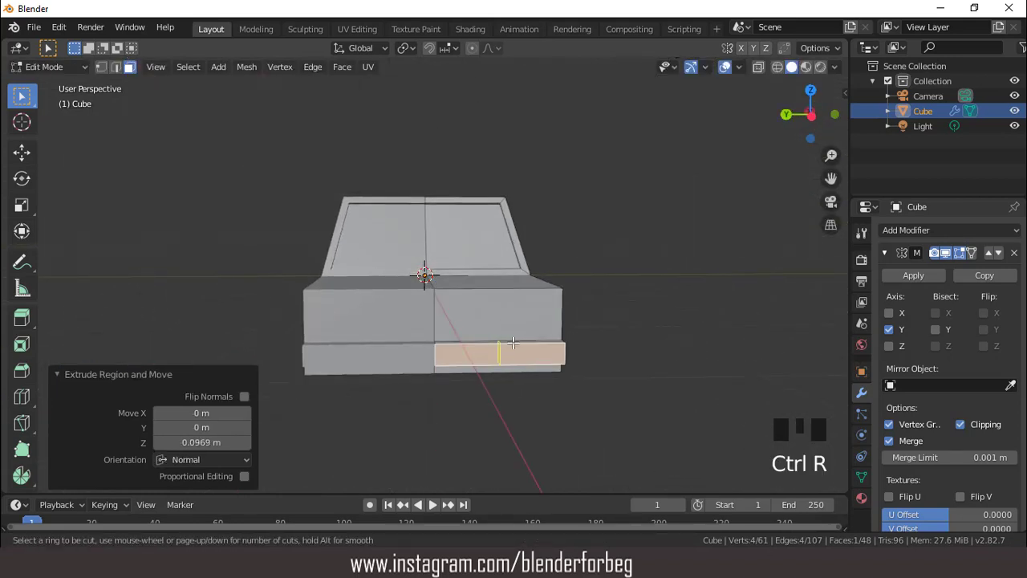
pyautogui.scroll(1, 512, 343)
pyautogui.click(513, 343)
pyautogui.rightClick(513, 343)
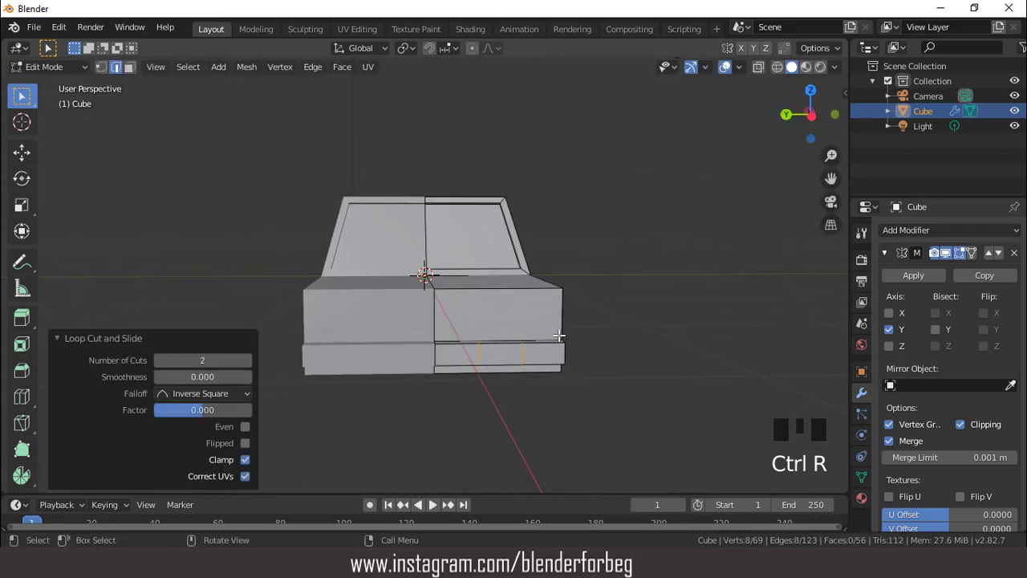
pyautogui.press('s')
pyautogui.press('y')
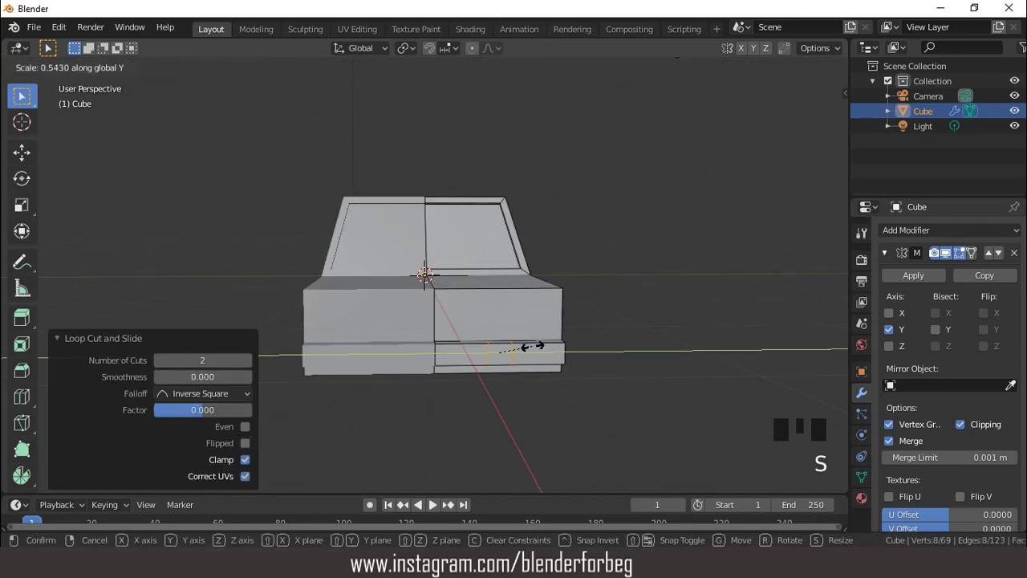
pyautogui.click(530, 346)
# - Select the three faces around the front bumper's narrow middle segment and extrude them slightly outward along their normals
pyautogui.moveTo(497, 317); pyautogui.dragTo(502, 326, button='middle')
pyautogui.press('3')
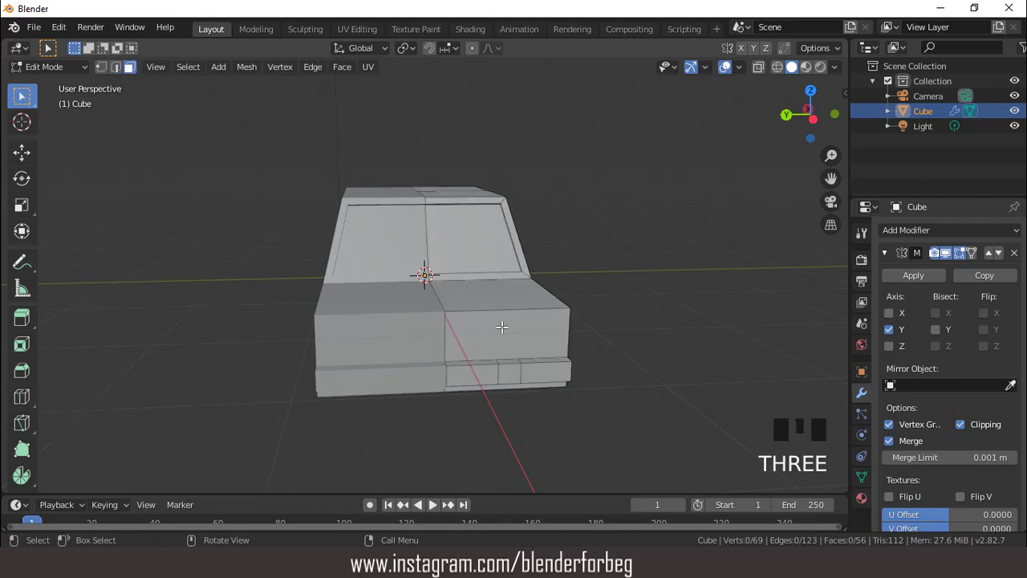
pyautogui.click(513, 376)
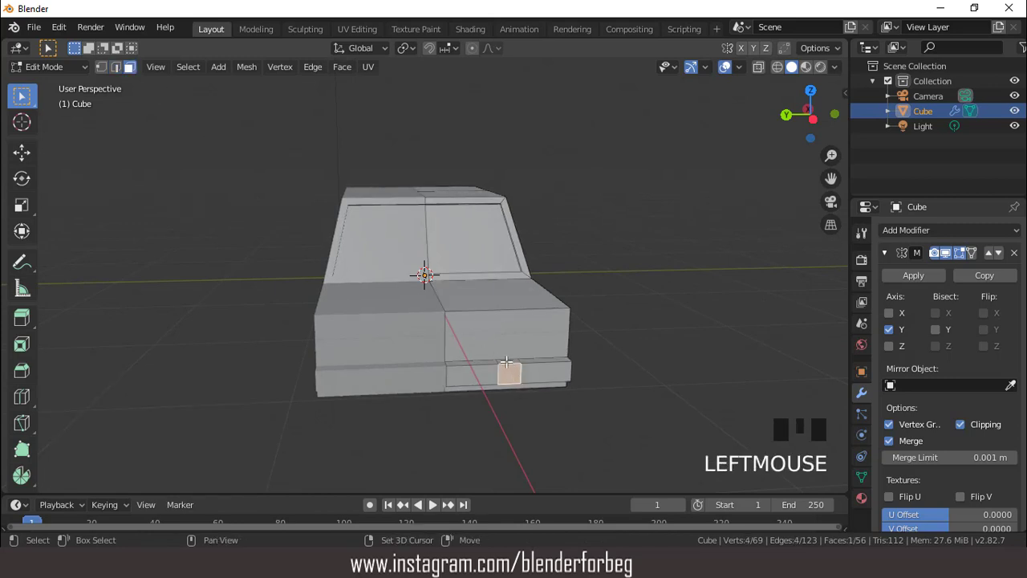
pyautogui.keyDown('shift'); pyautogui.click(509, 369); pyautogui.keyUp('shift')
pyautogui.moveTo(509, 369); pyautogui.dragTo(305, 67, button='middle')
pyautogui.keyDown('shift'); pyautogui.click(465, 203); pyautogui.keyUp('shift')
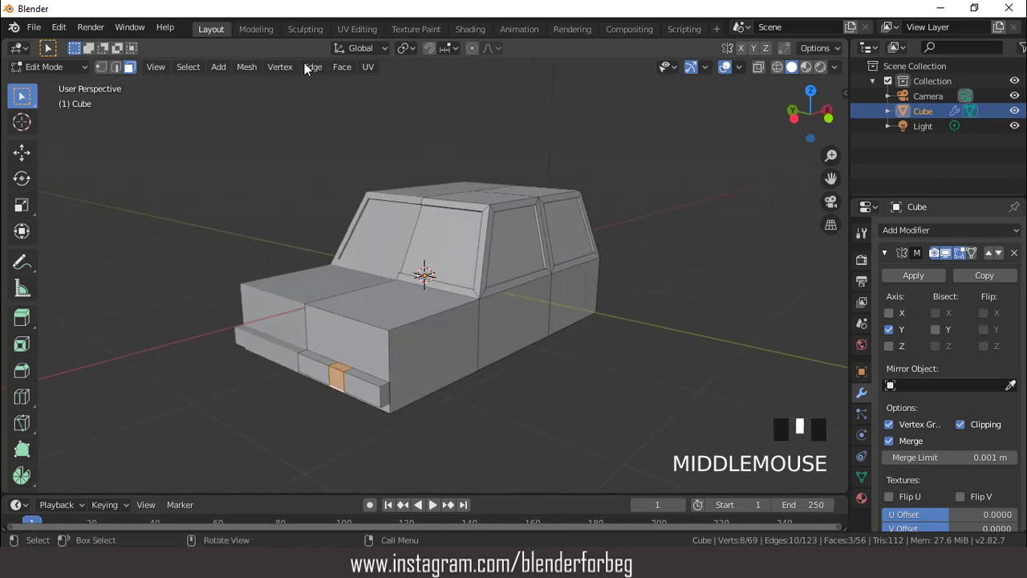
pyautogui.click(342, 67)
pyautogui.click(377, 101)
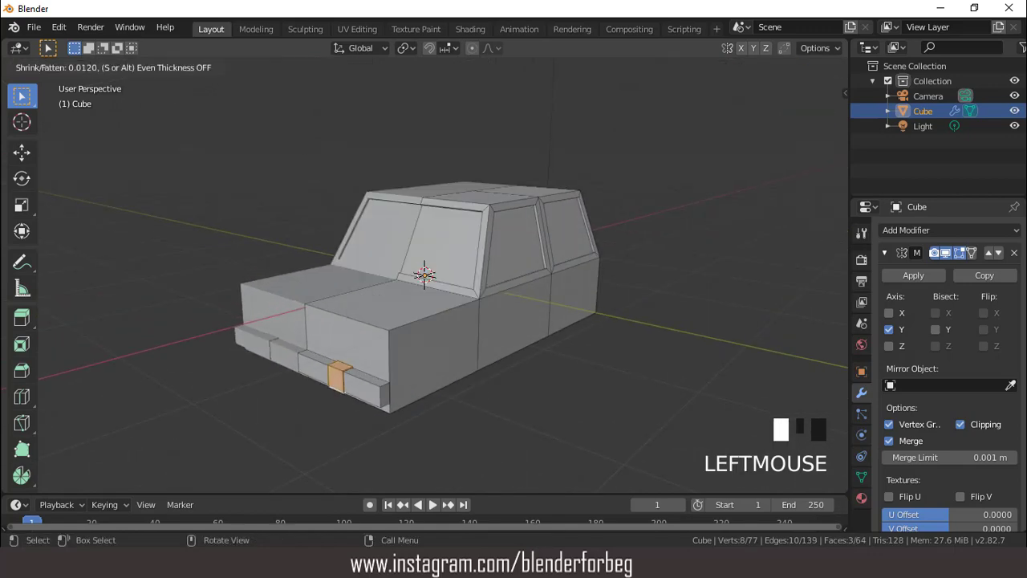
pyautogui.click(377, 242)
# - Duplicate the rear end face below the back window in place and scale the copy to 0.264 along Z
pyautogui.moveTo(378, 242); pyautogui.dragTo(278, 269, button='middle')
pyautogui.click(498, 378)
pyautogui.moveTo(497, 378); pyautogui.dragTo(441, 326, button='middle')
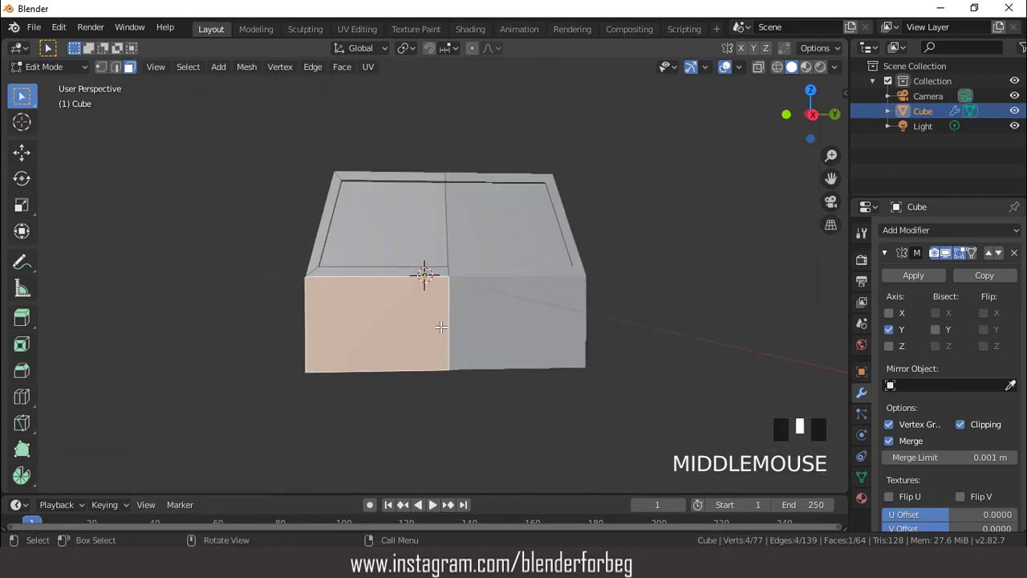
pyautogui.hotkey('shift', 'd')
pyautogui.click(441, 326)
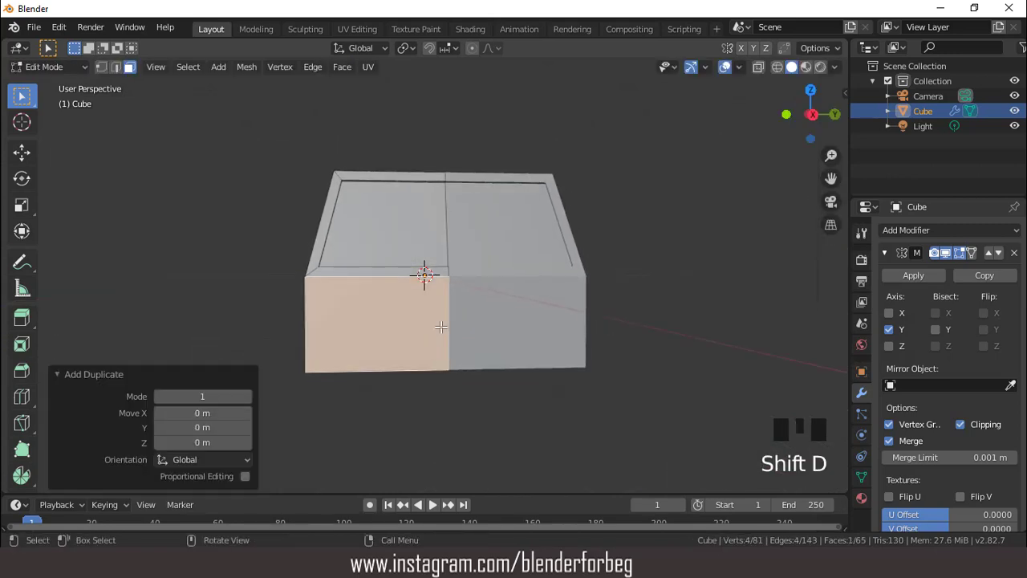
pyautogui.press('s')
pyautogui.press('z')
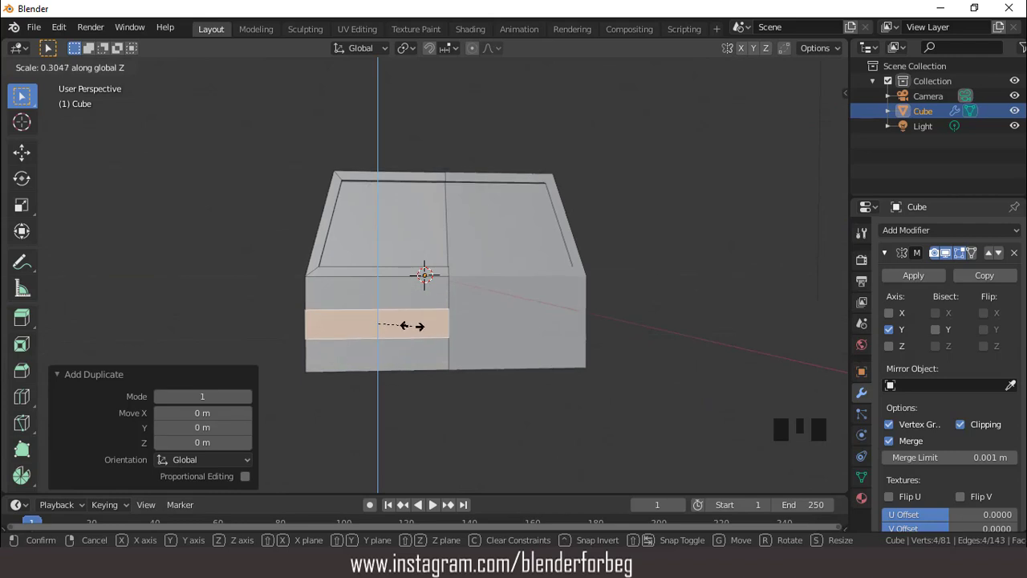
pyautogui.click(411, 325)
# - Lower the narrow rear strip by 0.164 m along Z and extrude it 0.0735 m outward as a bumper
pyautogui.press('g')
pyautogui.press('z')
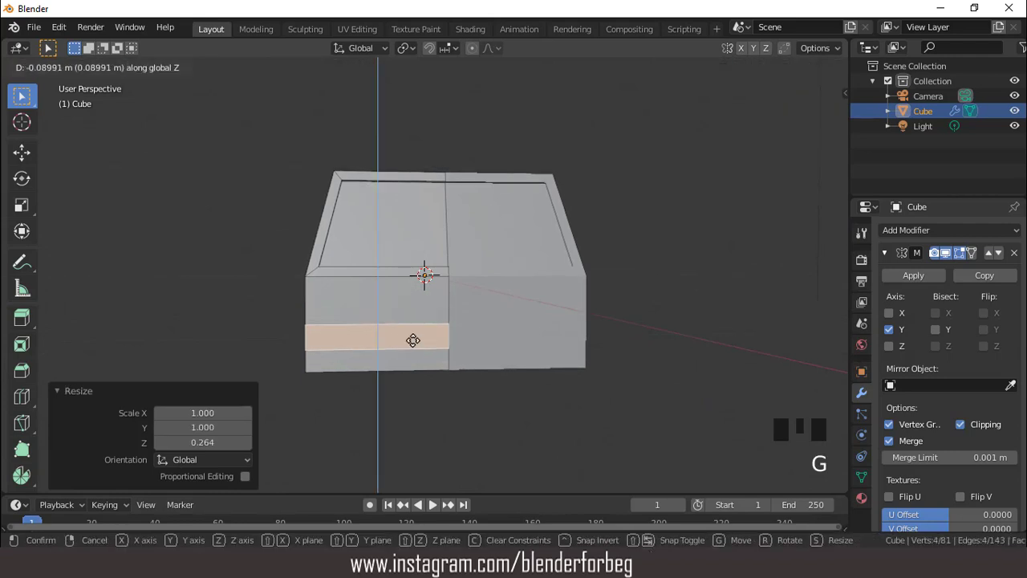
pyautogui.click(411, 349)
pyautogui.moveTo(411, 349); pyautogui.dragTo(537, 367, button='middle')
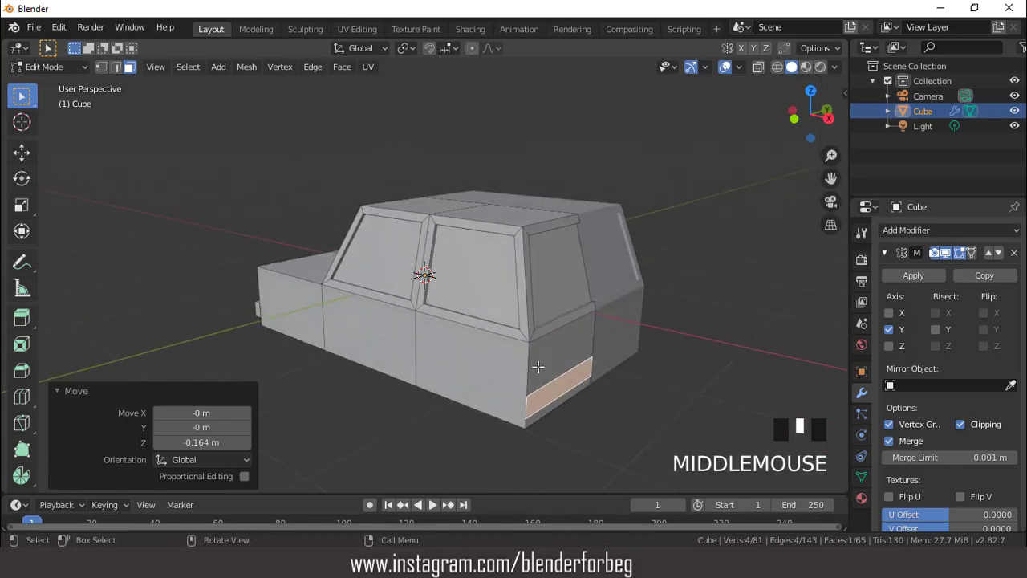
pyautogui.press('e')
pyautogui.click(547, 371)
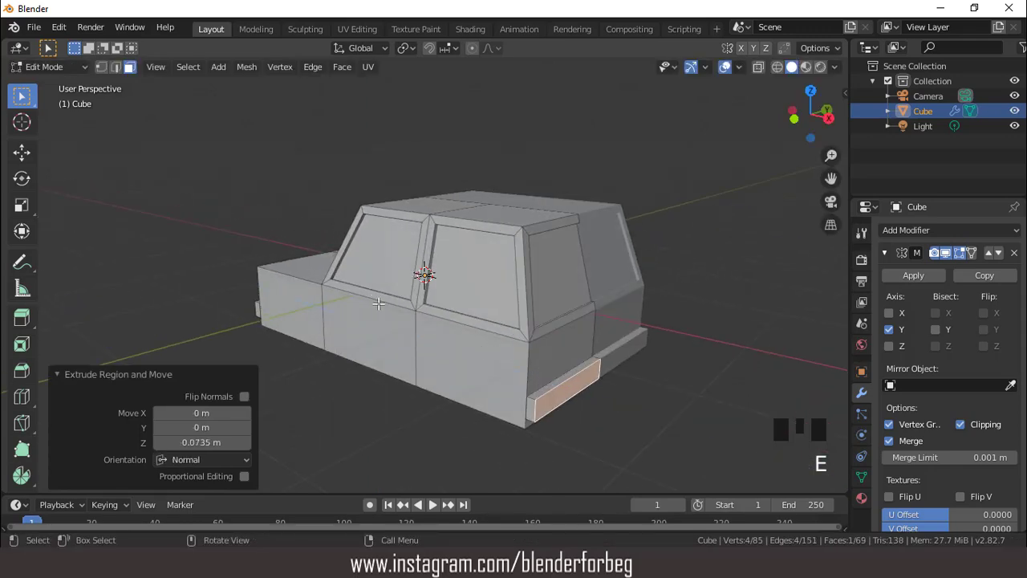
# - In front view, duplicate the side face below the front window in place and scale the copy to 0.566
pyautogui.moveTo(379, 303); pyautogui.dragTo(492, 306, button='middle')
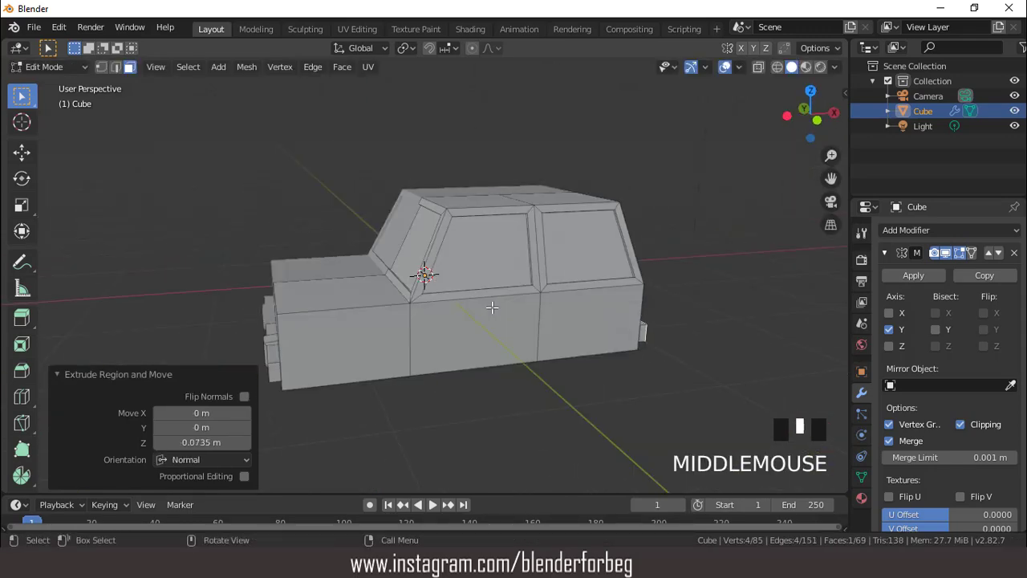
pyautogui.press('KP_1')
pyautogui.click(476, 297)
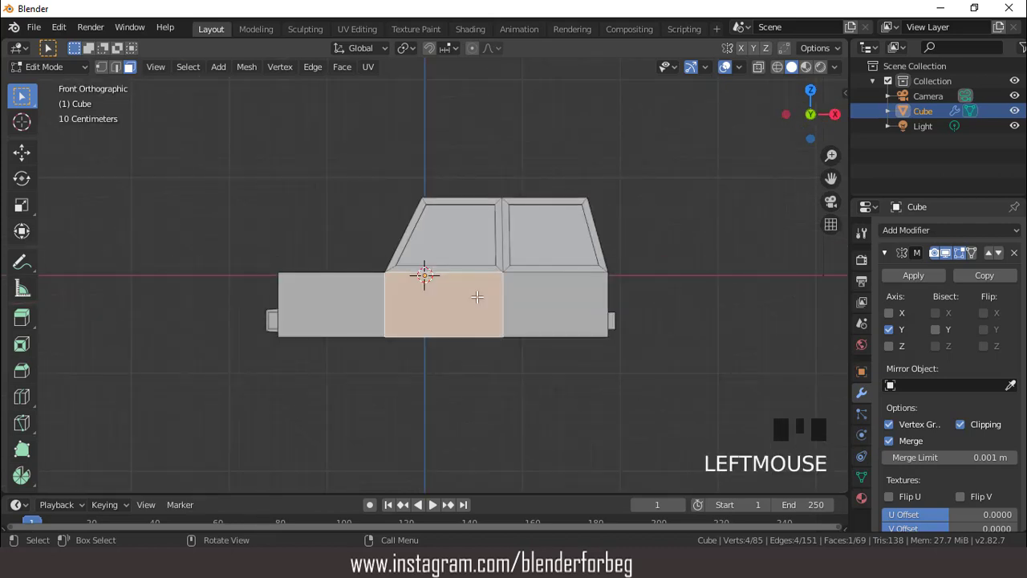
pyautogui.hotkey('shift', 'd')
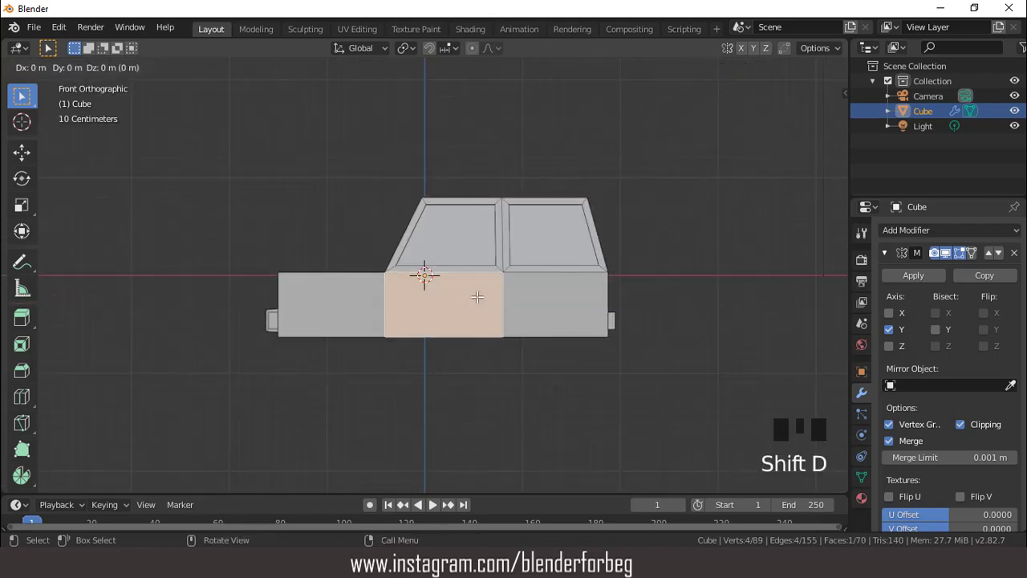
pyautogui.rightClick(477, 297)
pyautogui.press('s')
pyautogui.click(494, 297)
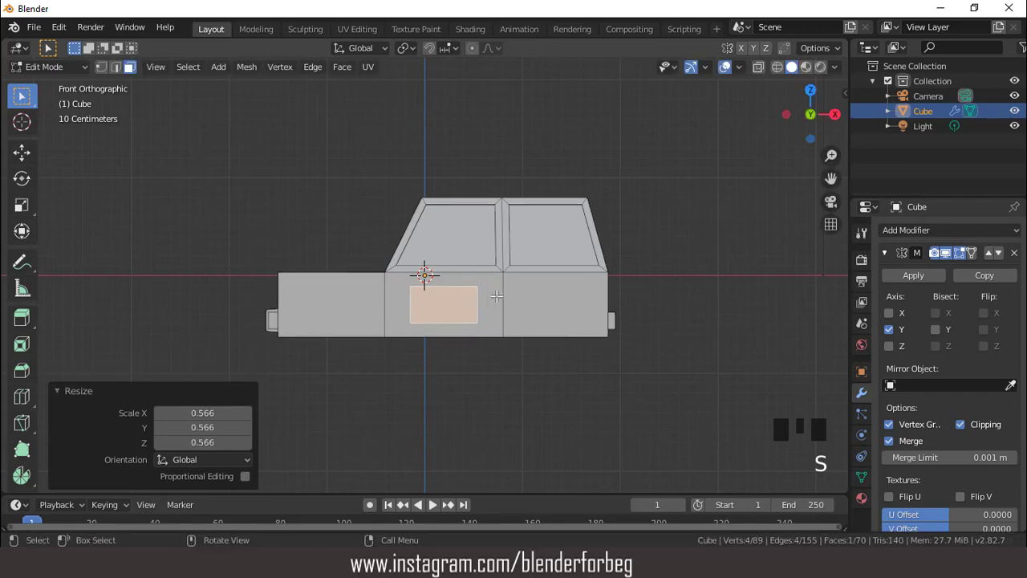
# - Shrink the duplicated door face further to 0.355 overall, and flatten it to 0.429 along Z
pyautogui.scroll(3, 514, 309)
pyautogui.press('s')
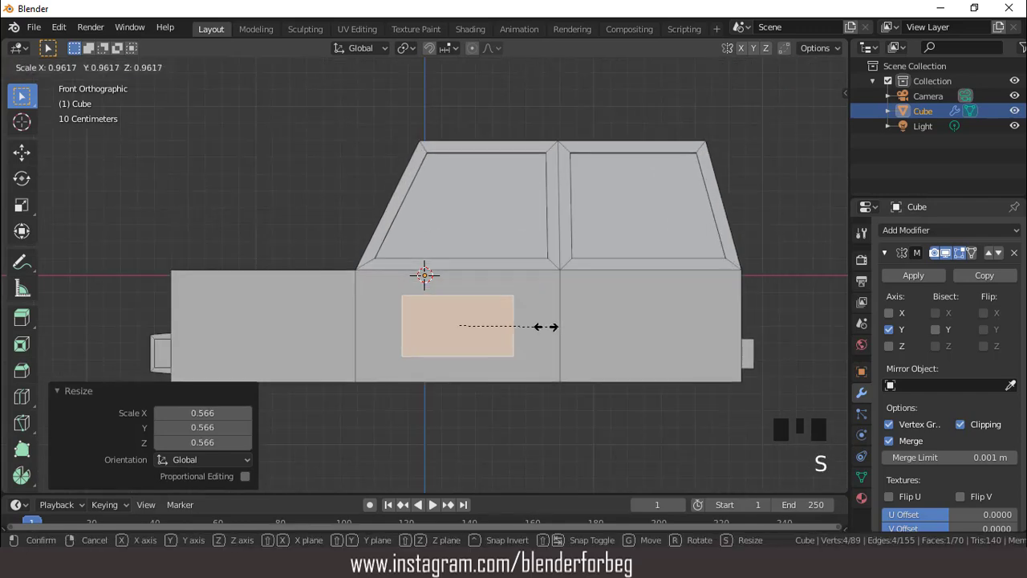
pyautogui.click(481, 325)
pyautogui.press('s')
pyautogui.press('z')
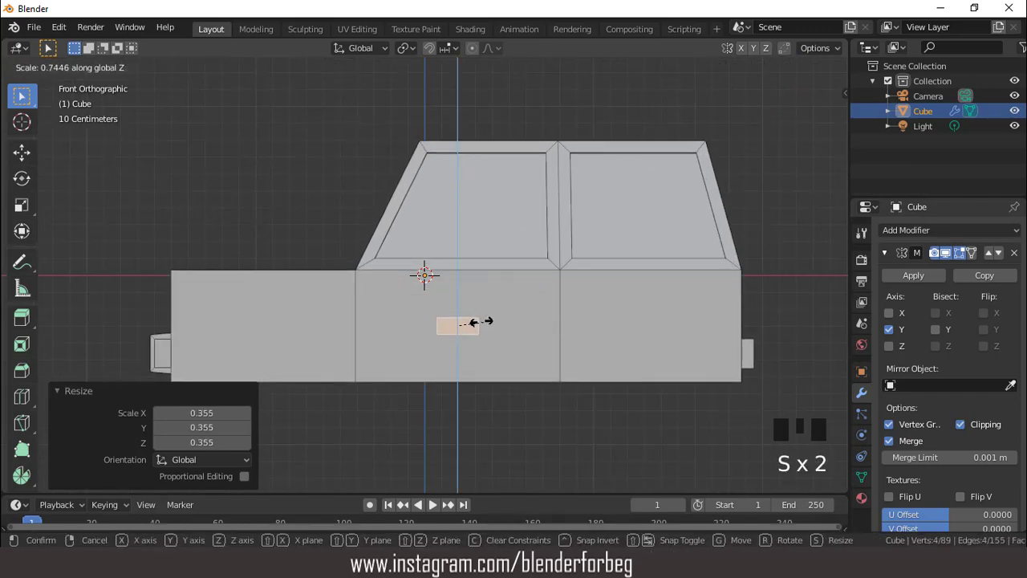
pyautogui.click(472, 321)
# - Move the small face to the front door's upper rear corner and extrude it 0.0322 m outward as a door handle
pyautogui.press('g')
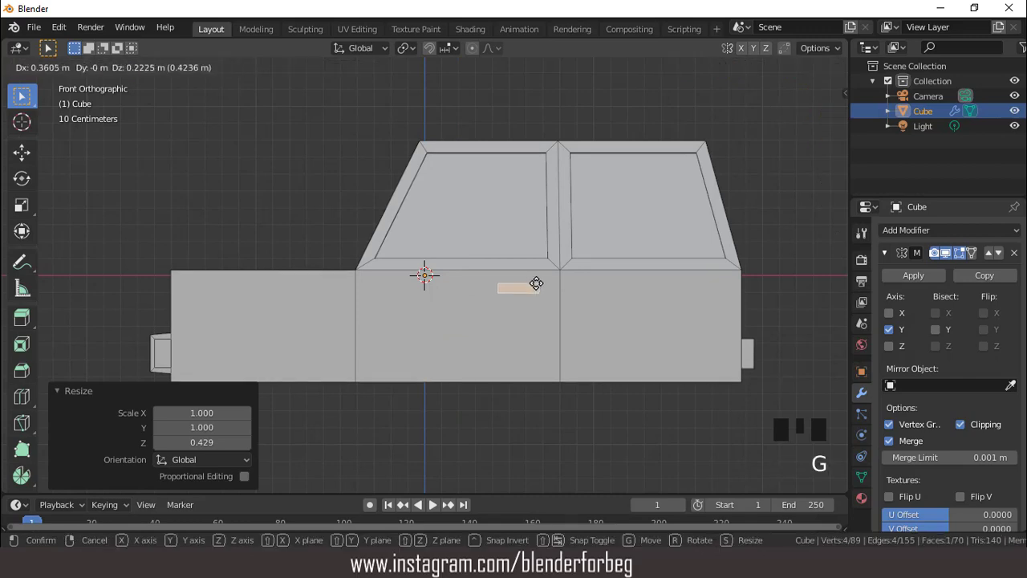
pyautogui.click(536, 282)
pyautogui.scroll(-1, 536, 281)
pyautogui.moveTo(536, 282); pyautogui.dragTo(551, 257, button='middle')
pyautogui.press('e')
pyautogui.click(566, 329)
pyautogui.scroll(-3, 513, 264)
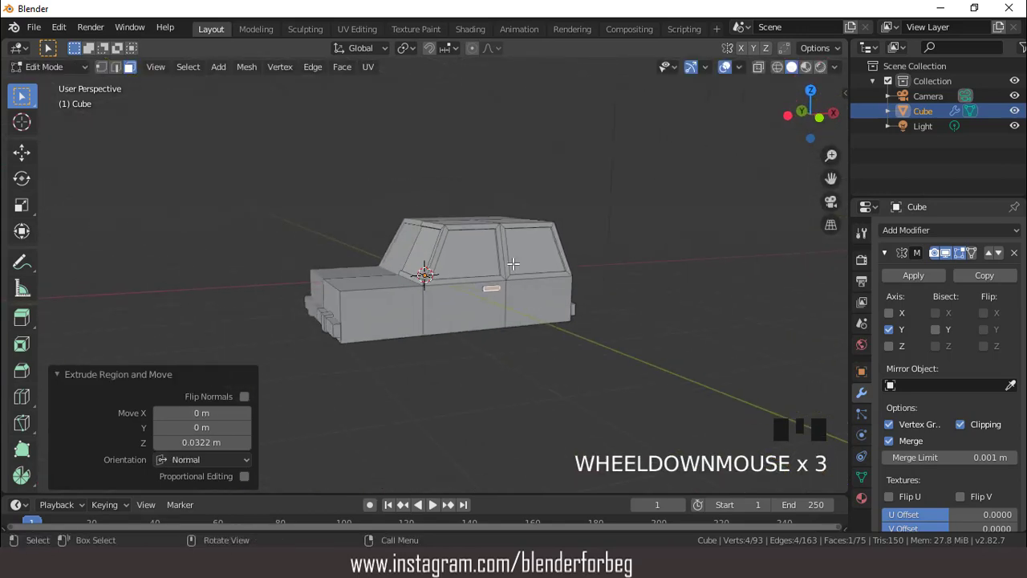
# - In front view, duplicate the front door's side face in place and scale the copy to 0.199
pyautogui.press('KP_1')
pyautogui.scroll(3, 449, 297)
pyautogui.click(443, 306)
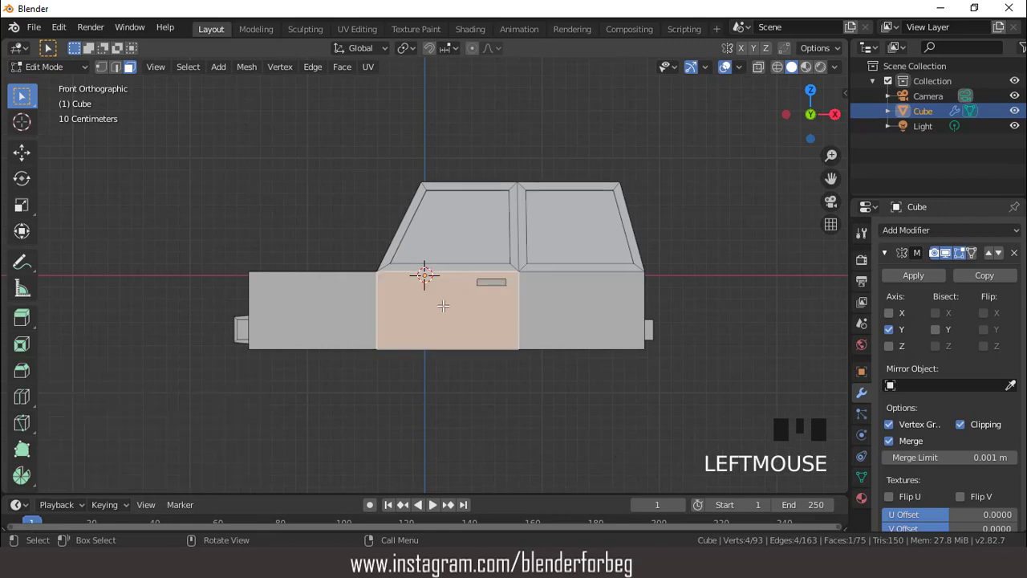
pyautogui.scroll(1, 443, 306)
pyautogui.hotkey('shift', 'd')
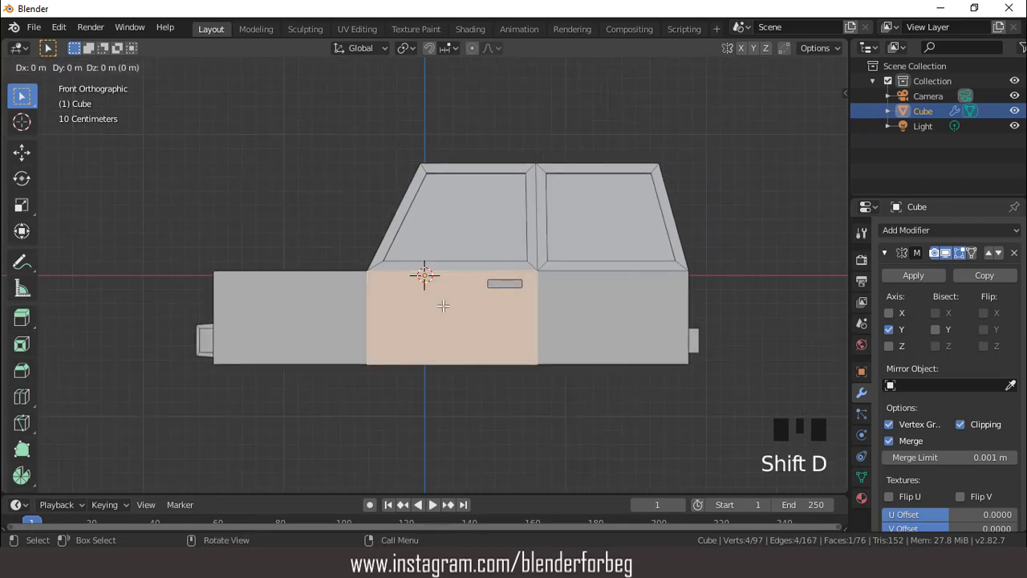
pyautogui.rightClick(443, 306)
pyautogui.press('s')
pyautogui.click(472, 321)
# - Narrow the duplicated face to 0.630 along X, then shrink it to 0.658 overall
pyautogui.scroll(1, 475, 316)
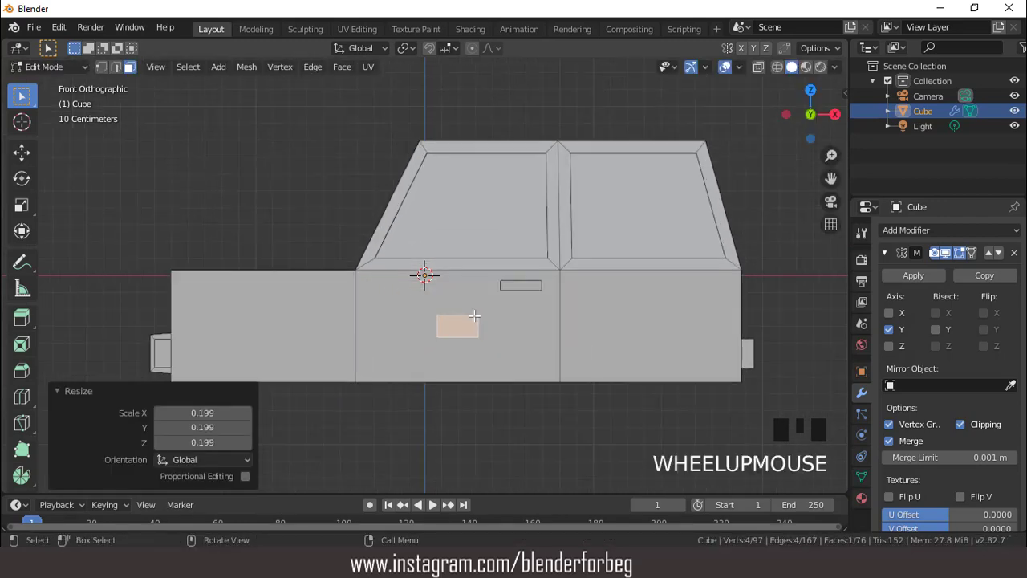
pyautogui.press('s')
pyautogui.press('x')
pyautogui.click(488, 327)
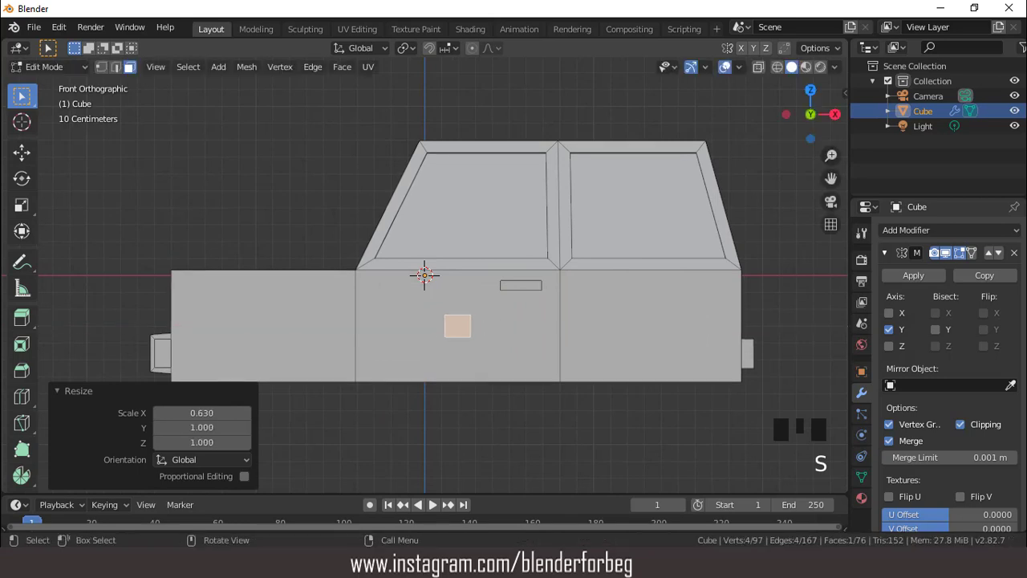
pyautogui.press('s')
pyautogui.click(487, 329)
# - Move the small face -0.441 m in X and 0.347 m in Z to the front window's lower front corner and scale it to 0.671
pyautogui.press('g')
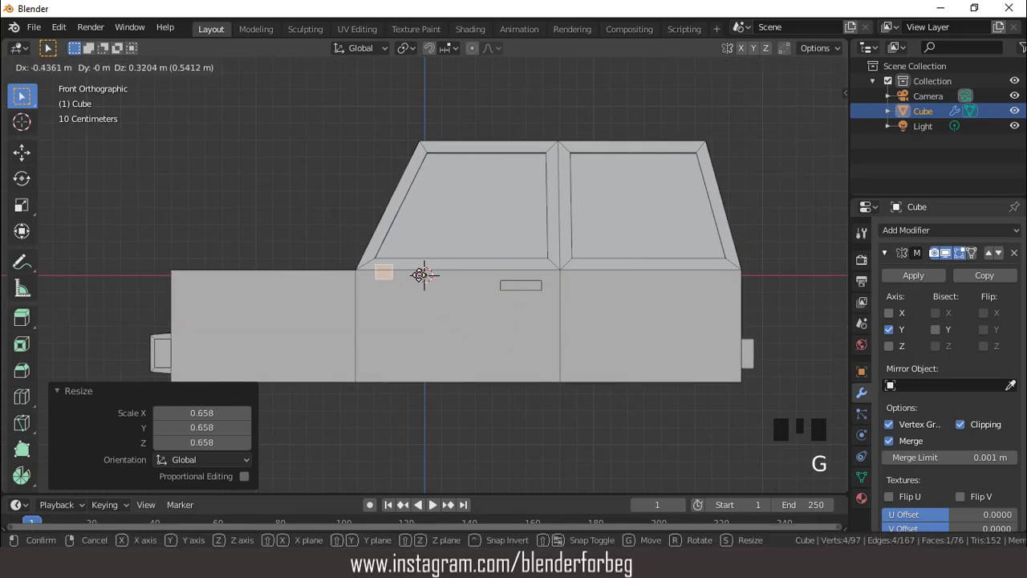
pyautogui.click(424, 274)
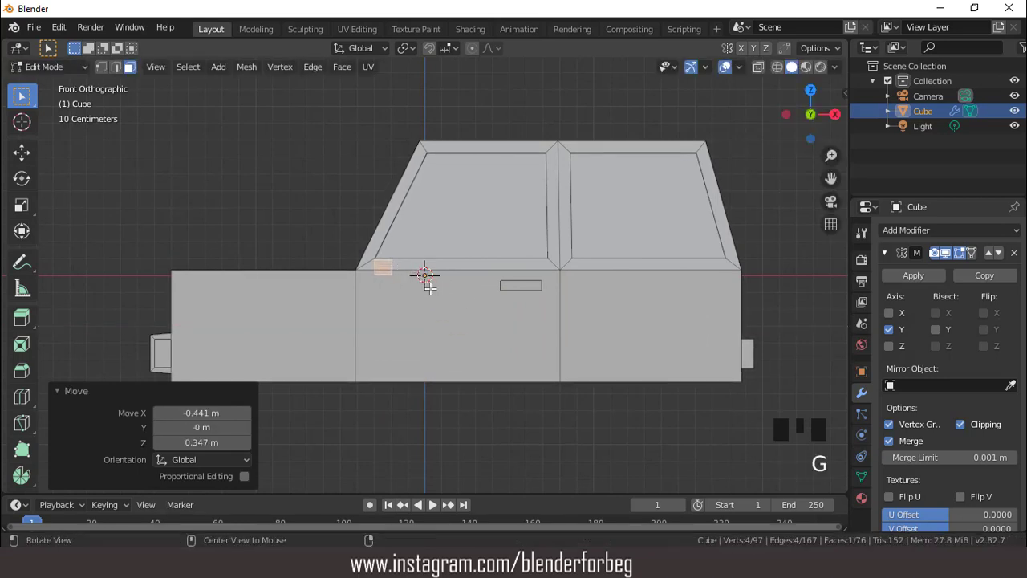
pyautogui.moveTo(424, 274); pyautogui.dragTo(539, 345, button='middle')
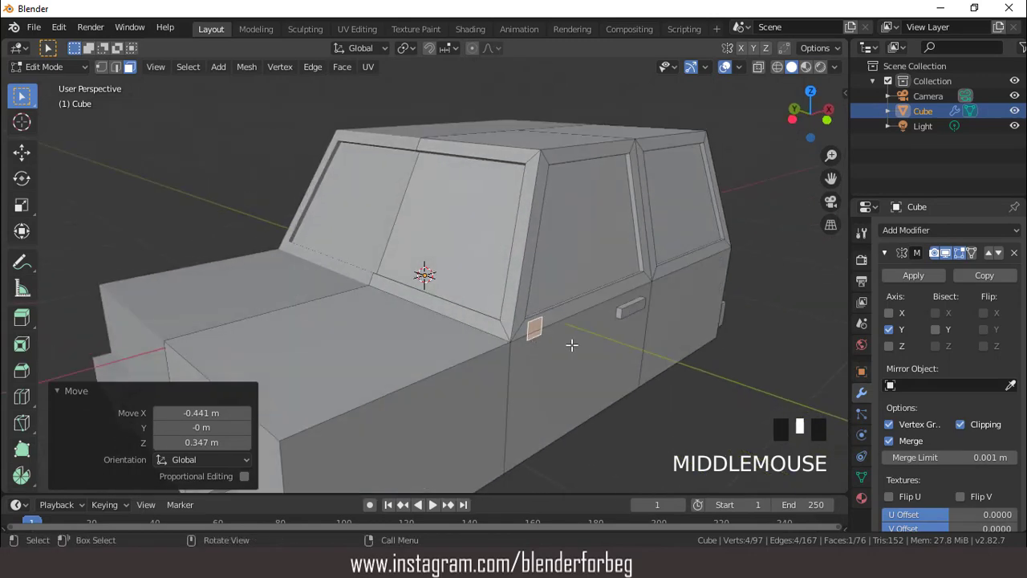
pyautogui.press('s')
pyautogui.click(560, 338)
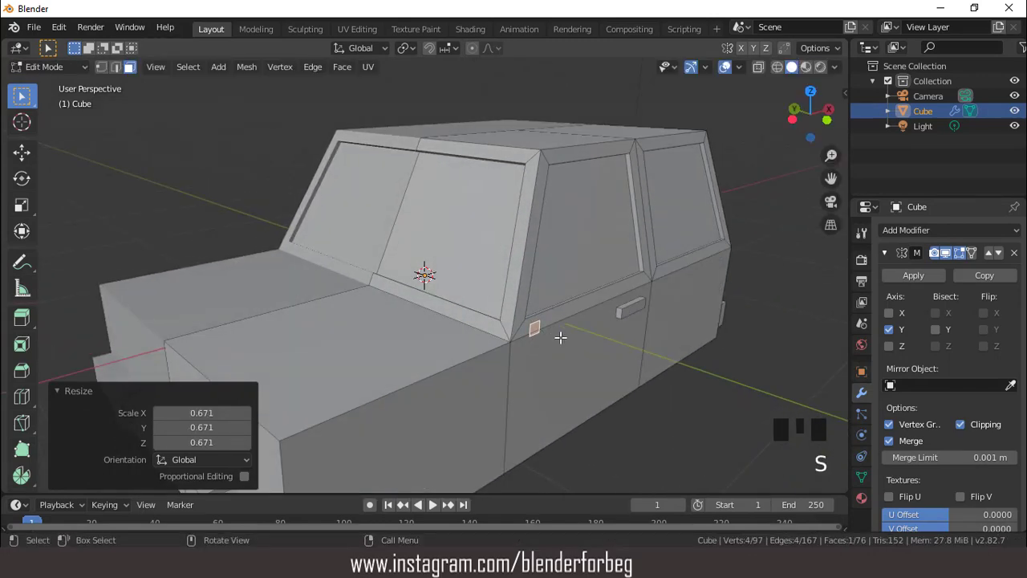
# - Extrude the small face 0.0451 m outward as a mirror stem and raise its outer top edge 0.0176 m along Z
pyautogui.press('e')
pyautogui.click(568, 340)
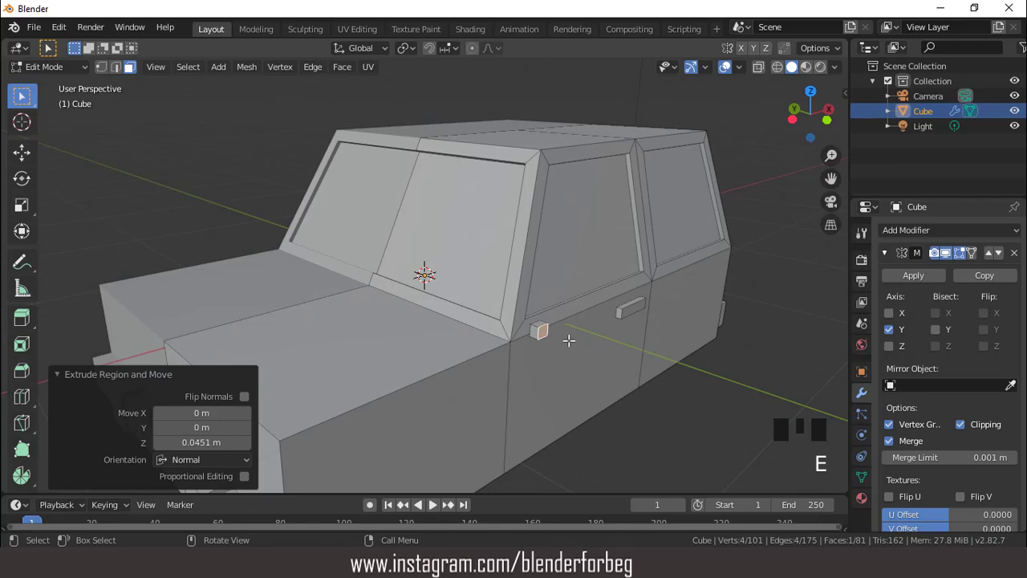
pyautogui.press('2')
pyautogui.click(546, 316)
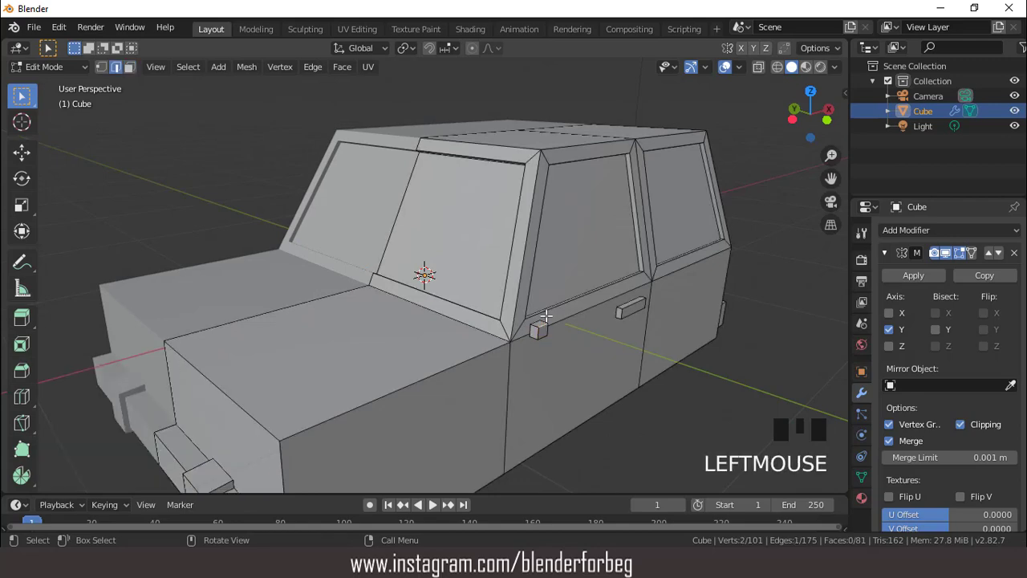
pyautogui.press('g')
pyautogui.press('z')
pyautogui.click(546, 311)
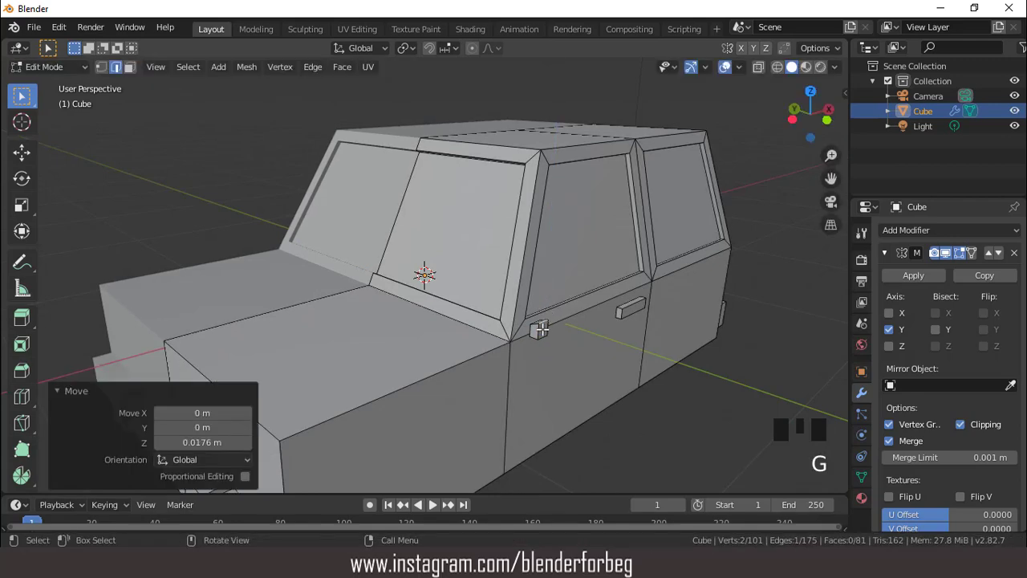
# - Extrude the stem's outer face about 0.055 m further and raise its new outer top edge about 0.09 m along Z
pyautogui.press('3')
pyautogui.click(542, 330)
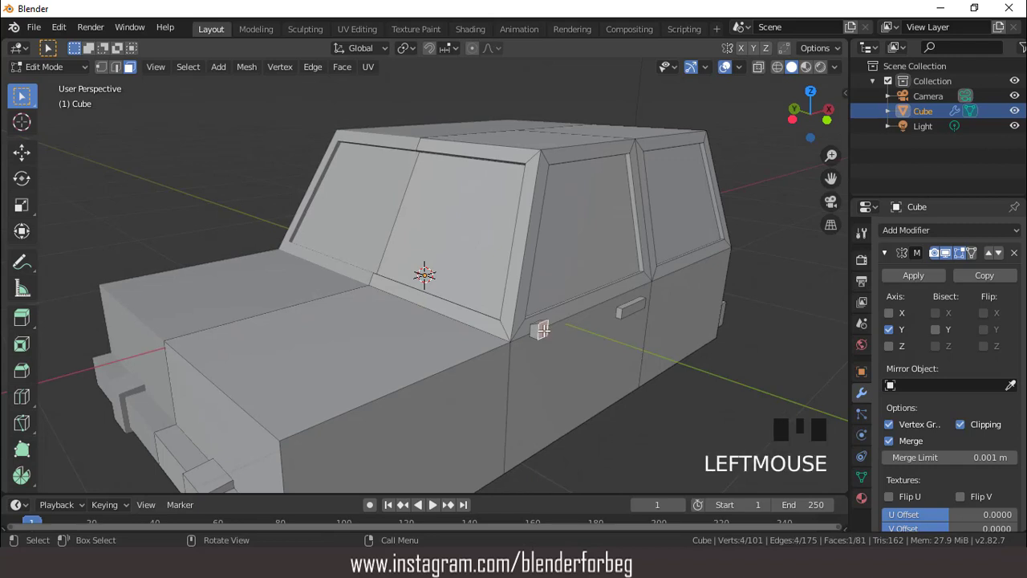
pyautogui.press('e')
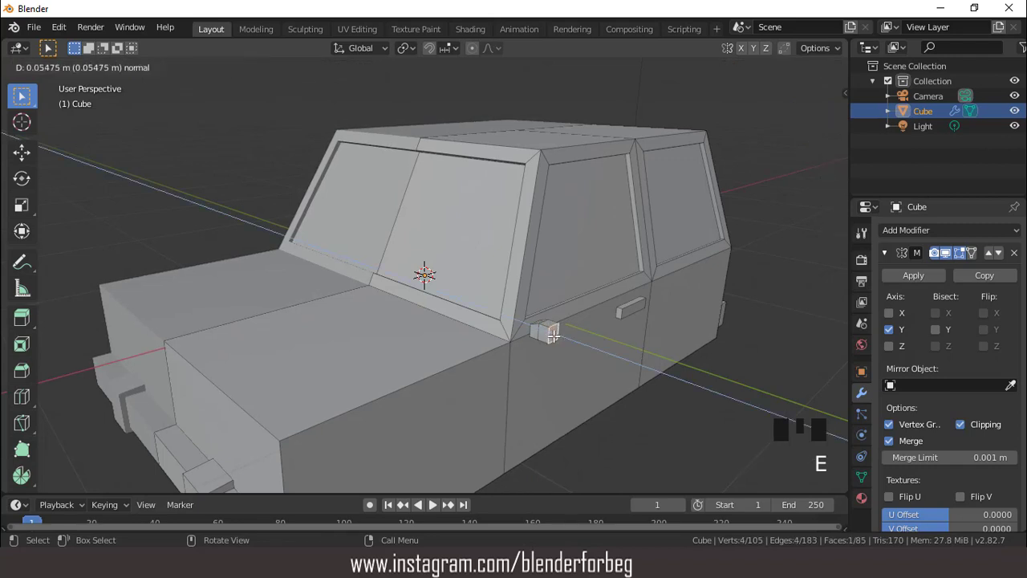
pyautogui.click(553, 336)
pyautogui.press('2')
pyautogui.click(551, 324)
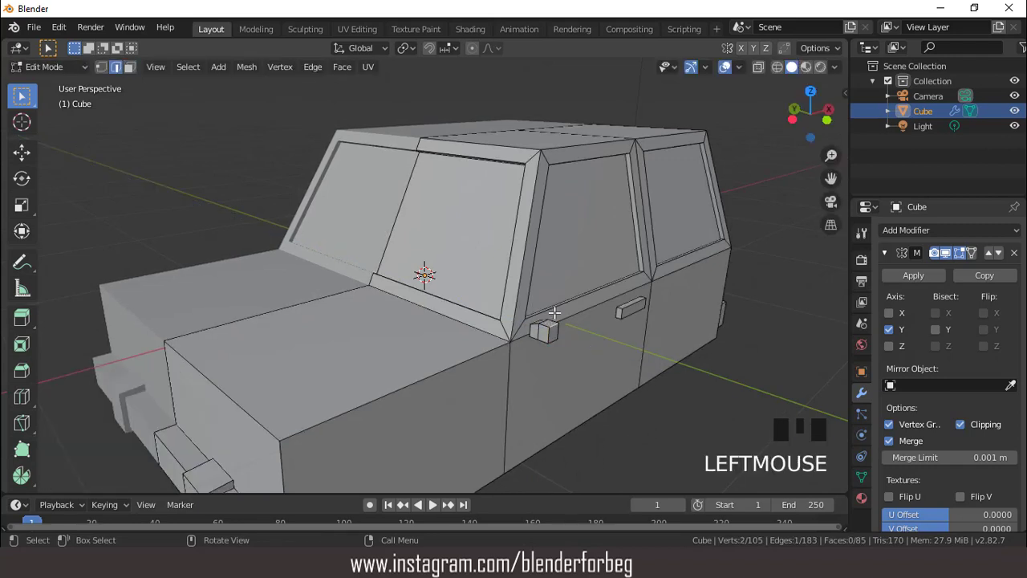
pyautogui.press('g')
pyautogui.press('z')
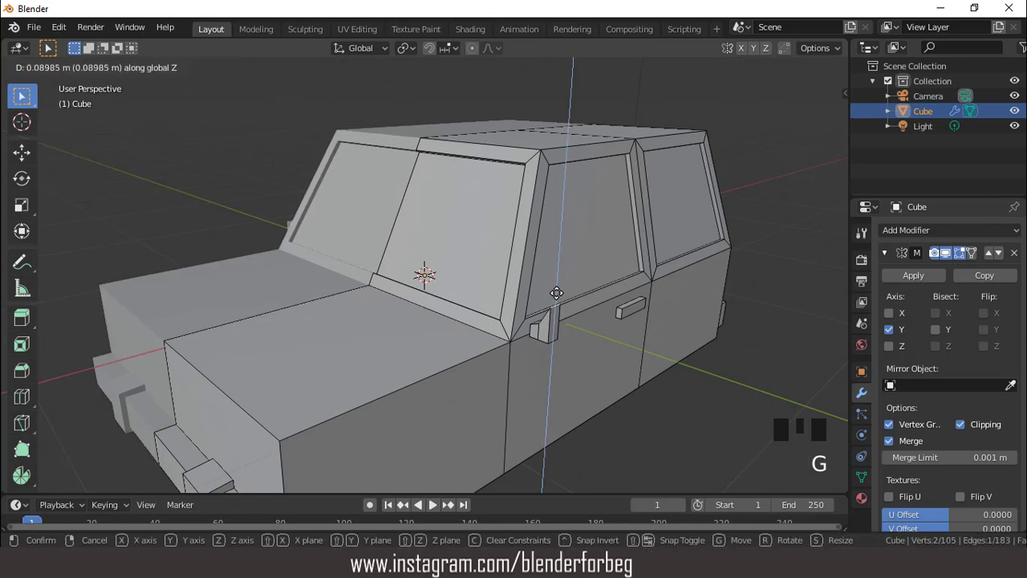
pyautogui.click(557, 296)
# - Extrude the mirror's tall outer face 0.0877 m outward and shift it a further -0.00891 m along Y
pyautogui.press('3')
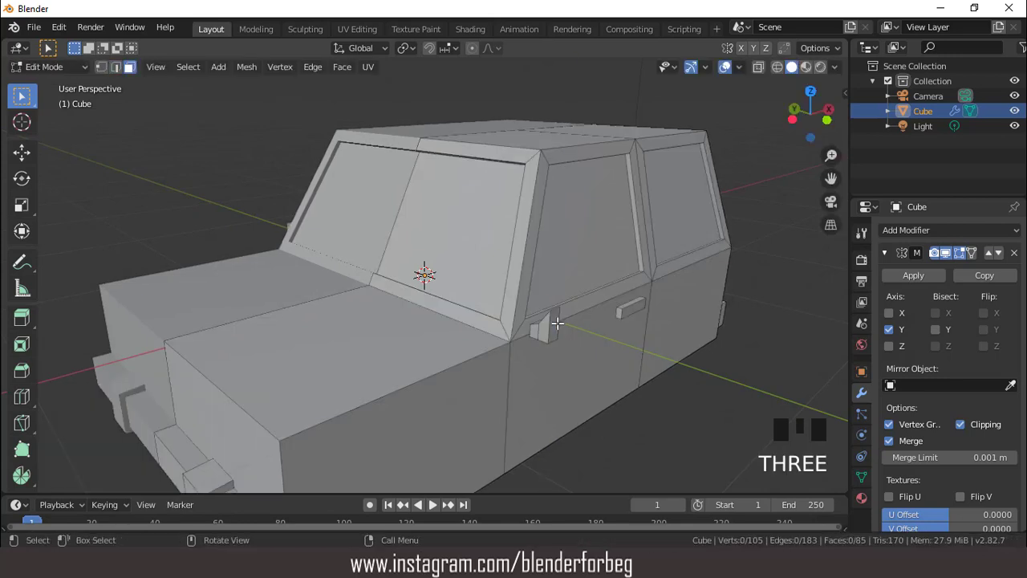
pyautogui.click(553, 325)
pyautogui.press('e')
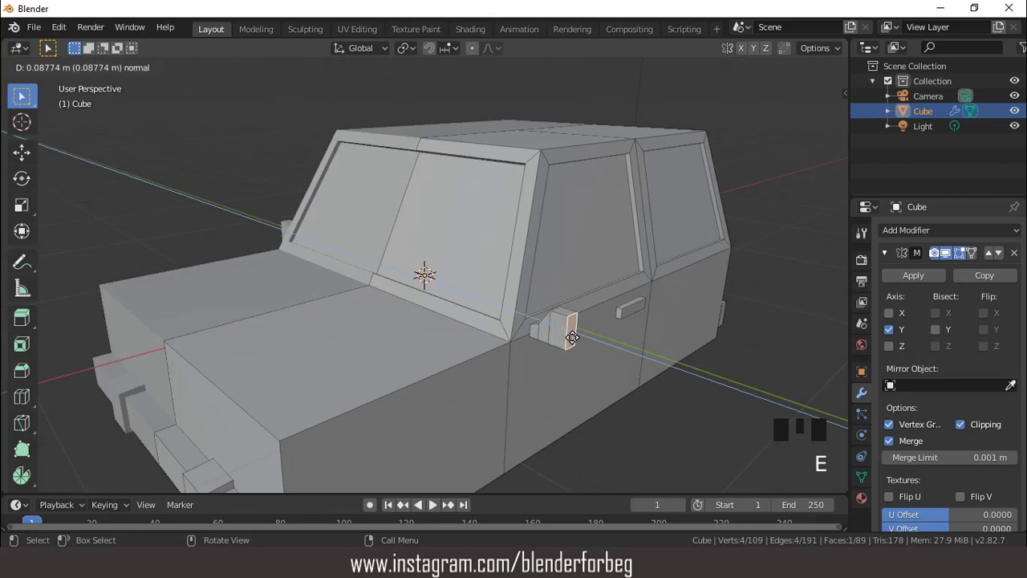
pyautogui.click(573, 337)
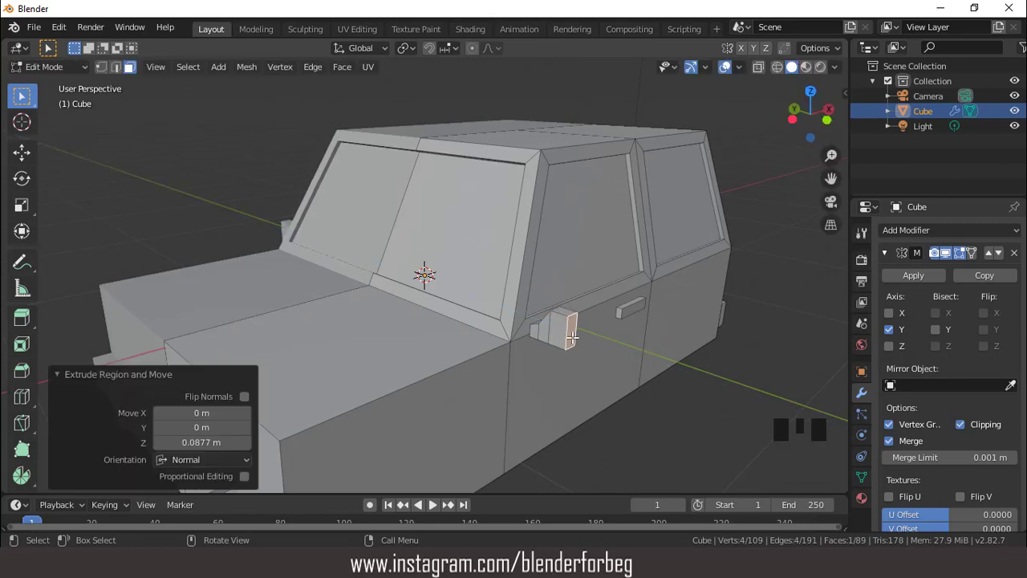
pyautogui.press('g')
pyautogui.press('y')
pyautogui.click(576, 340)
# - Extrude the mirror's end face 0.0263 m and scale it to 0.710 along Z to taper the end
pyautogui.press('e')
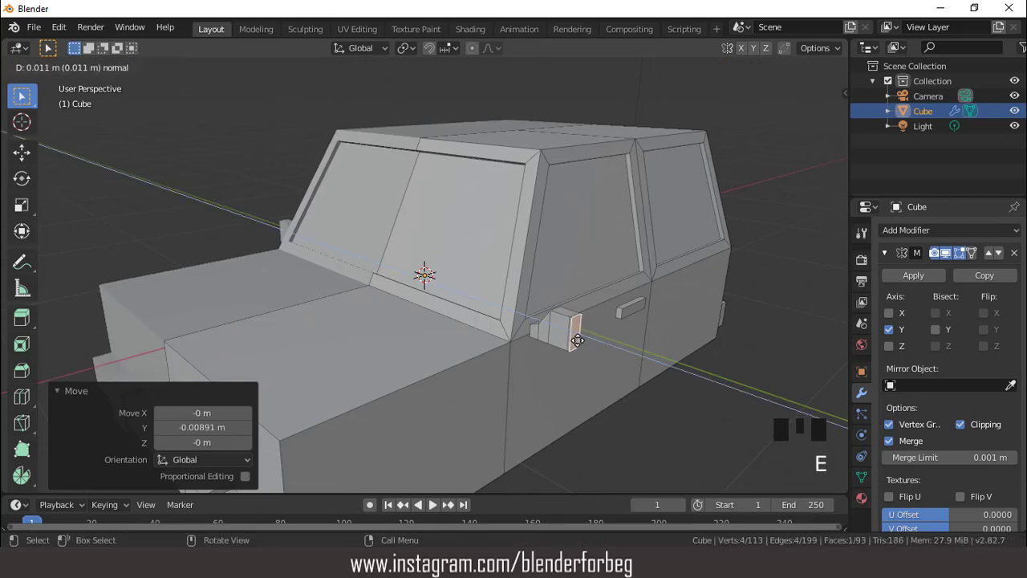
pyautogui.click(579, 341)
pyautogui.press('s')
pyautogui.press('z')
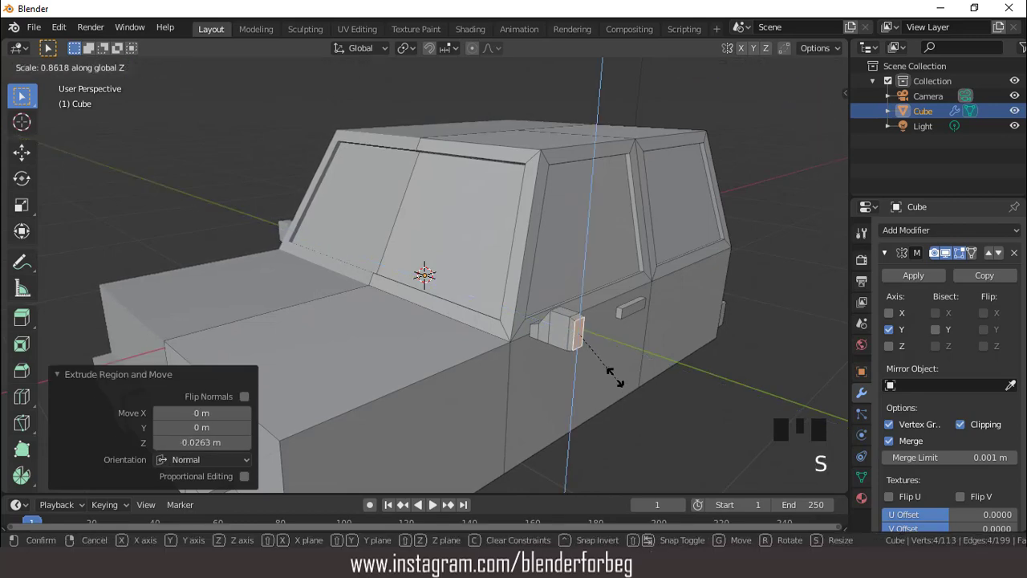
pyautogui.click(611, 369)
# - Grow the selection to the whole side mirror and make it thinner along X
pyautogui.moveTo(612, 369); pyautogui.dragTo(522, 341, button='middle')
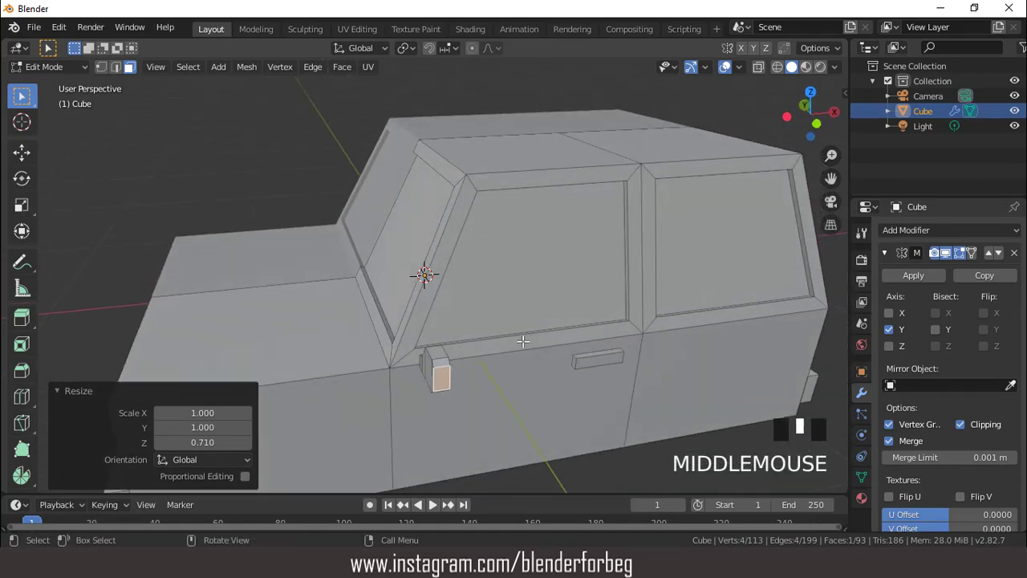
pyautogui.press('ctrl+KP_Add')
pyautogui.press('ctrl+KP_Add')
pyautogui.press('ctrl+KP_Add')
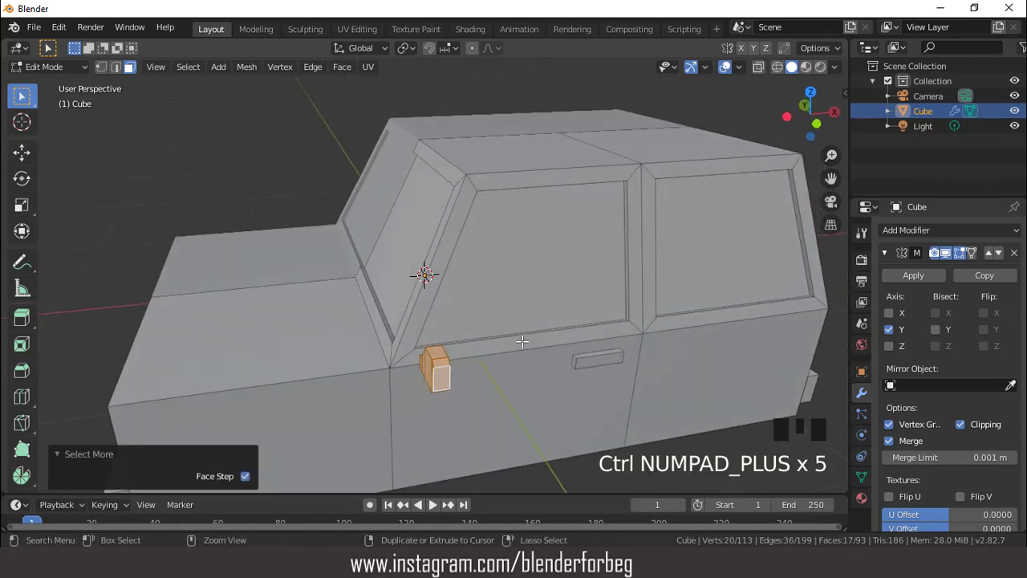
pyautogui.press('ctrl+KP_Add')
pyautogui.press('s')
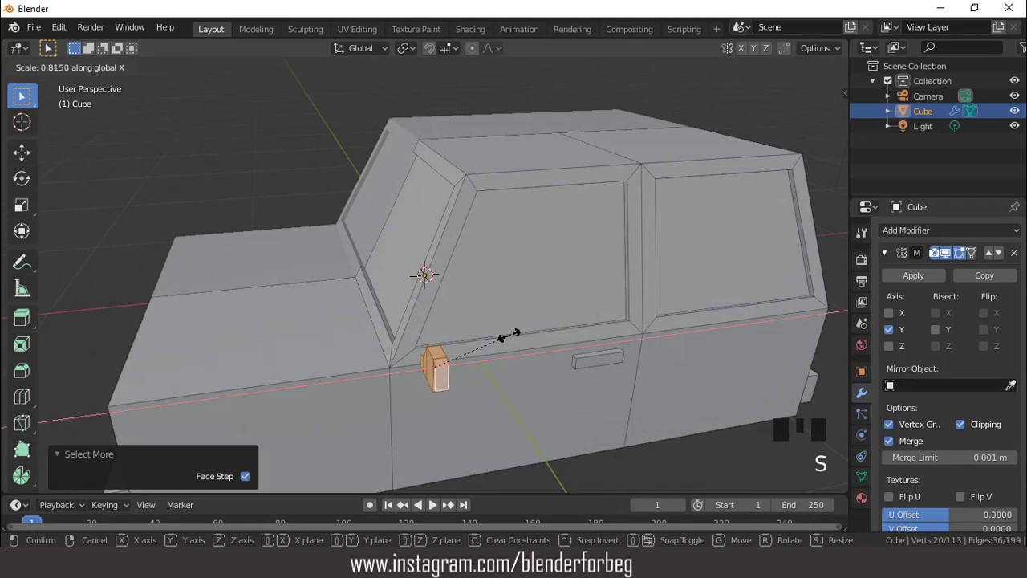
pyautogui.click(488, 342)
# - Inset the side mirror's three rear-facing faces by 0.0181 m as one region, with Individual turned off
pyautogui.moveTo(488, 342); pyautogui.dragTo(270, 298, button='middle')
pyautogui.click(270, 298)
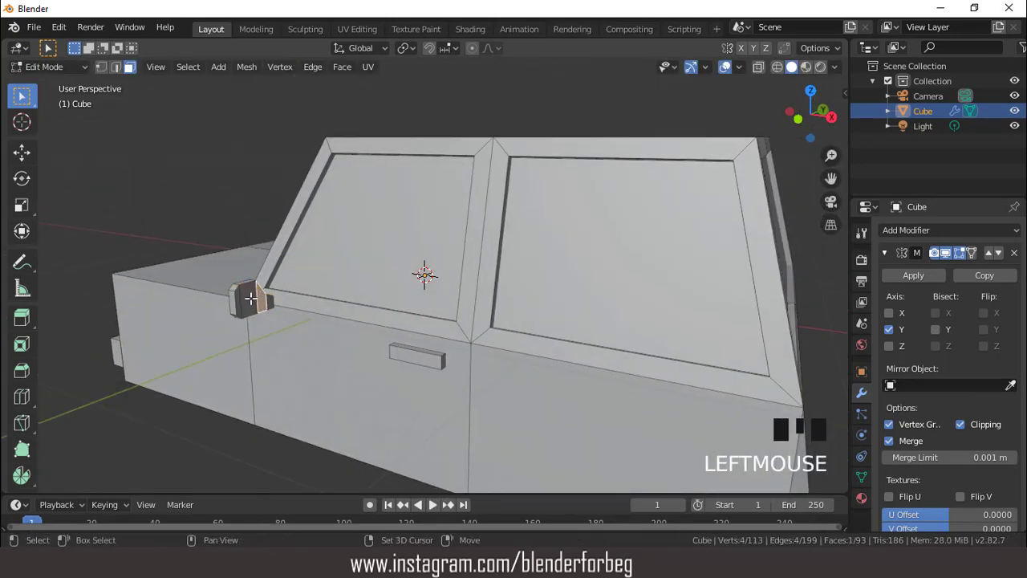
pyautogui.keyDown('shift'); pyautogui.click(272, 302); pyautogui.keyUp('shift')
pyautogui.keyDown('shift'); pyautogui.click(274, 307); pyautogui.keyUp('shift')
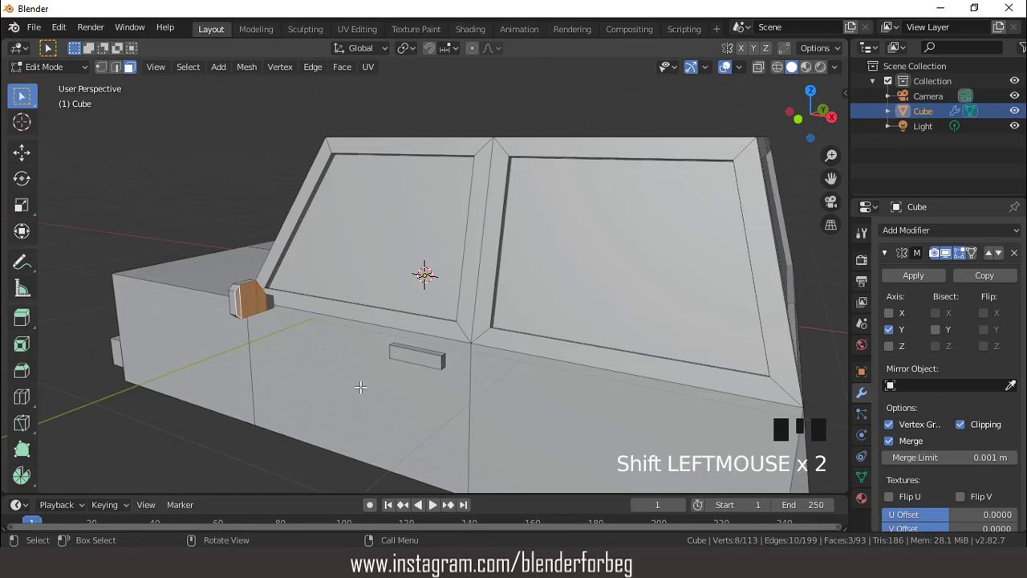
pyautogui.moveTo(348, 354); pyautogui.dragTo(334, 303, button='middle')
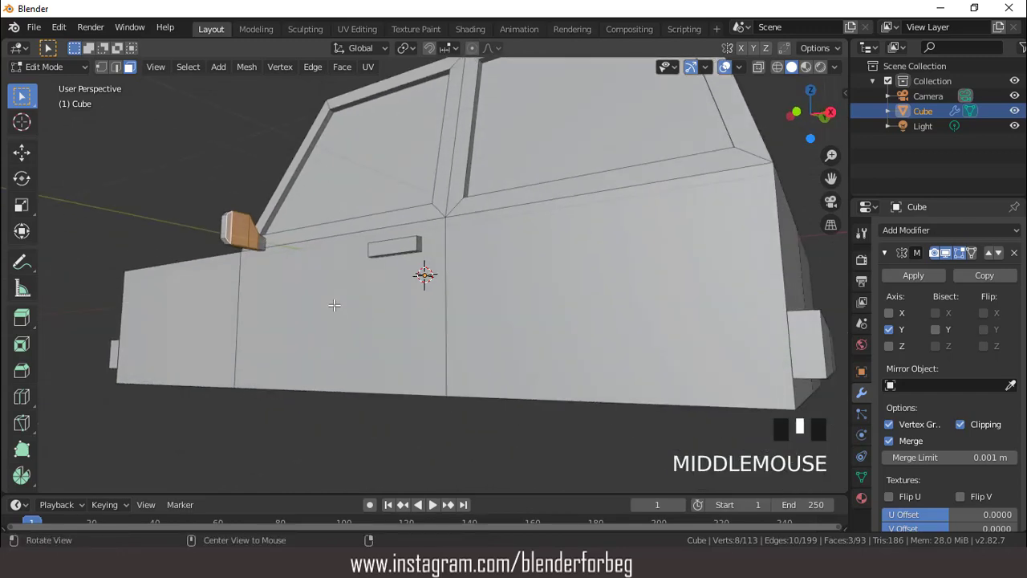
pyautogui.press('i')
pyautogui.click(390, 335)
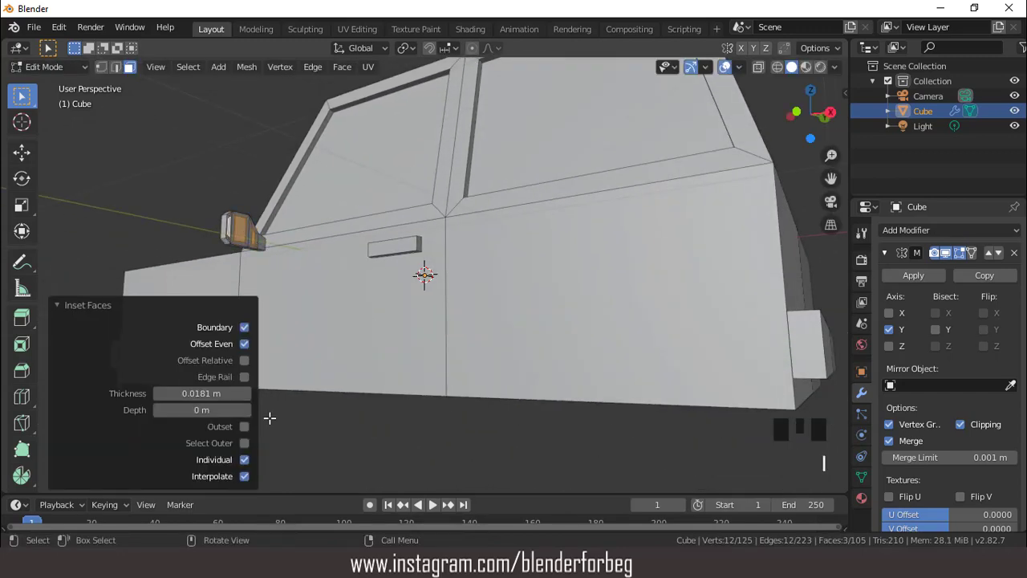
pyautogui.click(244, 459)
# - Extrude the inset mirror faces 0.0077 m inward to recess the mirror glass
pyautogui.moveTo(271, 282); pyautogui.dragTo(352, 318, button='middle')
pyautogui.scroll(1, 330, 305)
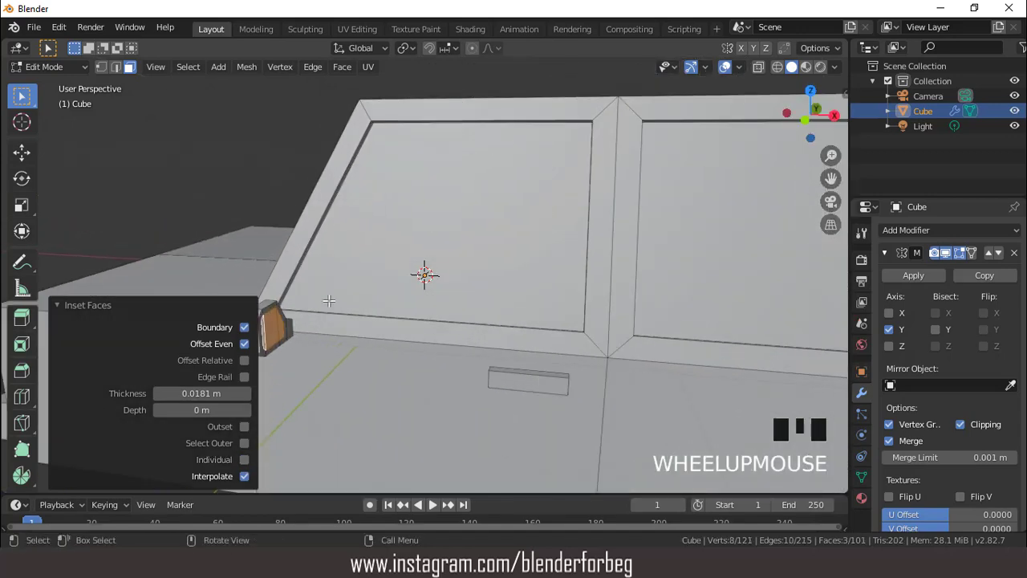
pyautogui.press('e')
pyautogui.click(358, 330)
pyautogui.scroll(-1, 355, 318)
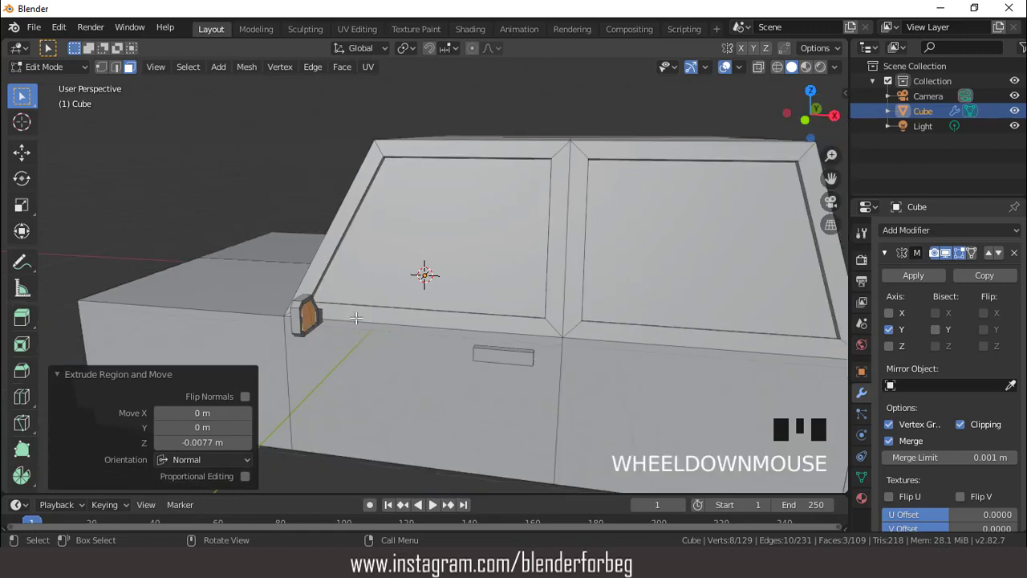
pyautogui.moveTo(355, 318); pyautogui.dragTo(415, 311, button='middle')
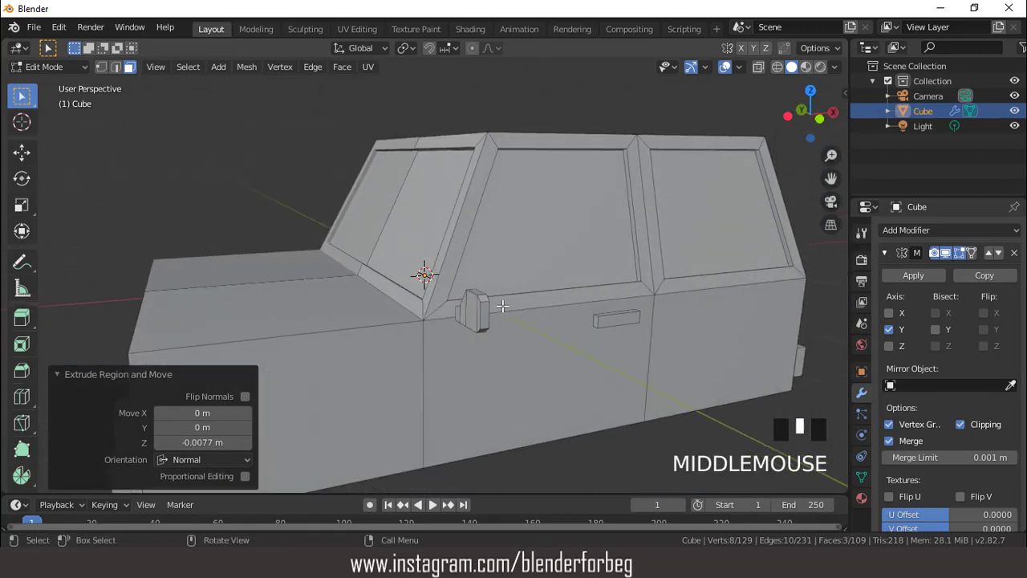
pyautogui.moveTo(502, 306); pyautogui.dragTo(410, 322, button='middle')
pyautogui.press('Tab')
pyautogui.scroll(4, 432, 293)
pyautogui.press('Tab')
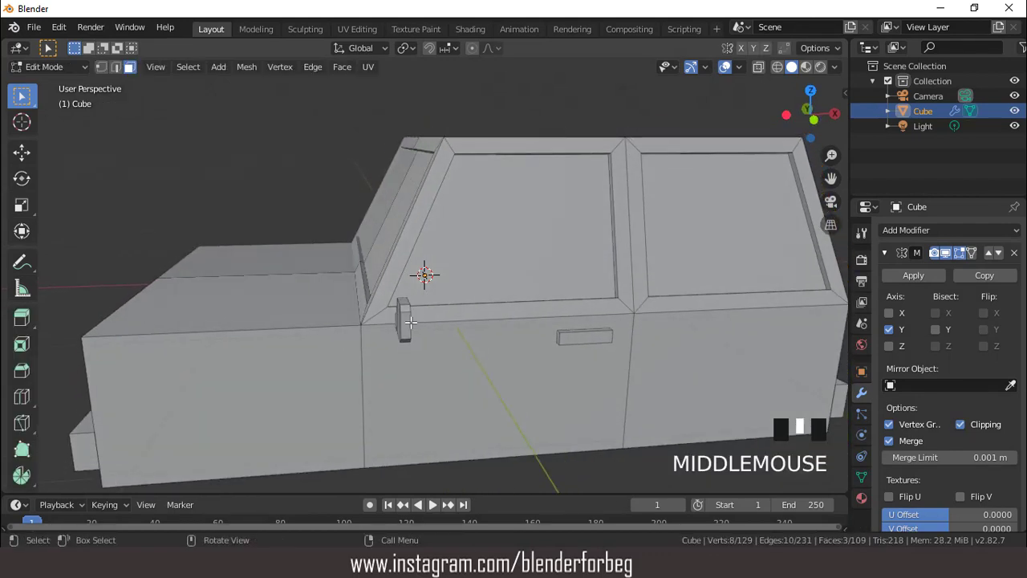
# - Grow the selection to the whole side mirror and rotate it 10.1° about the global Z axis
pyautogui.click(410, 321)
pyautogui.click(401, 325)
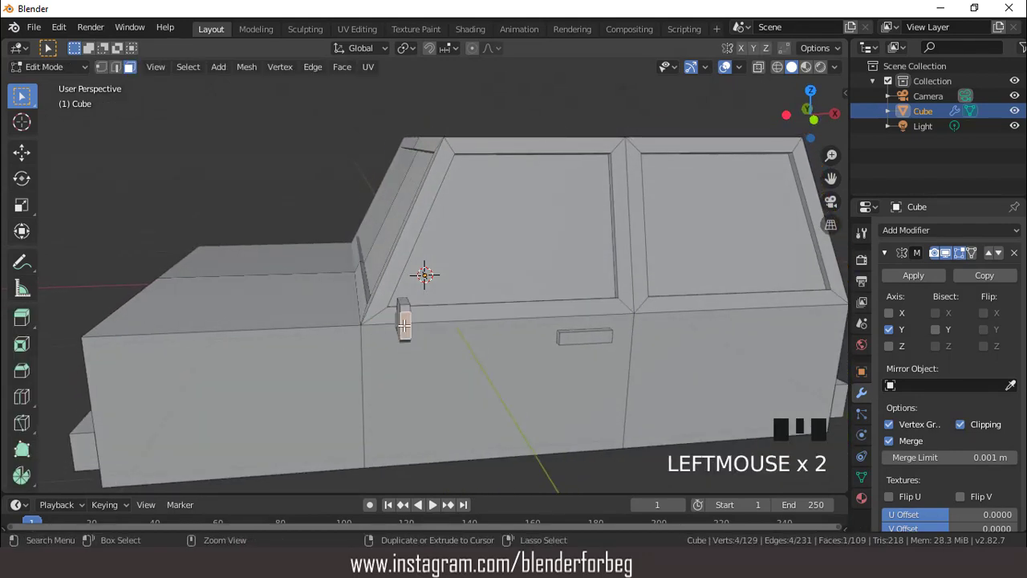
pyautogui.press('ctrl+KP_Add')
pyautogui.press('ctrl+KP_Add')
pyautogui.press('ctrl+KP_Add')
pyautogui.press('ctrl+KP_Add')
pyautogui.press('ctrl+KP_Add')
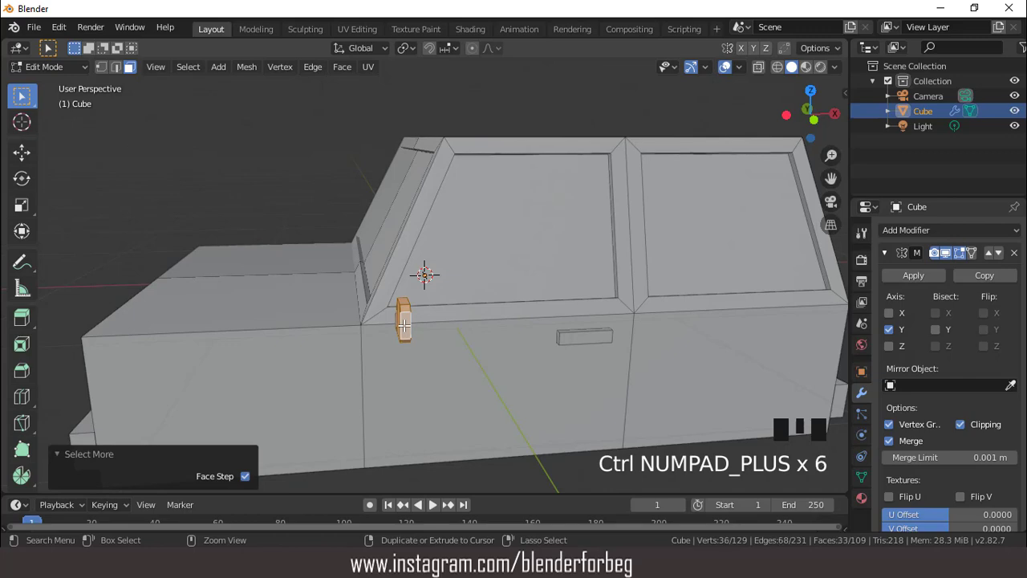
pyautogui.moveTo(404, 325); pyautogui.dragTo(294, 275, button='middle')
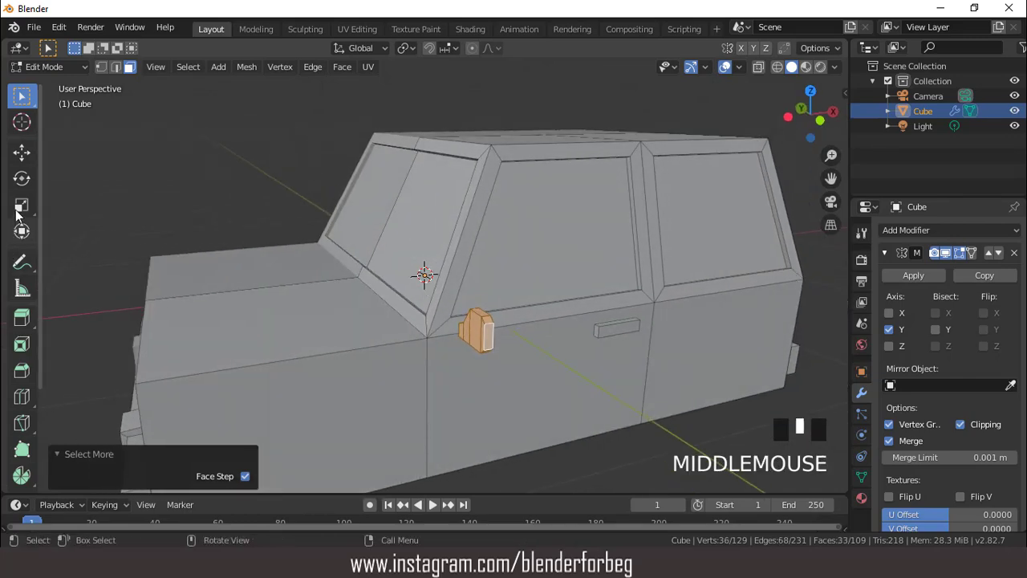
pyautogui.click(21, 178)
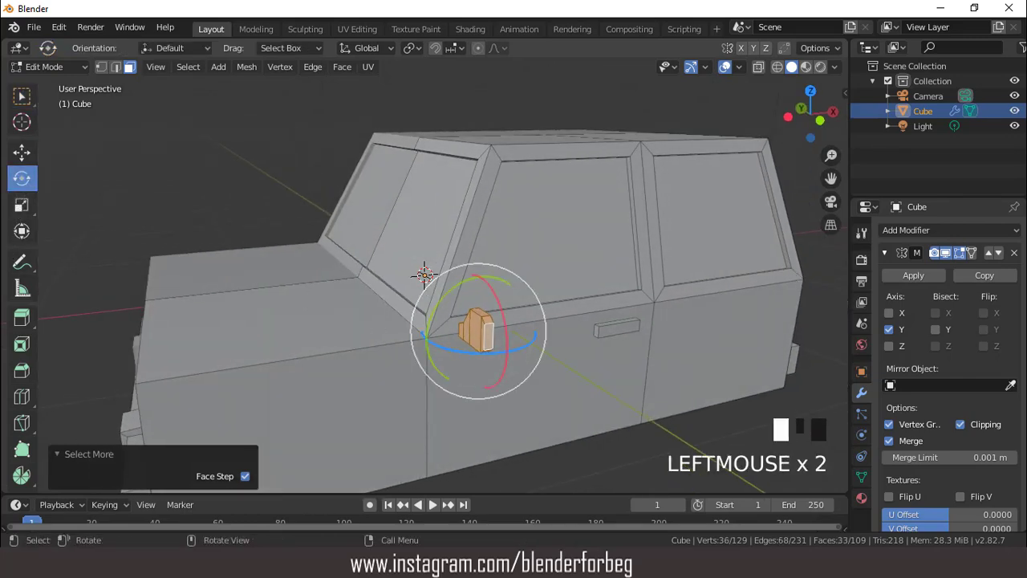
pyautogui.moveTo(446, 346); pyautogui.dragTo(461, 349)
pyautogui.scroll(-2, 458, 329)
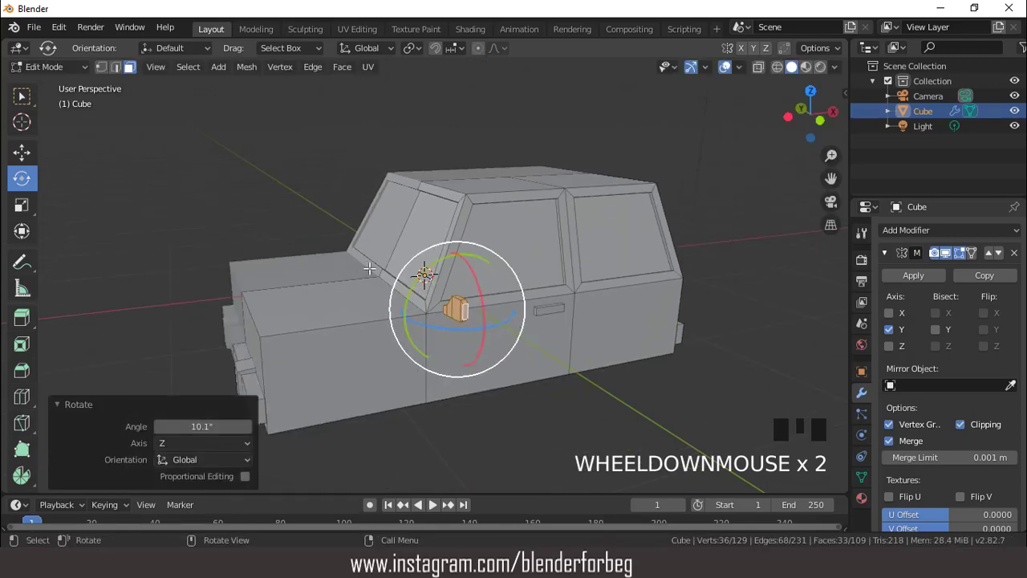
pyautogui.click(22, 95)
pyautogui.scroll(-3, 441, 185)
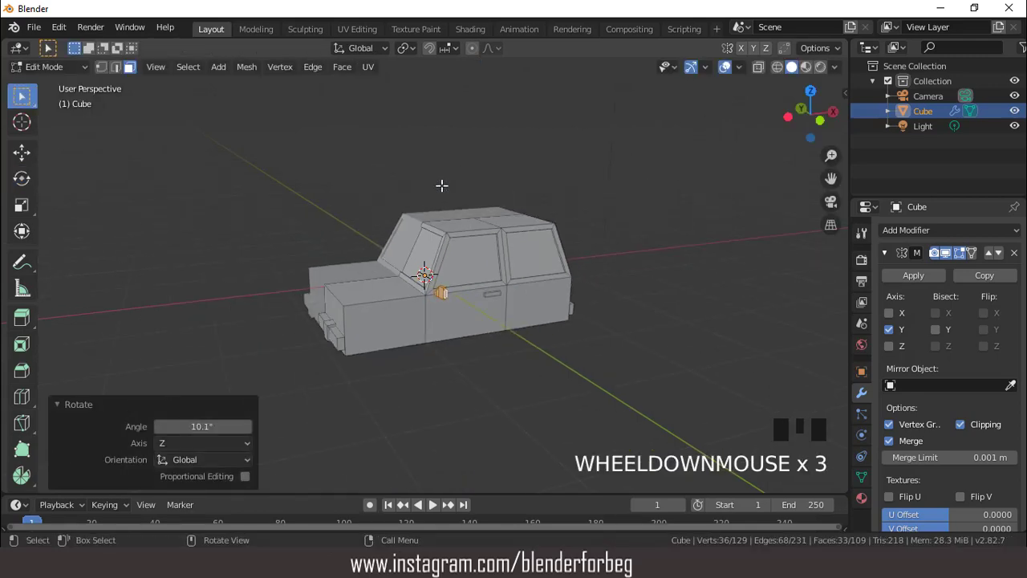
# - Leave Edit Mode and add a cylinder mesh with 12 vertices as the base for a wheel
pyautogui.press('Tab')
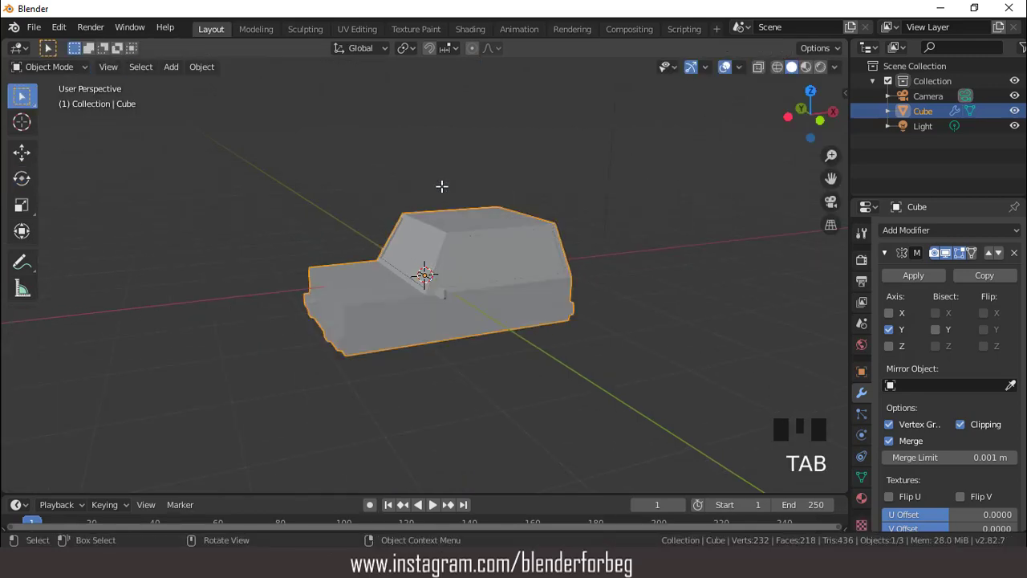
pyautogui.press('KP_1')
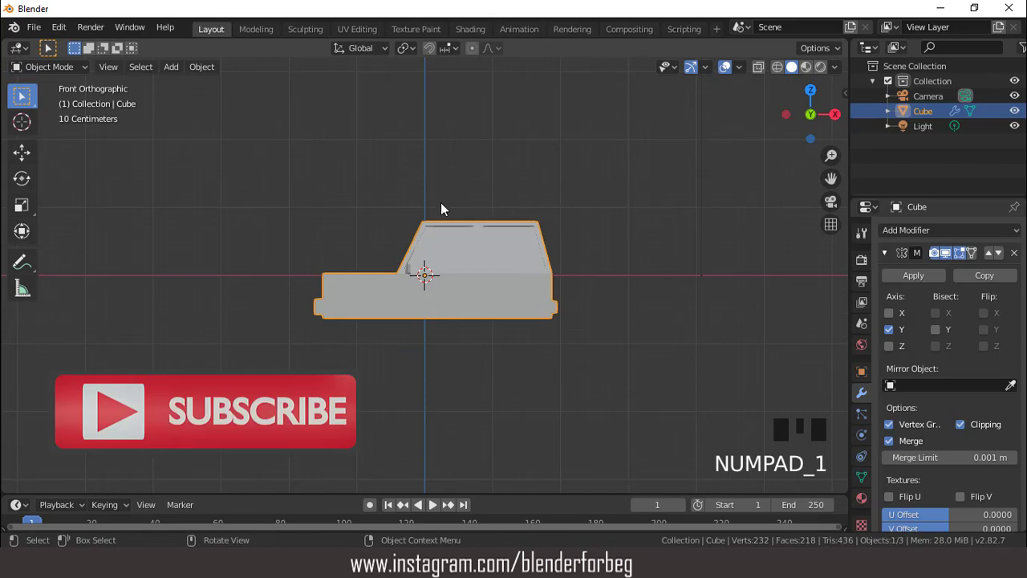
pyautogui.click(171, 66)
pyautogui.moveTo(193, 83)
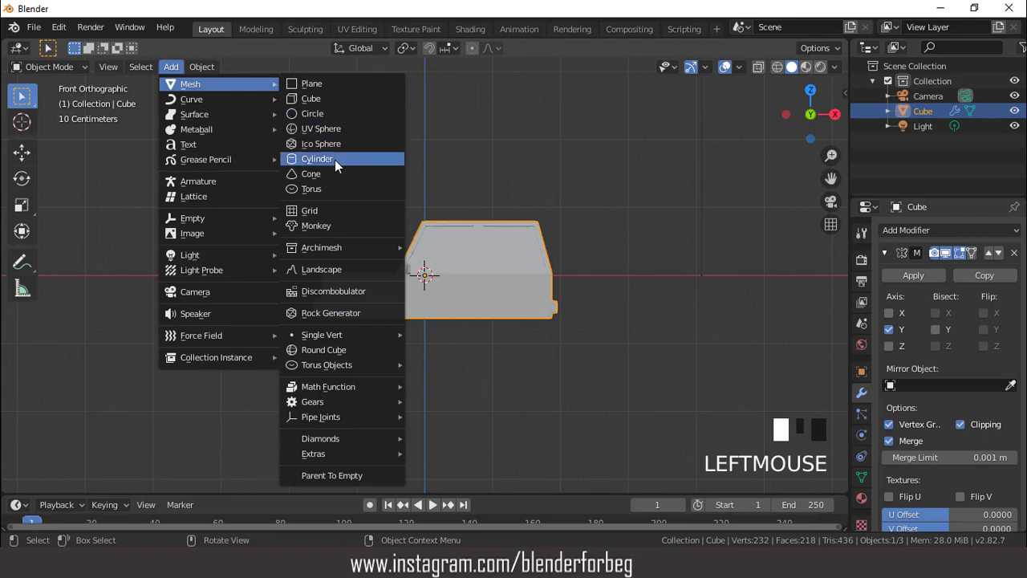
pyautogui.click(335, 159)
pyautogui.click(202, 300)
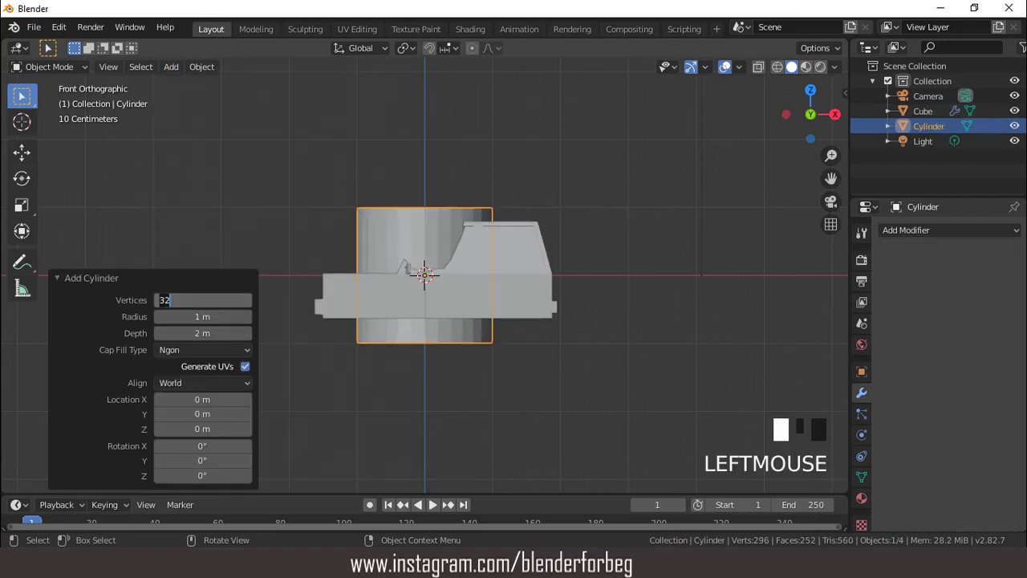
pyautogui.write('12')
pyautogui.press('Return')
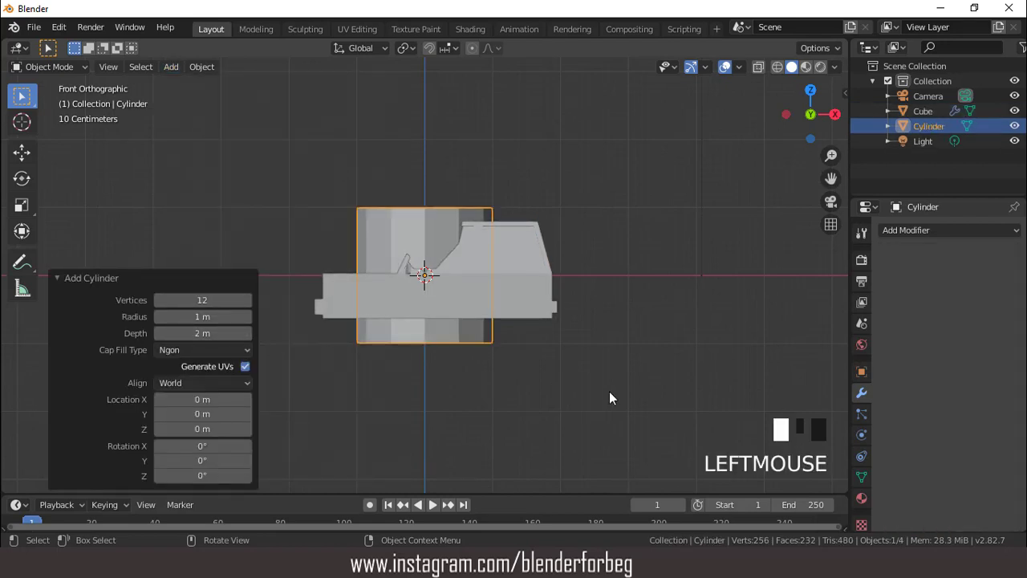
# - Set the cylinder's X rotation to 90° and scale it uniformly to 0.505
pyautogui.click(862, 371)
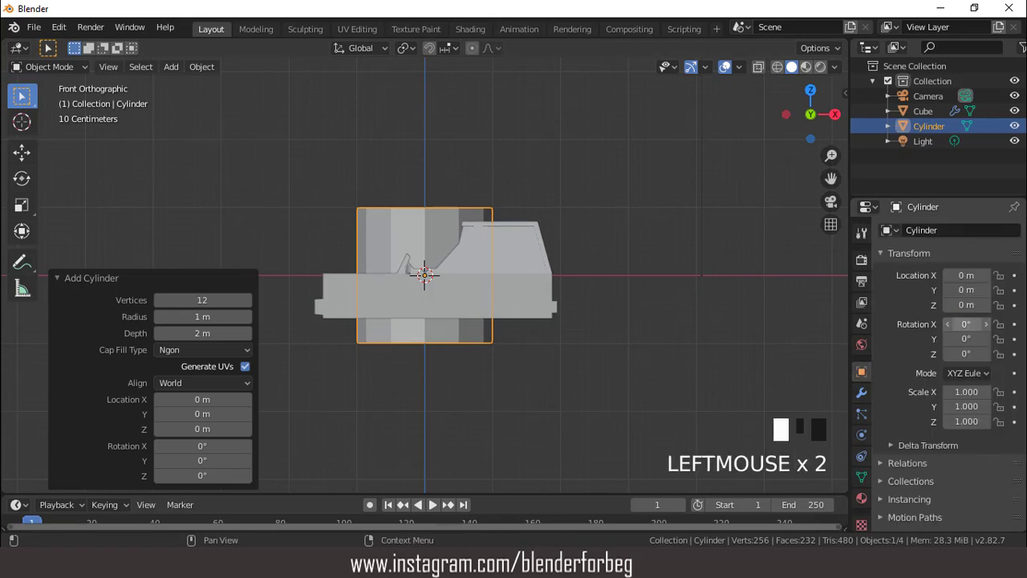
pyautogui.write('90')
pyautogui.press('Return')
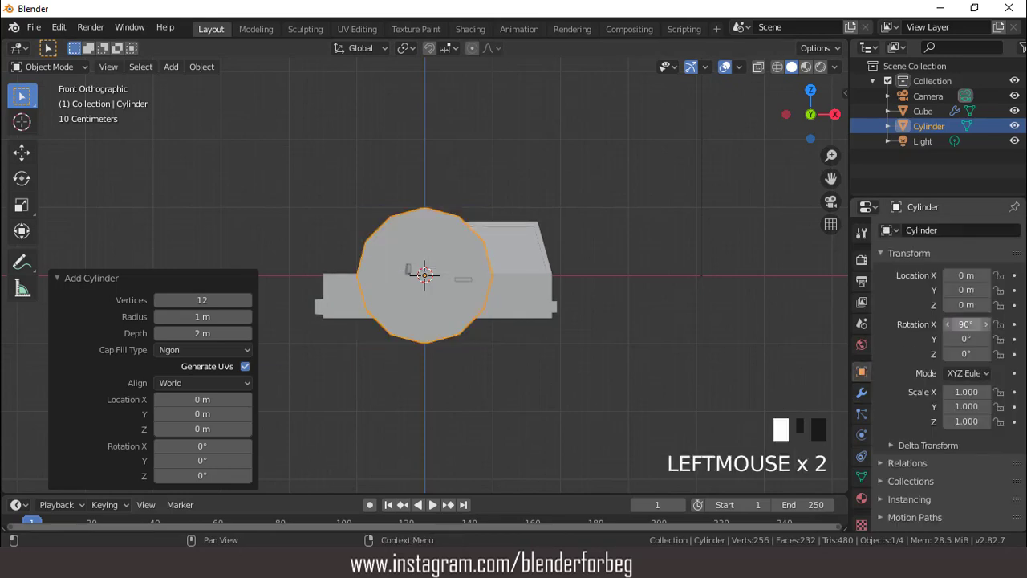
pyautogui.press('s')
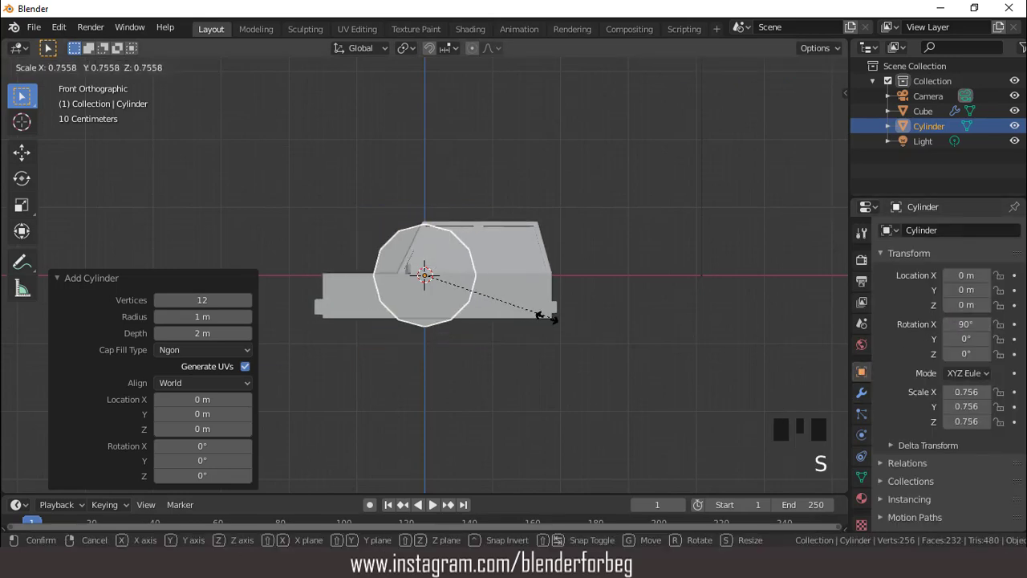
pyautogui.click(510, 313)
# - Lower the cylinder 0.587 m along Z to the car's underside and scale it uniformly by 0.629
pyautogui.press('g')
pyautogui.press('z')
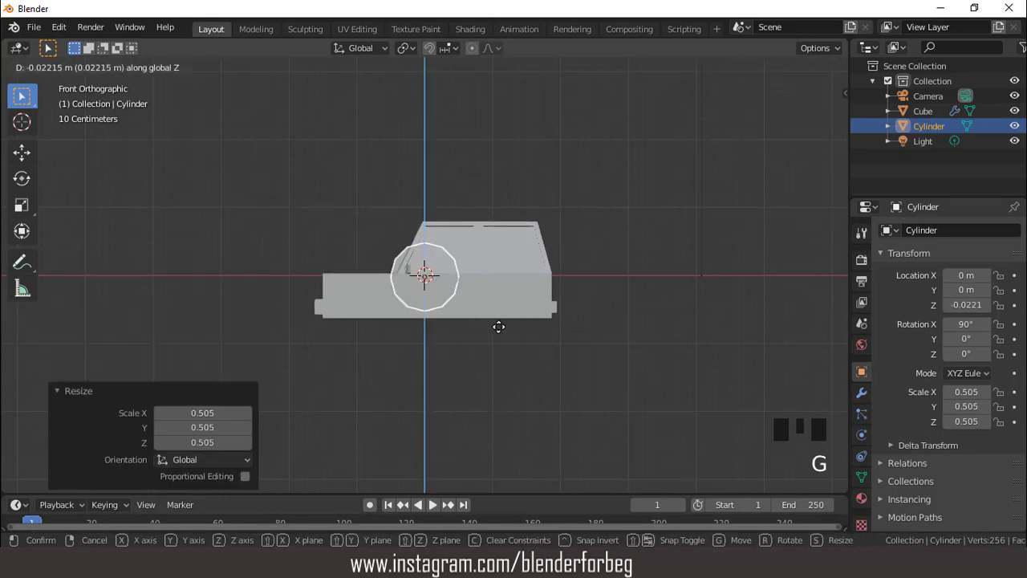
pyautogui.click(498, 349)
pyautogui.press('s')
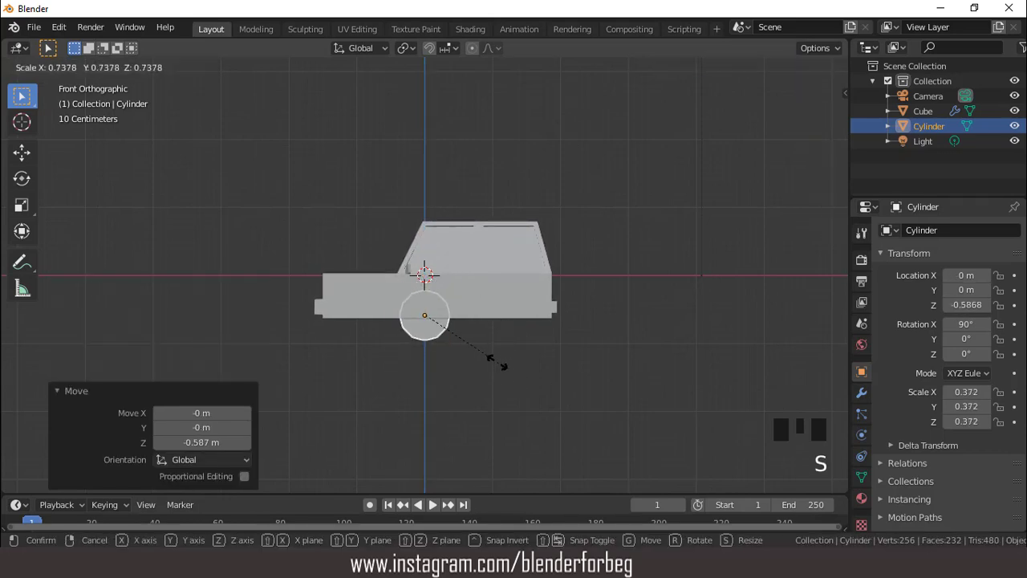
pyautogui.click(486, 357)
# - Move the cylinder 0.963 m along negative X to the front wheel position and scale it uniformly by 0.972
pyautogui.press('g')
pyautogui.press('x')
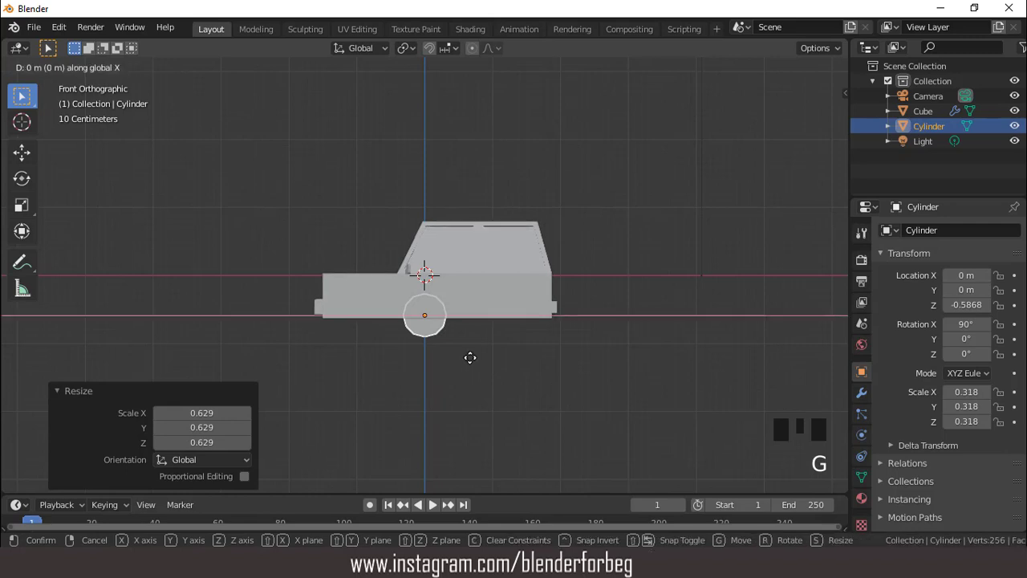
pyautogui.click(423, 358)
pyautogui.press('s')
pyautogui.click(433, 367)
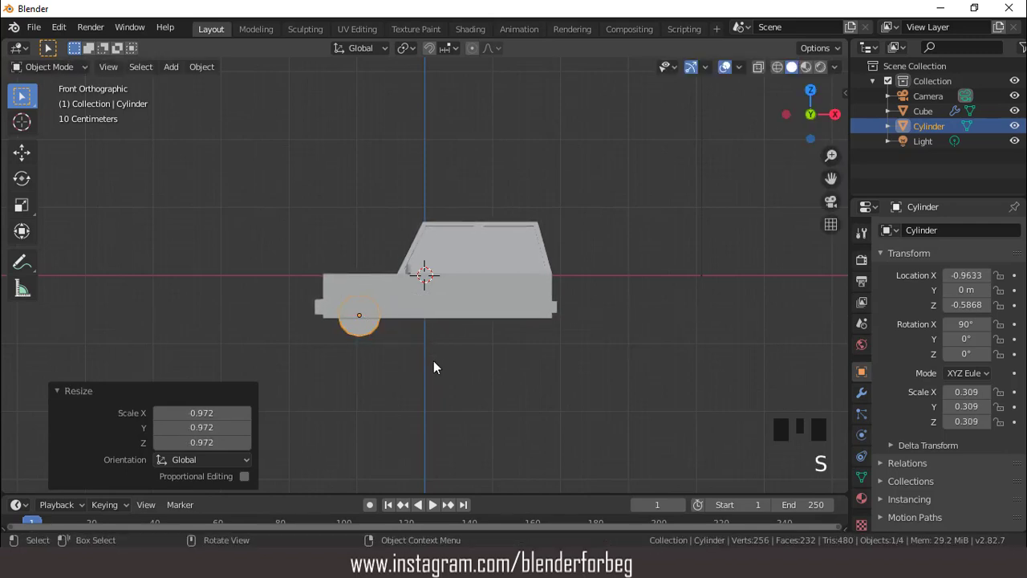
# - Narrow the front wheel by 0.569 along Y and move it -0.952 m along Y to the car's side
pyautogui.press('KP_7')
pyautogui.press('s')
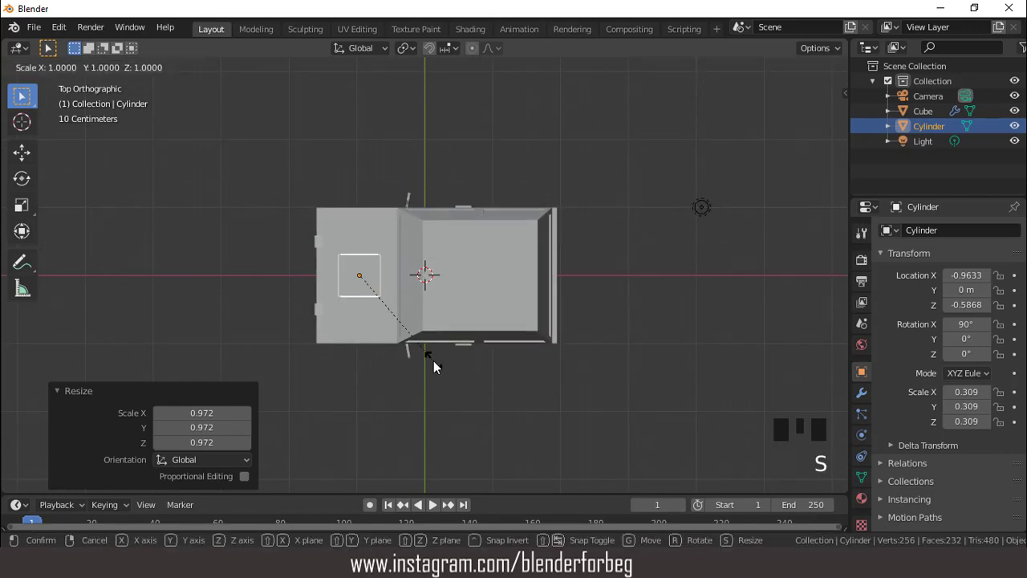
pyautogui.press('y')
pyautogui.click(405, 320)
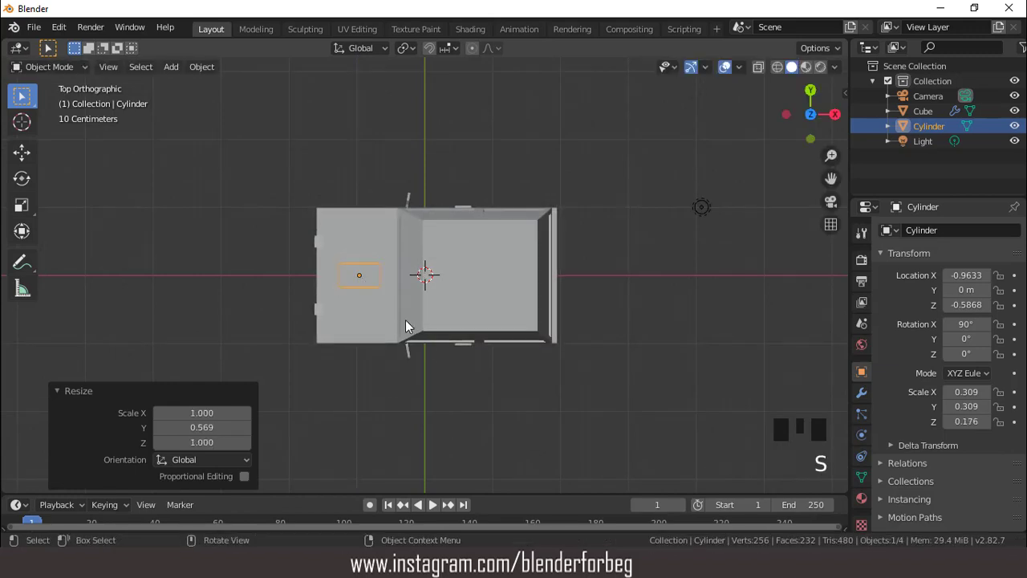
pyautogui.press('g')
pyautogui.press('y')
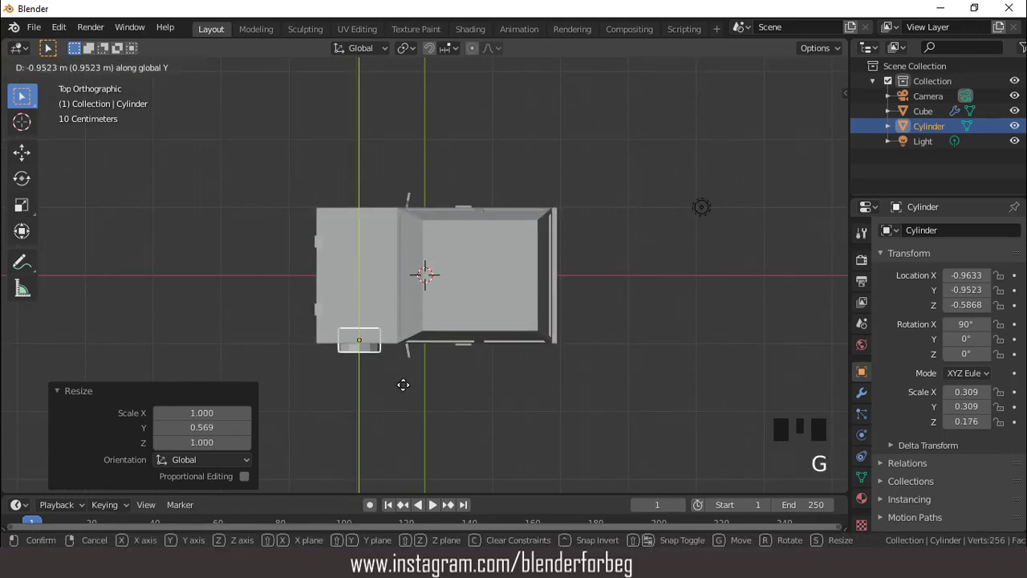
pyautogui.click(403, 385)
pyautogui.moveTo(403, 385); pyautogui.dragTo(417, 281, button='middle')
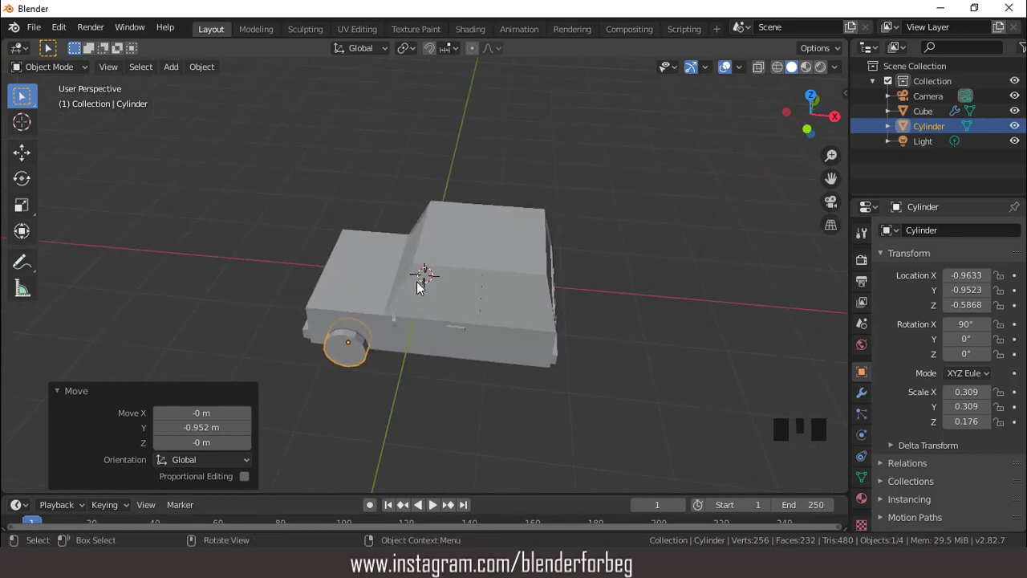
# - Duplicate the front wheel 2.28 m along X to make the rear wheel
pyautogui.press('KP_1')
pyautogui.scroll(2, 421, 308)
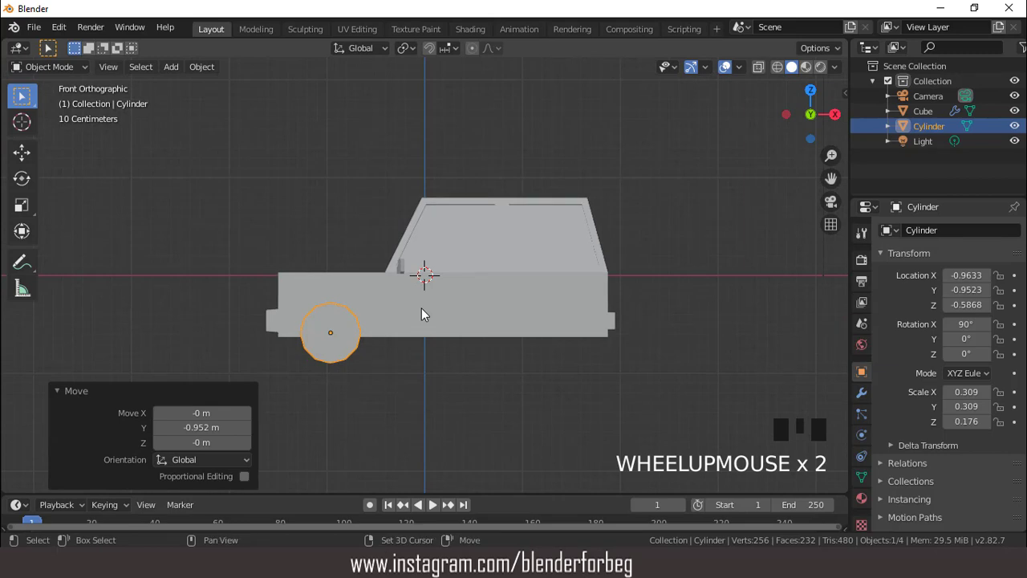
pyautogui.hotkey('shift', 'd')
pyautogui.press('x')
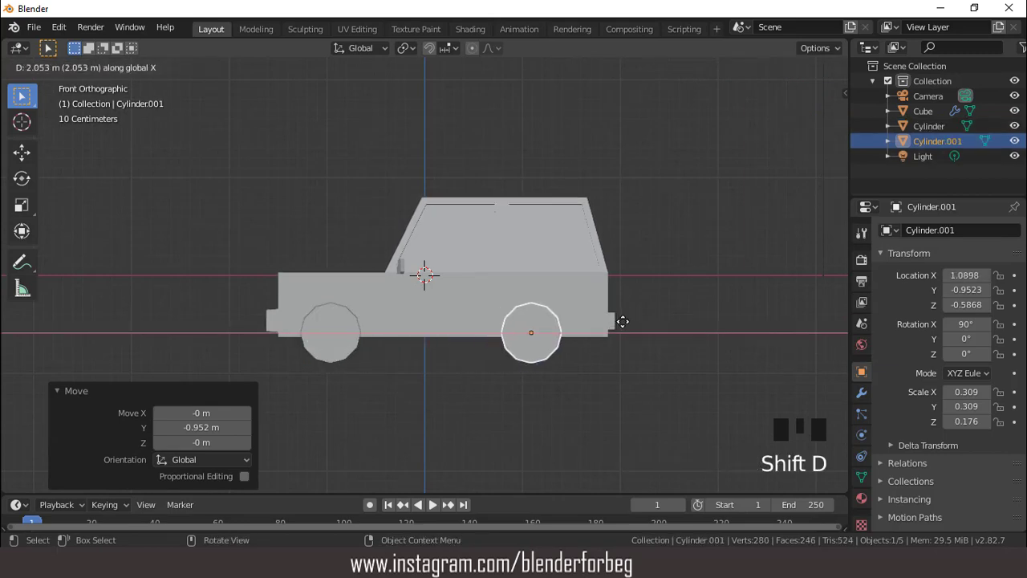
pyautogui.click(643, 321)
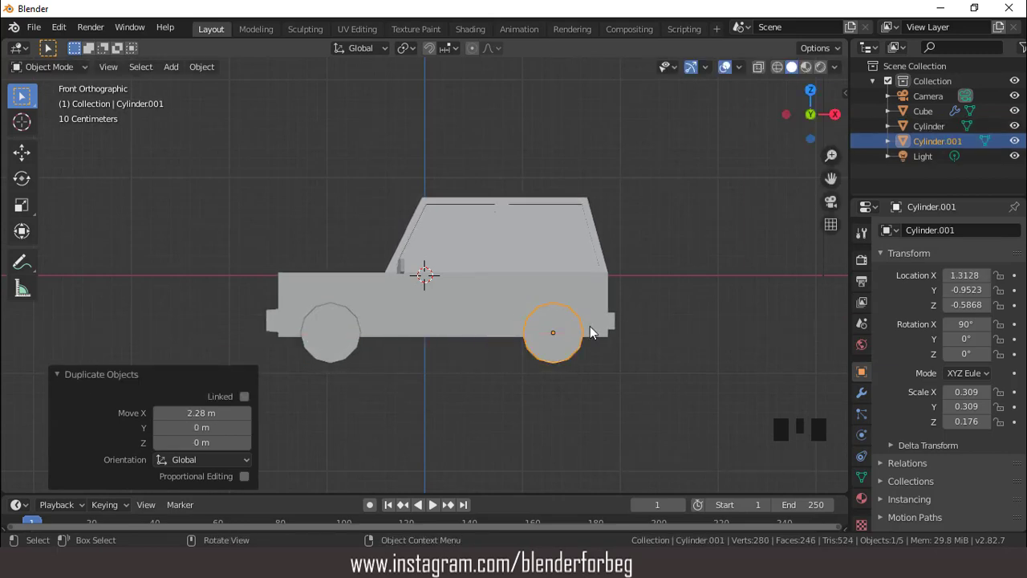
# - Join the front and rear wheels into one object and apply all its transforms
pyautogui.scroll(2, 578, 328)
pyautogui.moveTo(578, 328); pyautogui.dragTo(533, 342, button='middle')
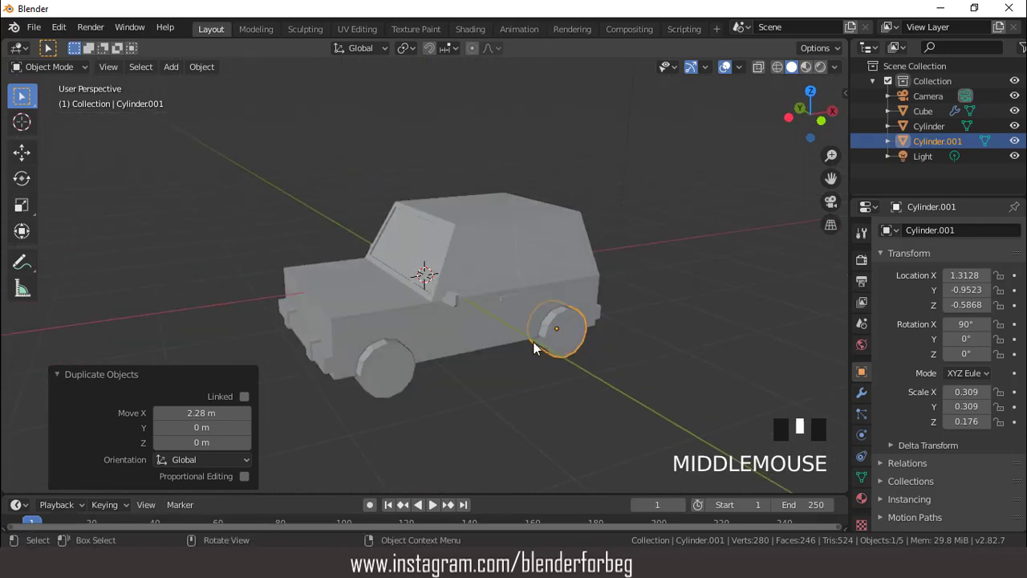
pyautogui.keyDown('shift'); pyautogui.click(383, 354); pyautogui.keyUp('shift')
pyautogui.hotkey('ctrl', 'j')
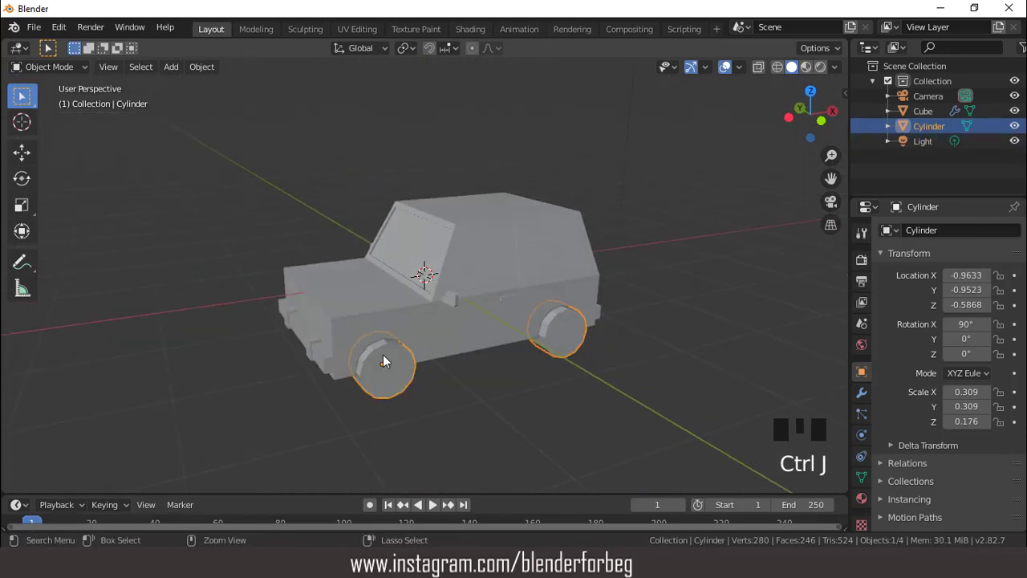
pyautogui.moveTo(405, 359); pyautogui.dragTo(518, 330, button='middle')
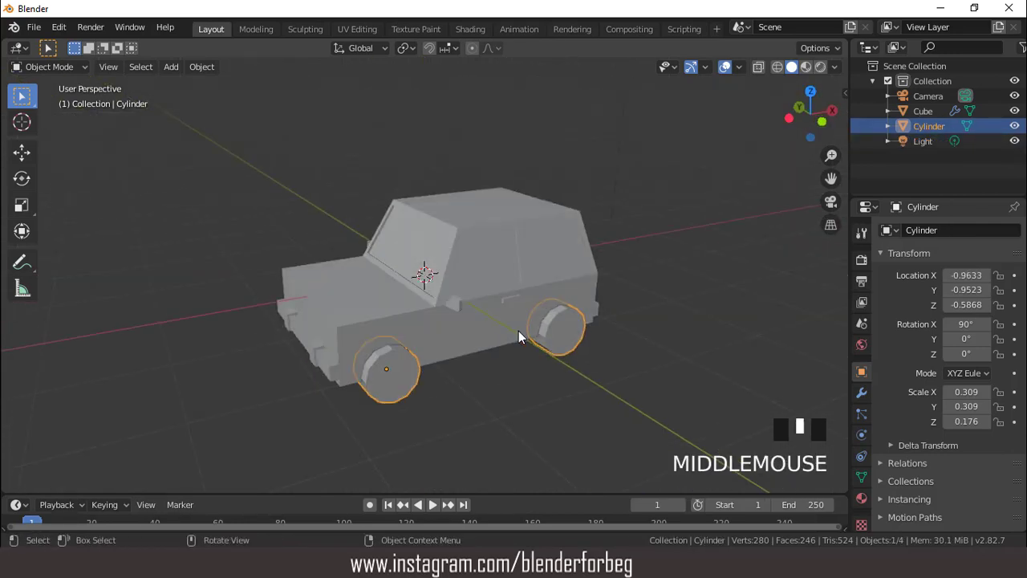
pyautogui.hotkey('ctrl', 'a')
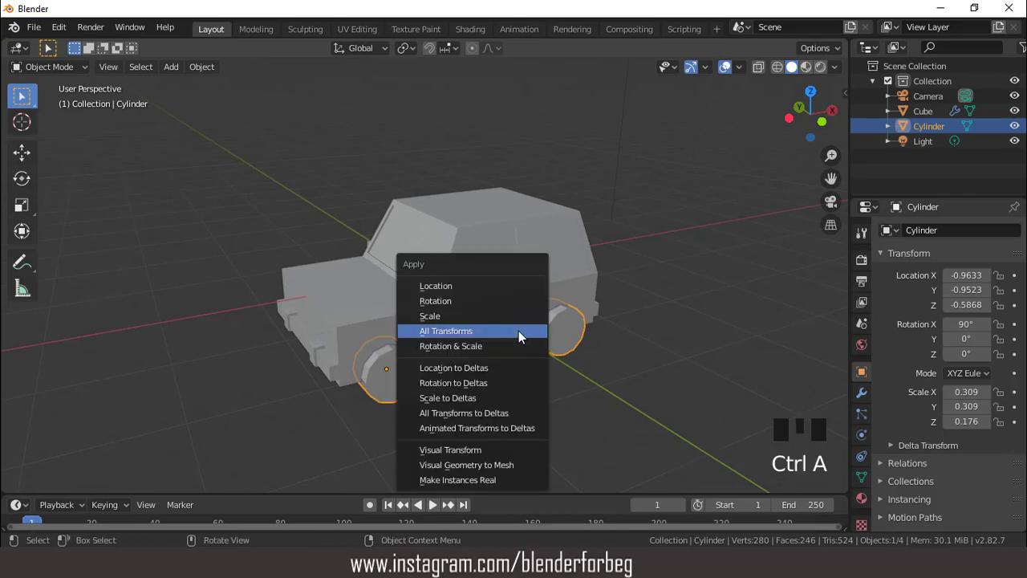
pyautogui.click(518, 331)
# - Add a Boolean modifier to the car body below its collapsed Mirror modifier
pyautogui.moveTo(495, 317); pyautogui.dragTo(452, 317, button='middle')
pyautogui.moveTo(457, 264); pyautogui.dragTo(539, 257, button='middle')
pyautogui.click(546, 251)
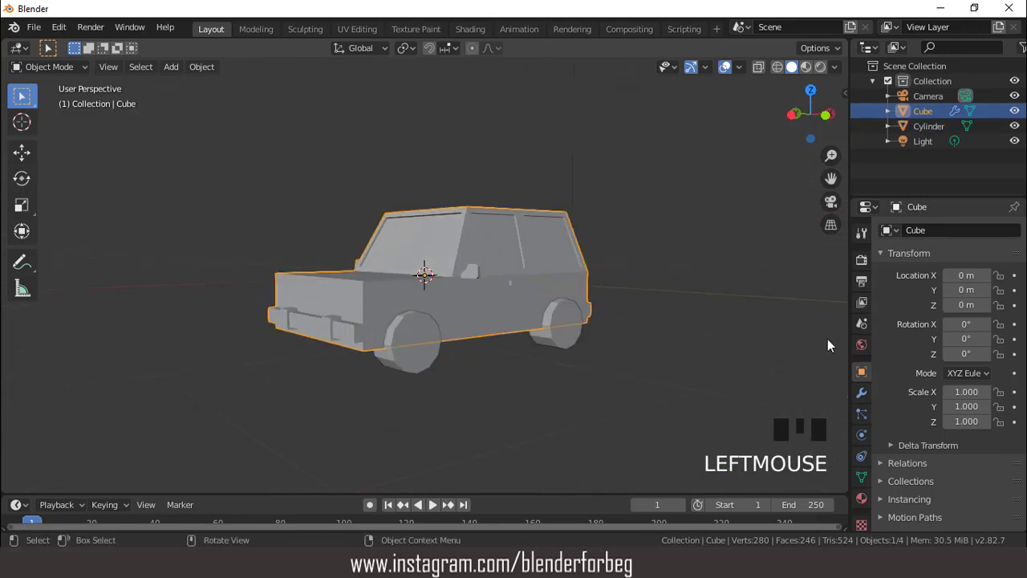
pyautogui.click(863, 392)
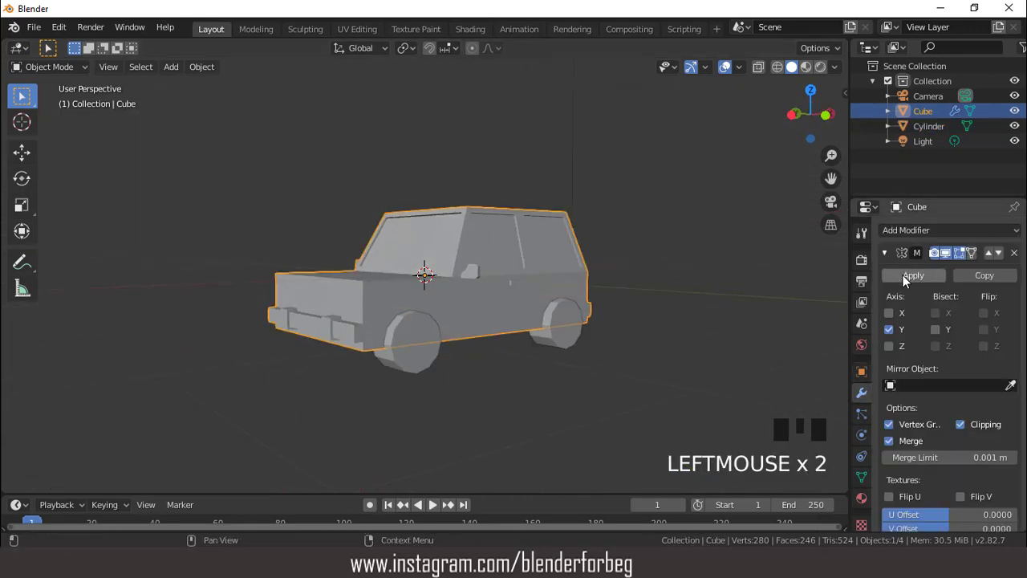
pyautogui.click(886, 252)
pyautogui.click(888, 230)
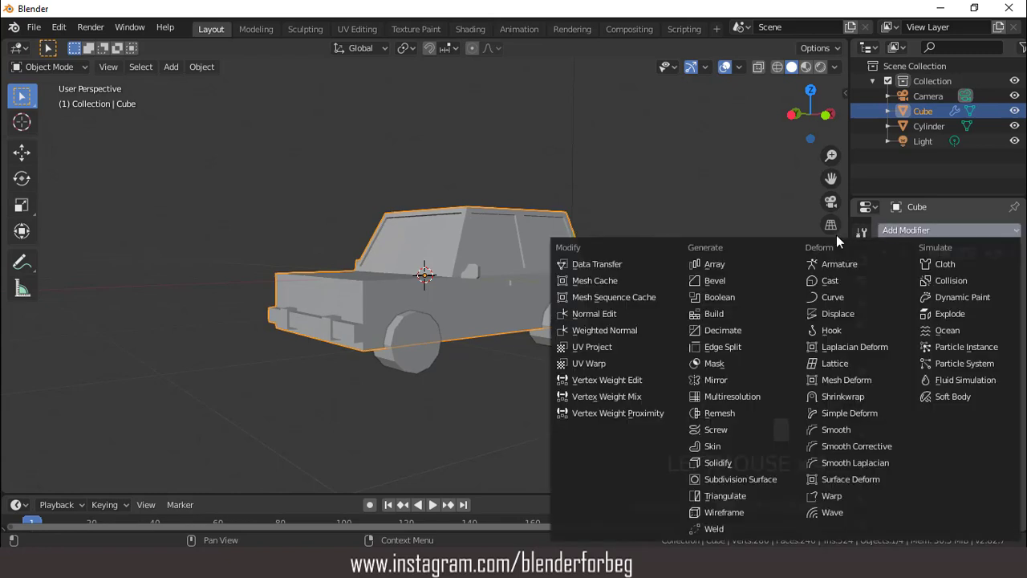
pyautogui.click(719, 297)
# - Choose the joined wheels as the Difference Boolean's object and apply the modifier to cut the wheel wells
pyautogui.moveTo(678, 281); pyautogui.dragTo(676, 298, button='middle')
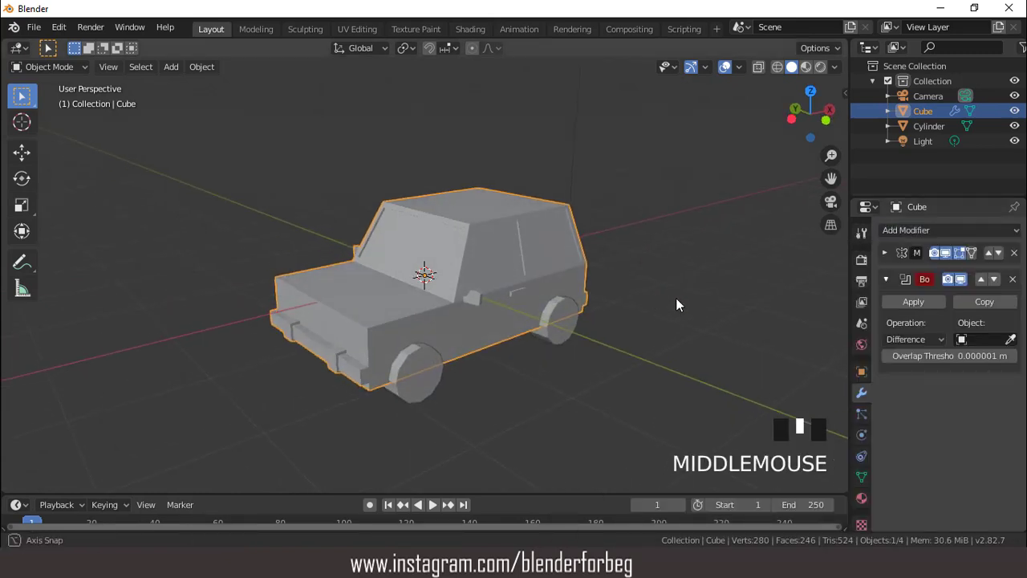
pyautogui.click(1011, 340)
pyautogui.click(563, 325)
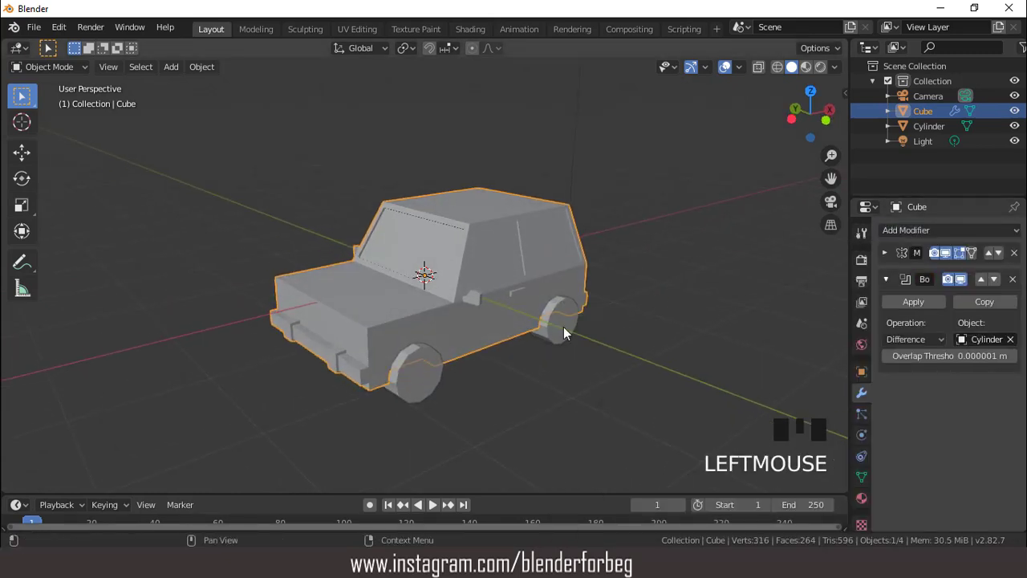
pyautogui.click(906, 304)
# - Hide the joined wheels to inspect the cut wheel wells in the body, and show the wheels again
pyautogui.moveTo(820, 304); pyautogui.dragTo(576, 320, button='middle')
pyautogui.click(572, 324)
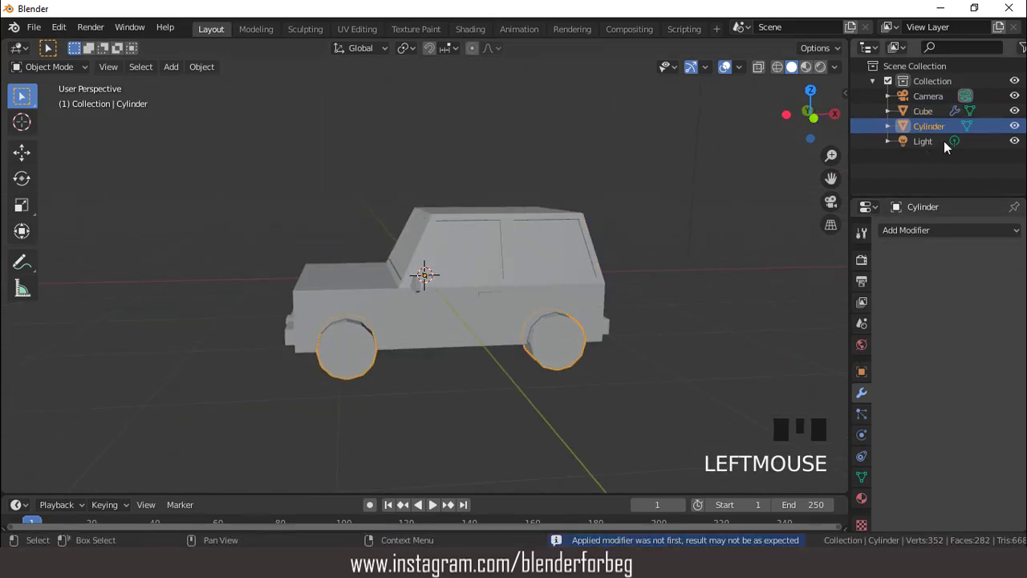
pyautogui.click(1014, 126)
pyautogui.moveTo(666, 228); pyautogui.dragTo(764, 195, button='middle')
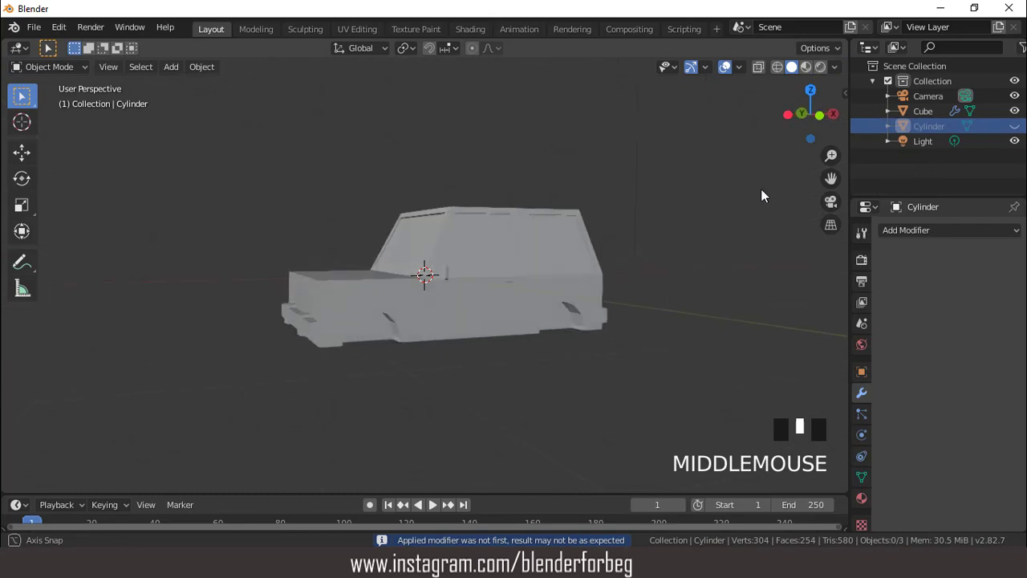
pyautogui.click(1015, 126)
pyautogui.moveTo(749, 257); pyautogui.dragTo(577, 321, button='middle')
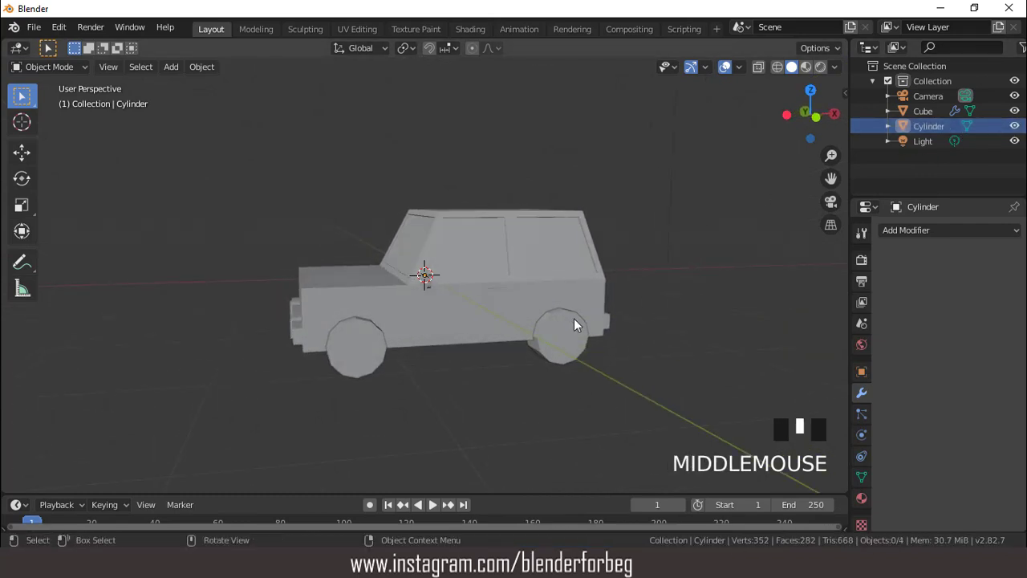
# - Scale both wheels' meshes to about 0.897 in Edit Mode, each around its own centre using Individual Origins
pyautogui.click(576, 321)
pyautogui.press('Tab')
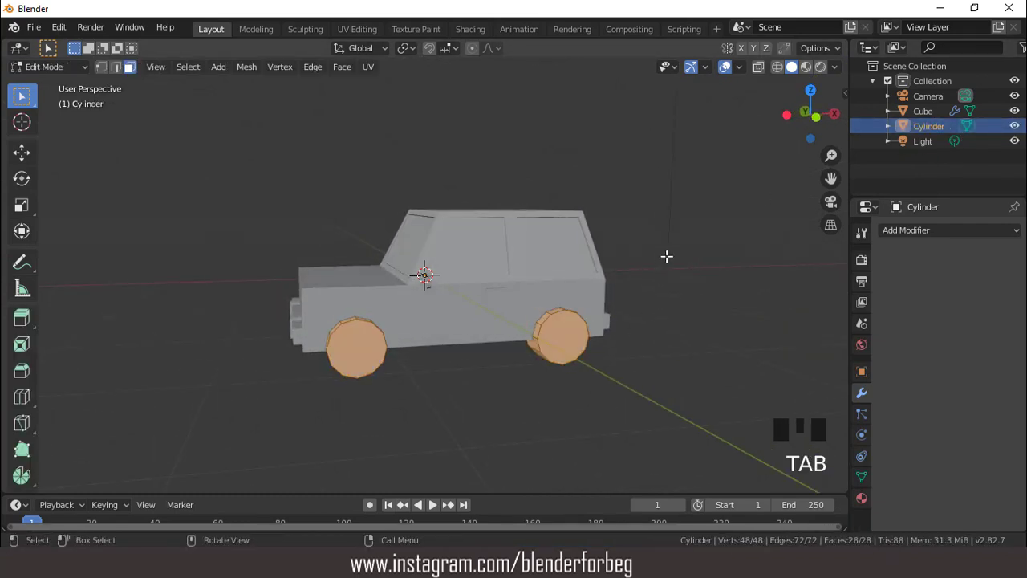
pyautogui.moveTo(665, 257); pyautogui.dragTo(651, 256, button='middle')
pyautogui.press('KP_1')
pyautogui.scroll(1, 631, 232)
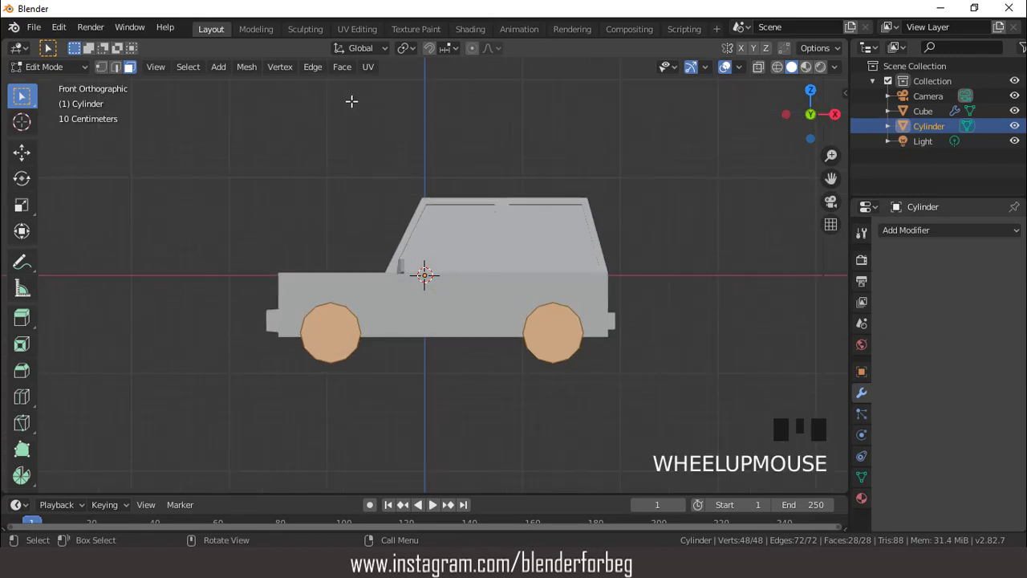
pyautogui.click(407, 48)
pyautogui.click(438, 98)
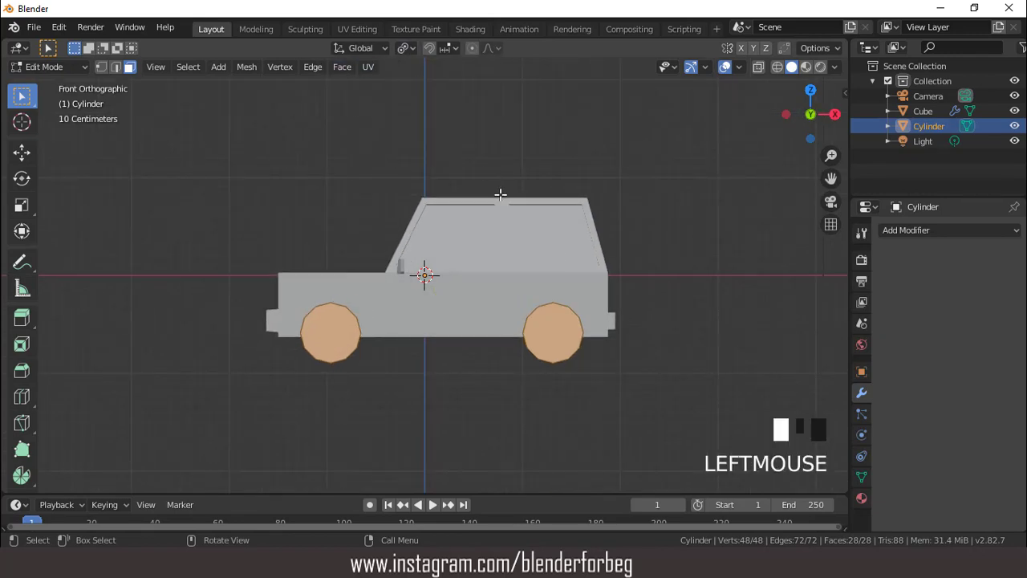
pyautogui.press('s')
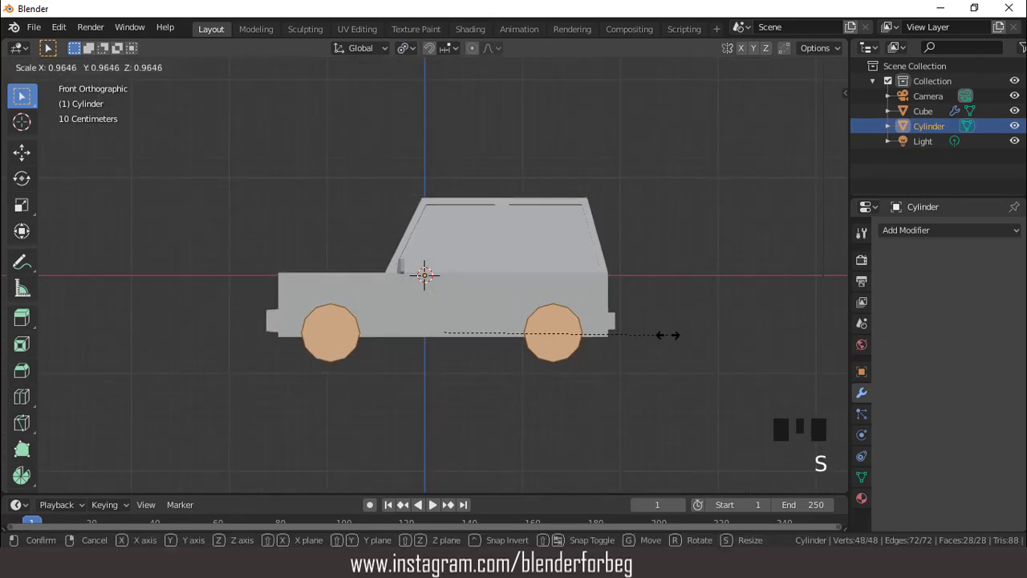
pyautogui.click(653, 331)
# - Scale both wheels down slightly further, by a factor of about 0.98, in front view
pyautogui.moveTo(492, 264); pyautogui.dragTo(525, 267, button='middle')
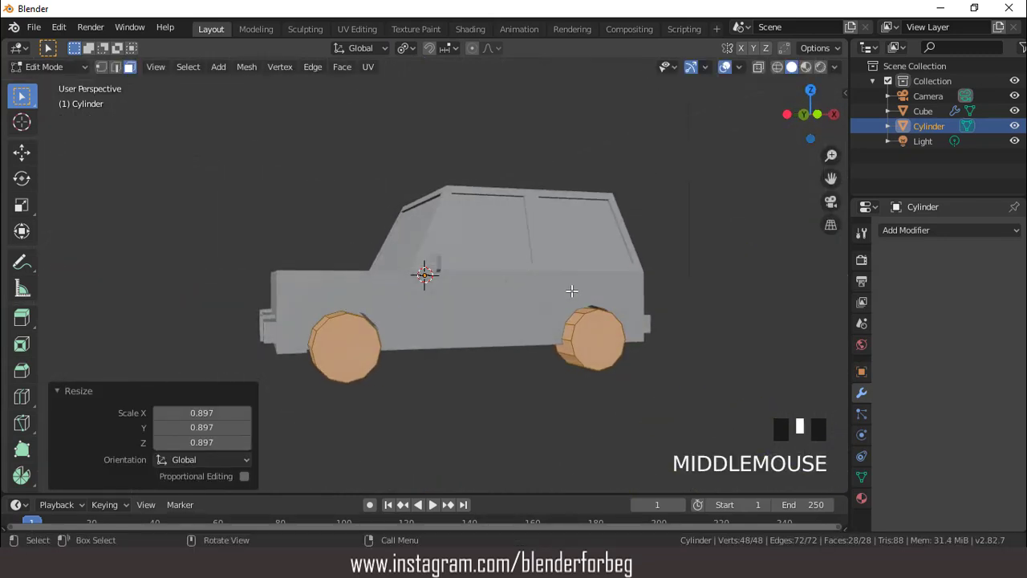
pyautogui.press('KP_1')
pyautogui.press('s')
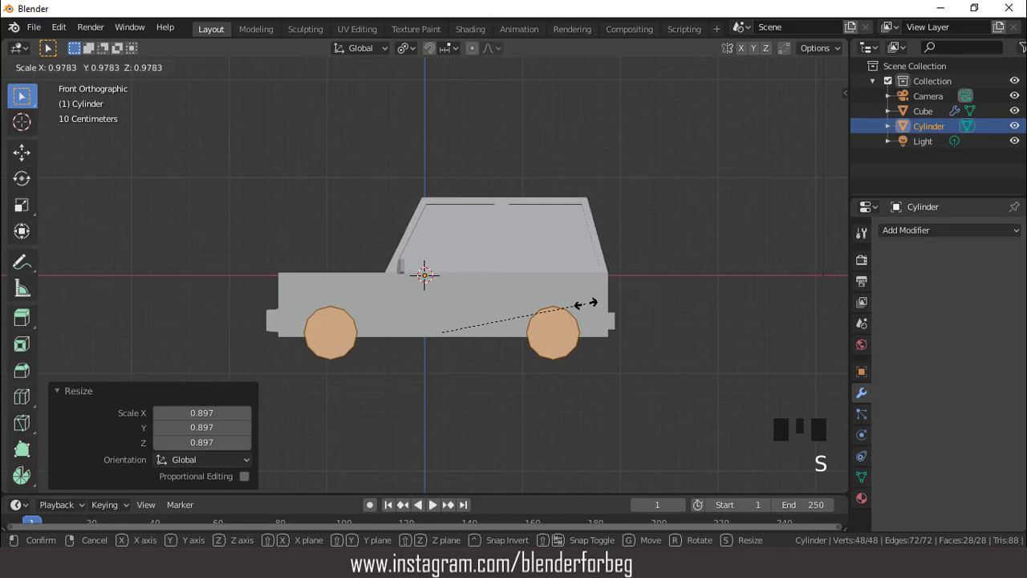
pyautogui.click(592, 303)
# - Inset the outer faces of both wheels by about 0.061 m and extrude them inward about 0.07 m
pyautogui.moveTo(592, 303); pyautogui.dragTo(401, 360, button='middle')
pyautogui.click(373, 366)
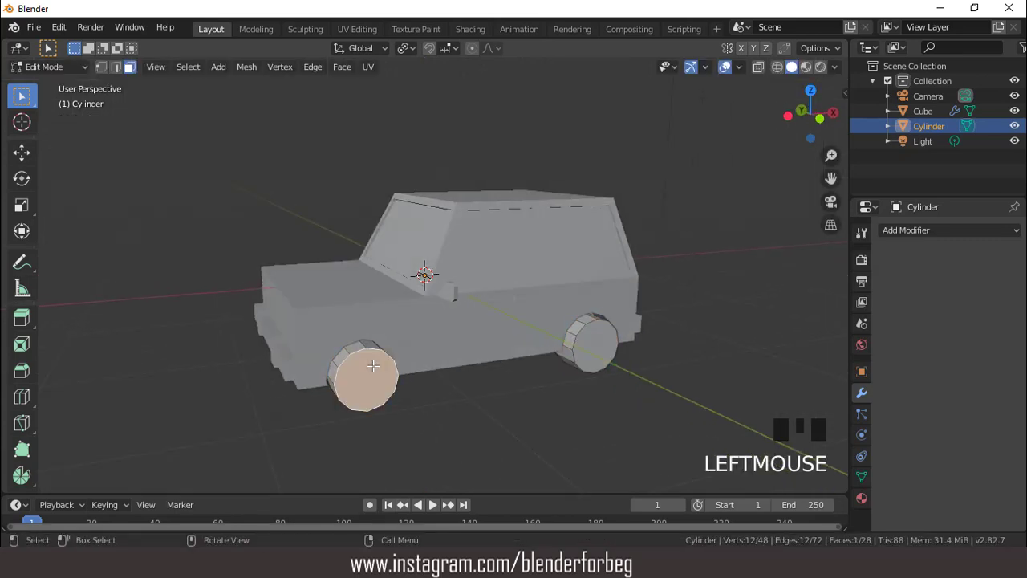
pyautogui.keyDown('shift'); pyautogui.click(590, 344); pyautogui.keyUp('shift')
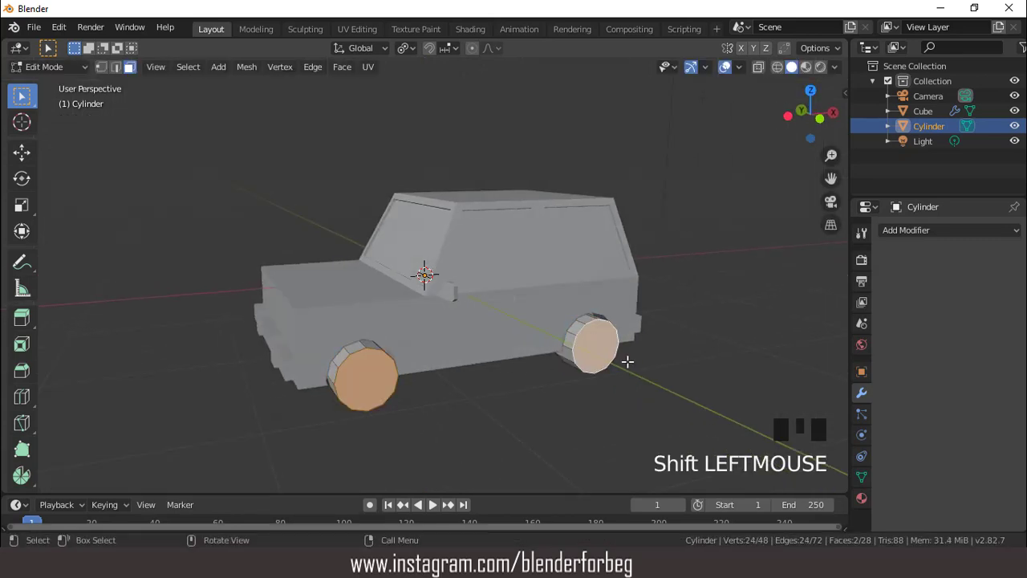
pyautogui.press('i')
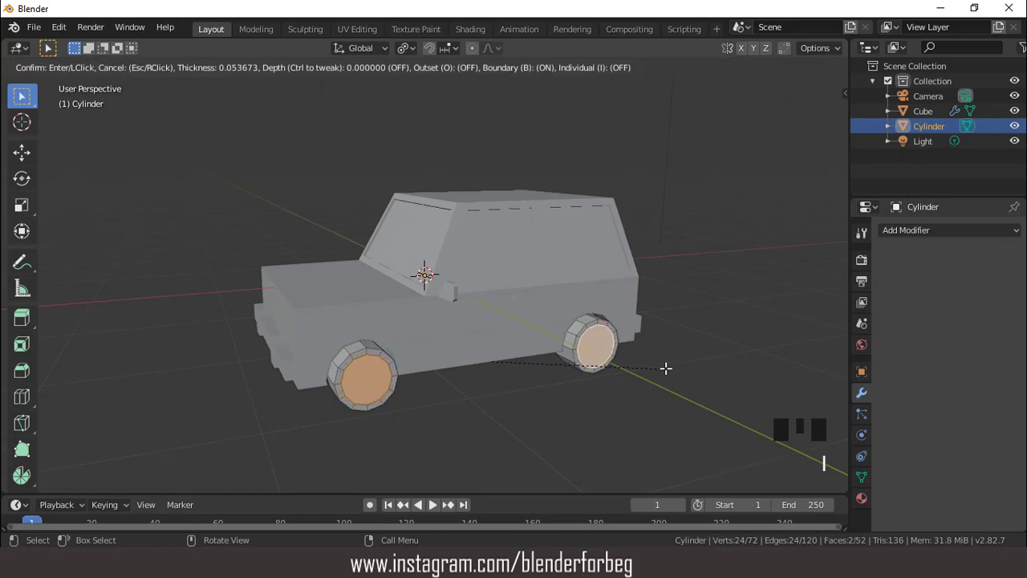
pyautogui.click(666, 368)
pyautogui.moveTo(545, 351); pyautogui.dragTo(529, 342, button='middle')
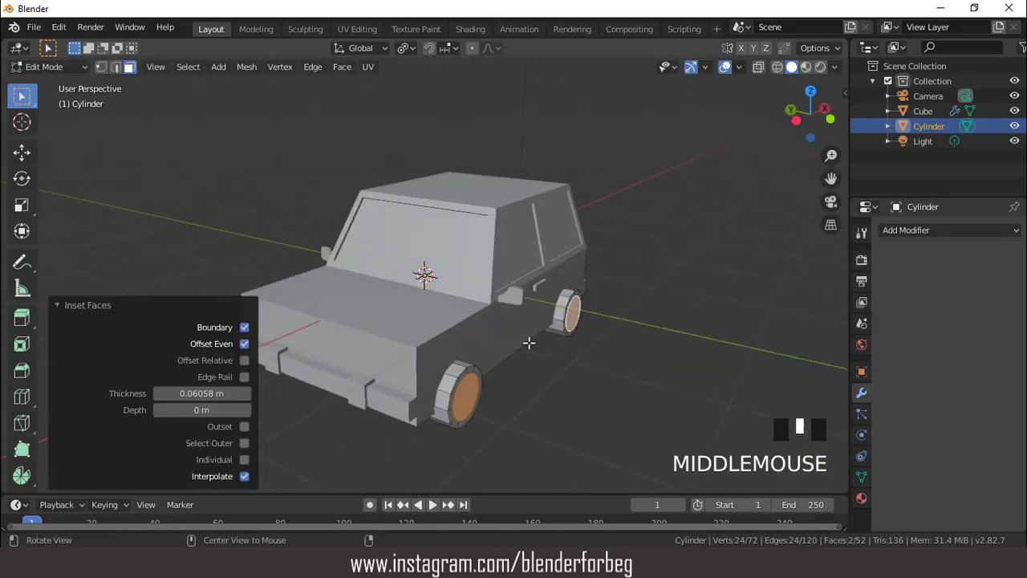
pyautogui.press('e')
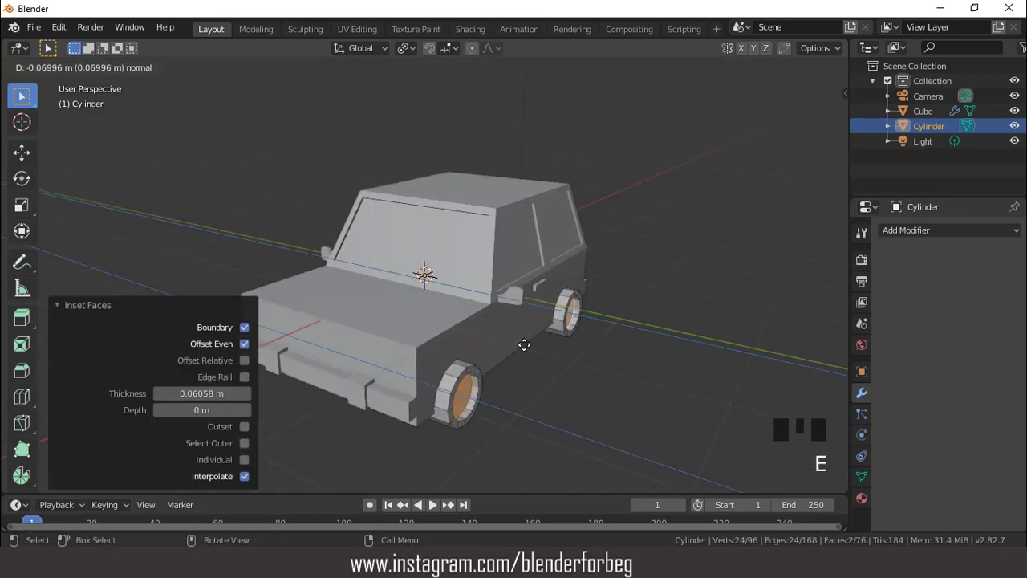
pyautogui.click(524, 345)
# - Inset the recessed faces of both wheels by about 0.094 m
pyautogui.moveTo(538, 335); pyautogui.dragTo(487, 329, button='middle')
pyautogui.press('i')
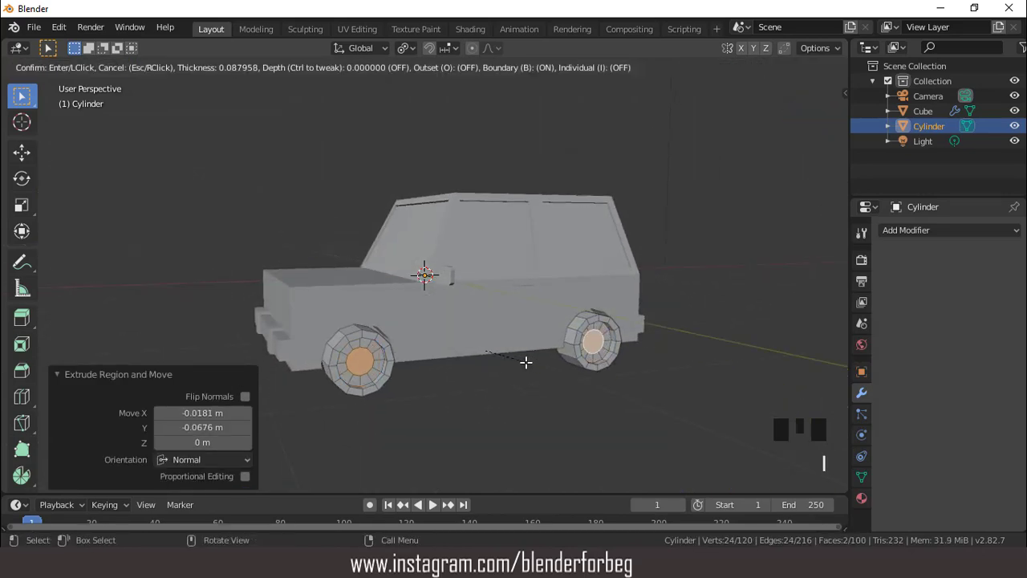
pyautogui.click(526, 362)
# - Extrude the inner wheel faces outward about 0.07 m and scale them to 0.679 to form tapered hubs
pyautogui.moveTo(420, 316); pyautogui.dragTo(460, 341, button='middle')
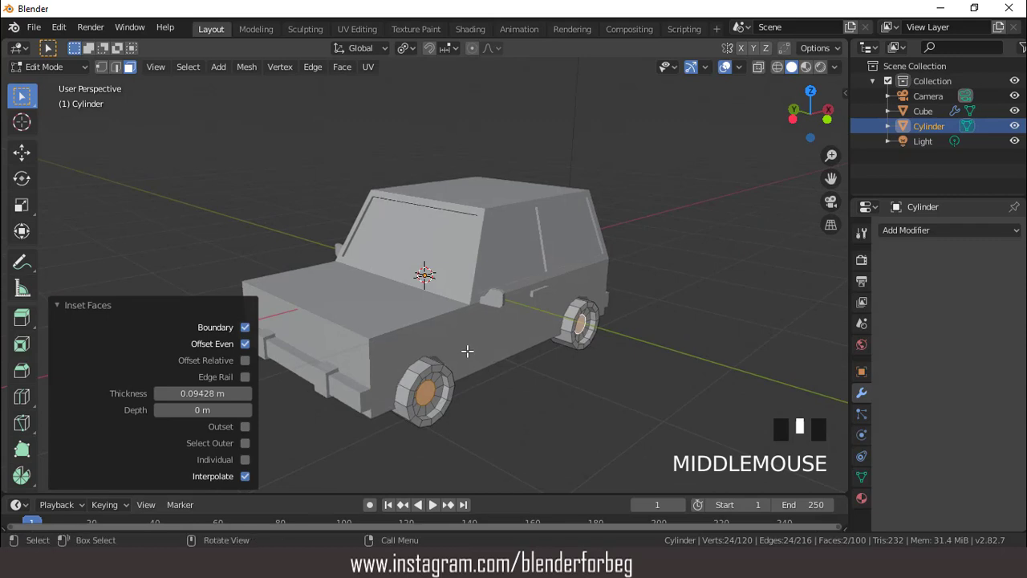
pyautogui.press('e')
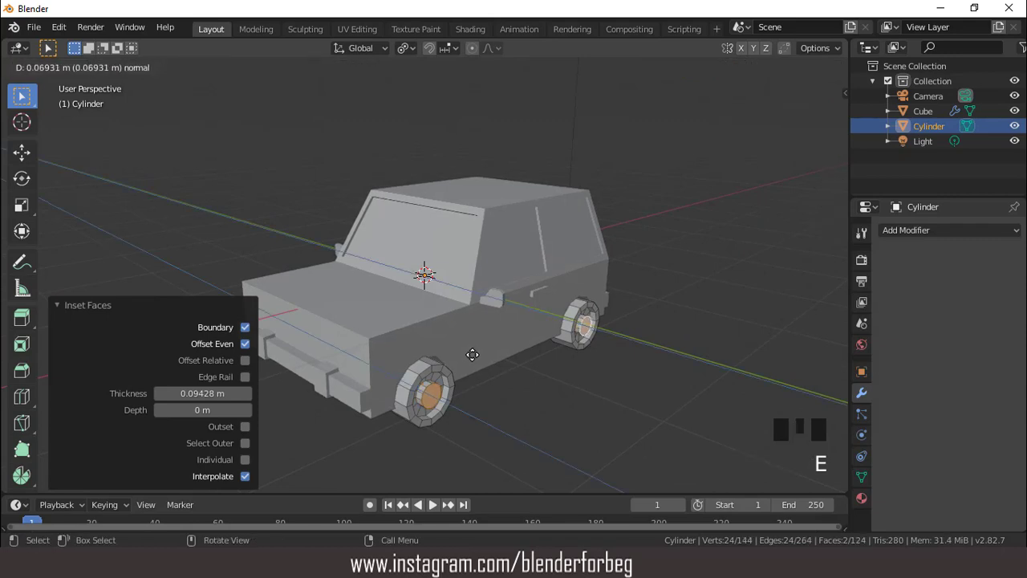
pyautogui.click(473, 355)
pyautogui.press('s')
pyautogui.click(507, 393)
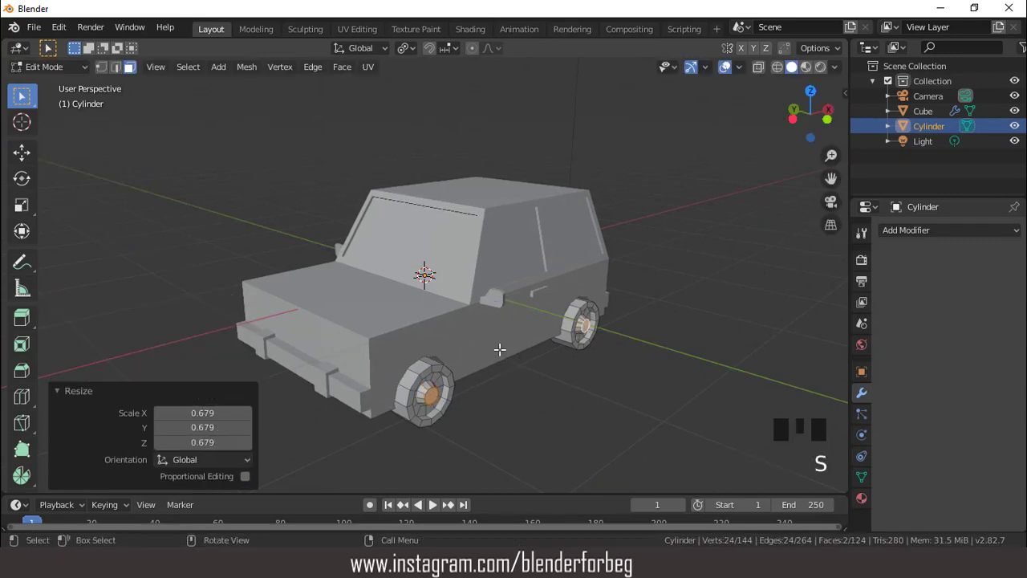
pyautogui.scroll(-3, 454, 350)
pyautogui.moveTo(454, 351); pyautogui.dragTo(429, 342, button='middle')
pyautogui.press('Tab')
# - Move the wheels object about 0.028 m along Y toward the car body in top view
pyautogui.scroll(2, 463, 347)
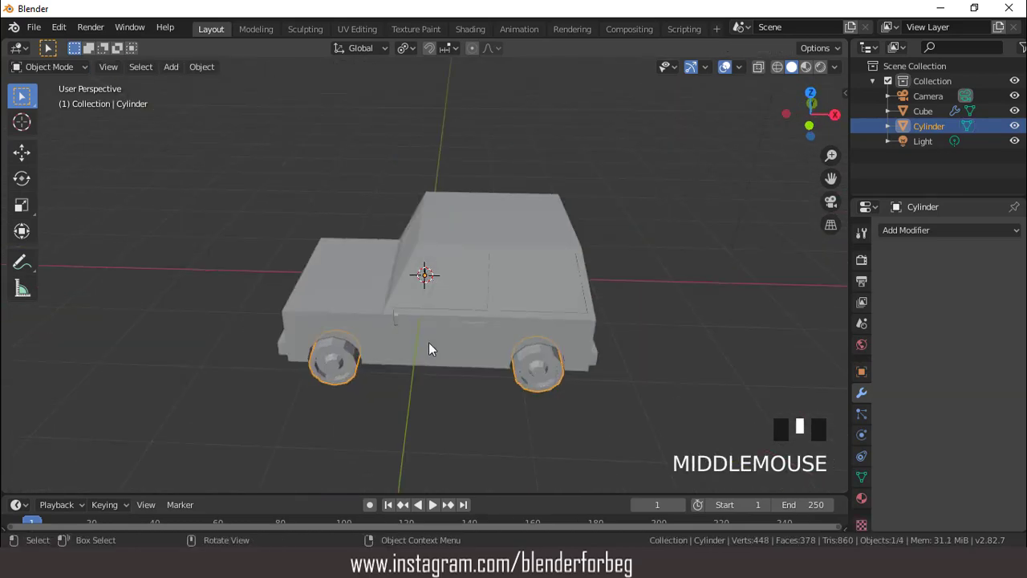
pyautogui.press('KP_7')
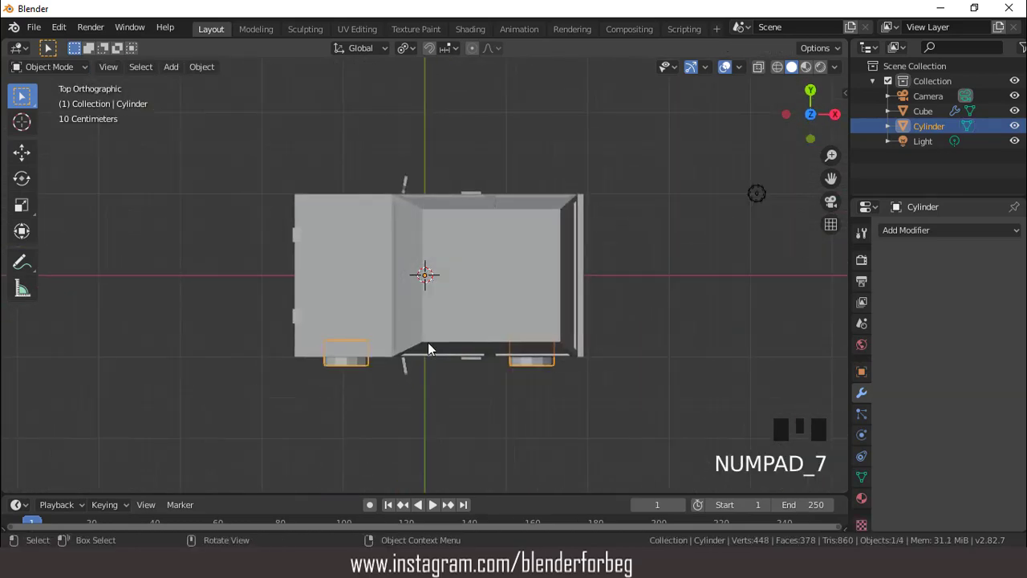
pyautogui.press('g')
pyautogui.press('y')
pyautogui.click(428, 341)
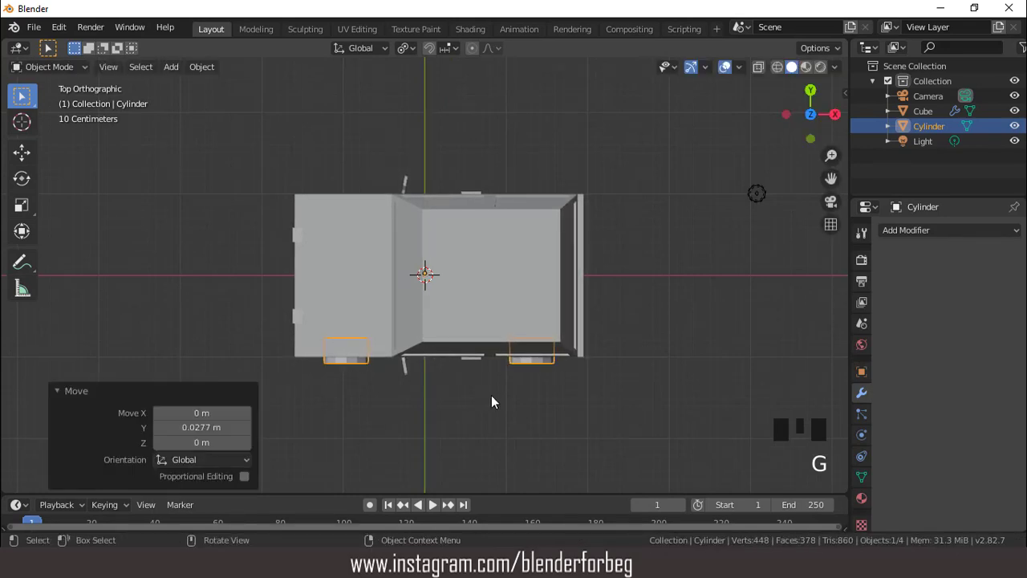
# - Add a Mirror modifier to the wheels and mirror across Y only instead of X
pyautogui.moveTo(490, 358); pyautogui.dragTo(561, 278, button='middle')
pyautogui.scroll(3, 546, 272)
pyautogui.scroll(-3, 546, 273)
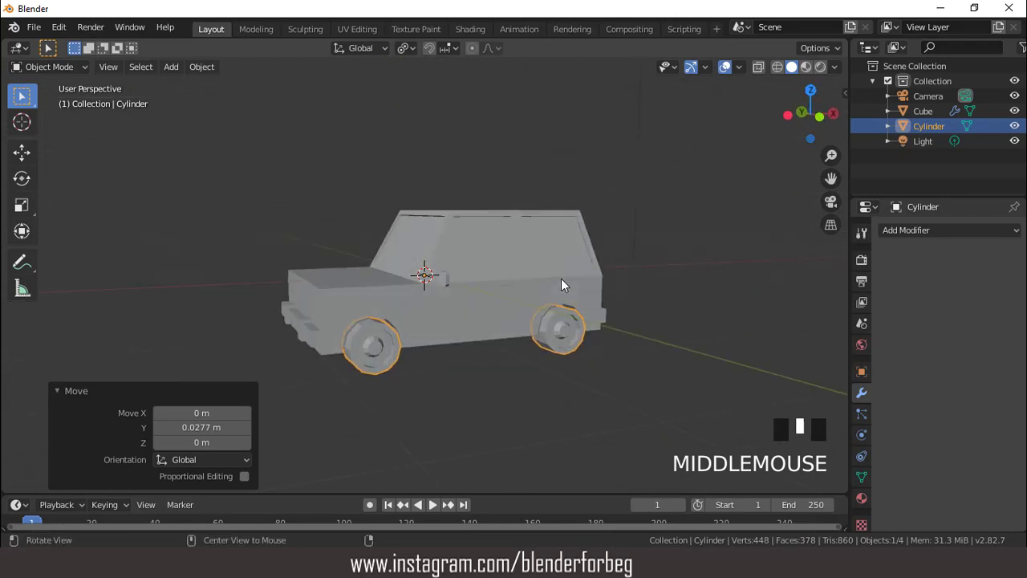
pyautogui.scroll(-3, 561, 279)
pyautogui.click(897, 230)
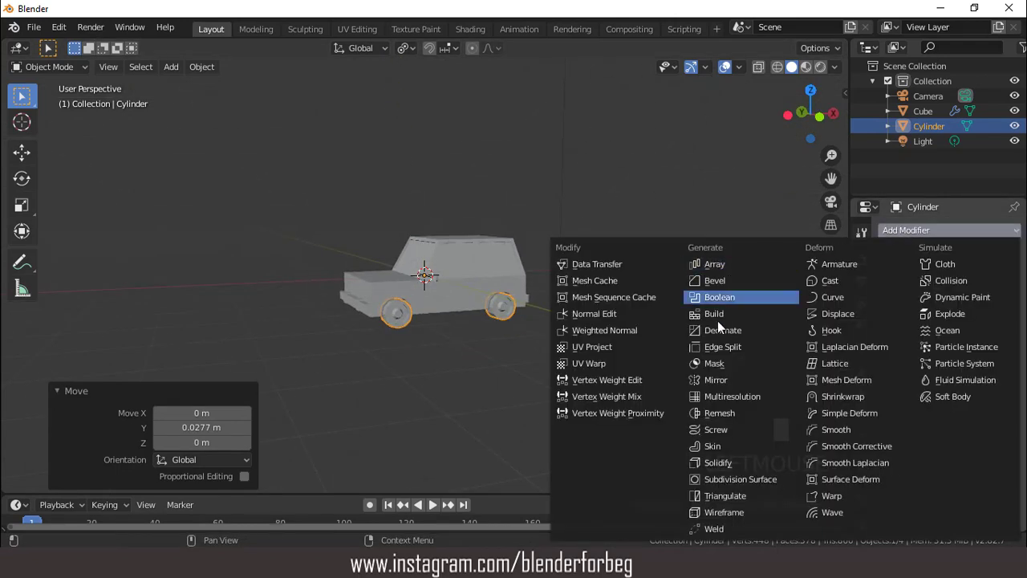
pyautogui.click(716, 380)
pyautogui.moveTo(695, 367); pyautogui.dragTo(567, 312, button='middle')
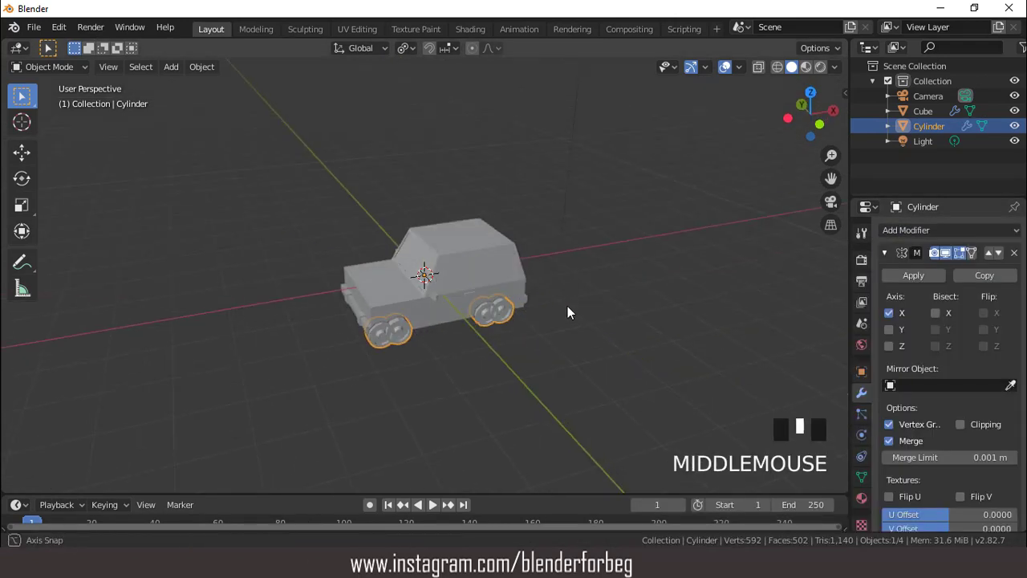
pyautogui.click(889, 313)
pyautogui.click(889, 329)
# - Add a cylinder mesh with 8 vertices at the scene origin, working in front view
pyautogui.moveTo(707, 265); pyautogui.dragTo(411, 223, button='middle')
pyautogui.scroll(6, 498, 258)
pyautogui.scroll(-6, 497, 263)
pyautogui.press('KP_1')
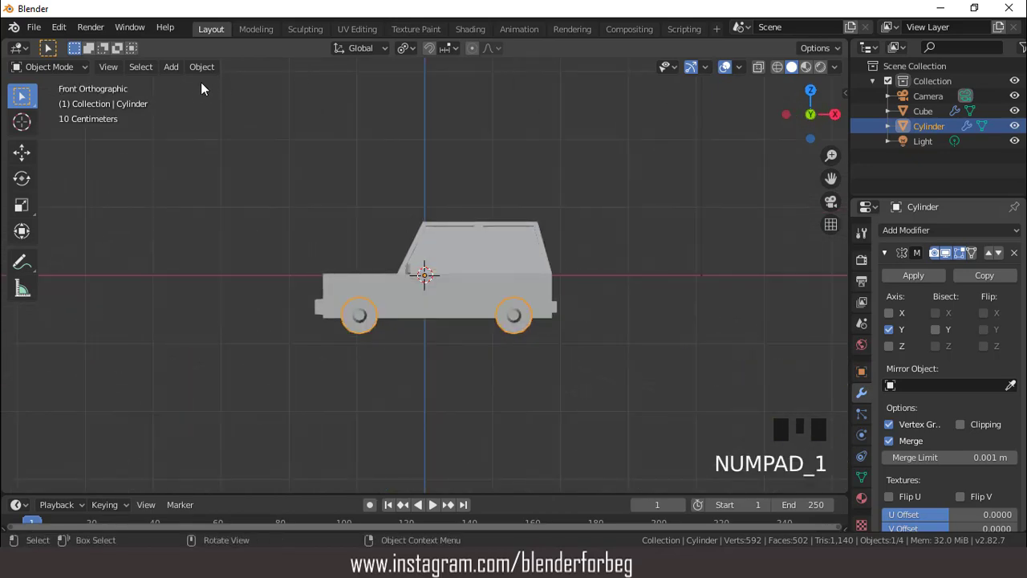
pyautogui.click(172, 67)
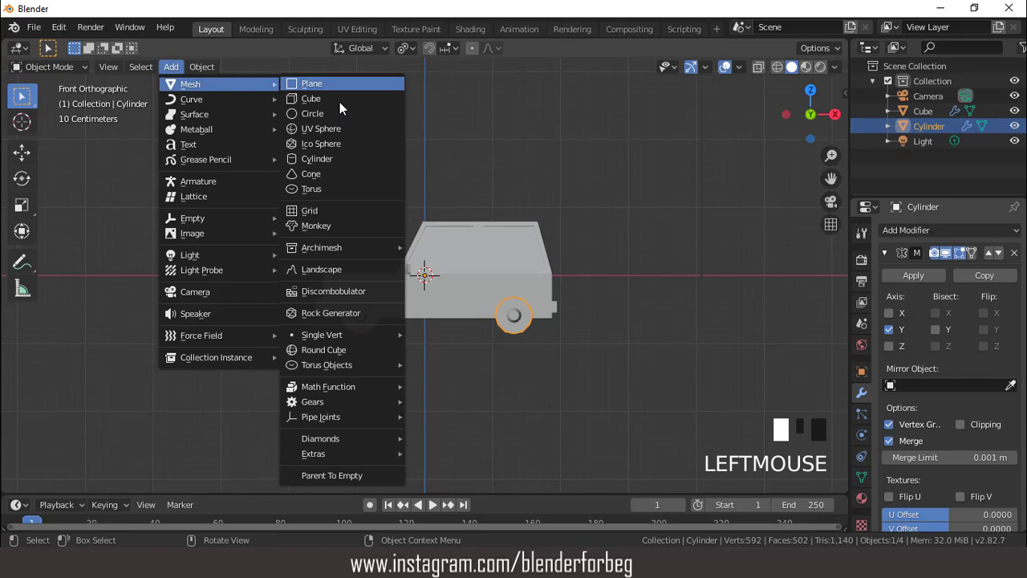
pyautogui.click(329, 158)
pyautogui.click(203, 300)
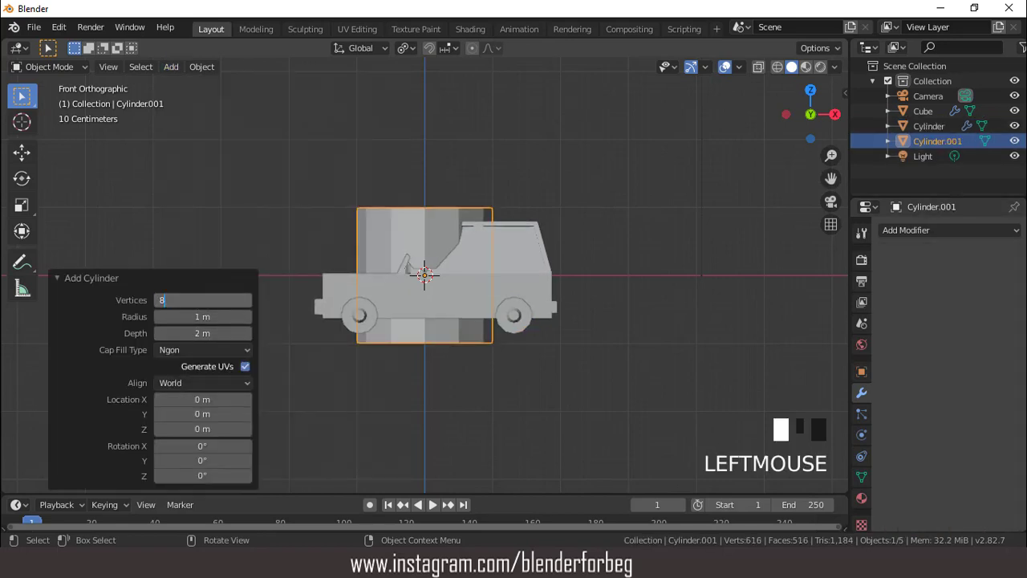
pyautogui.press('Return')
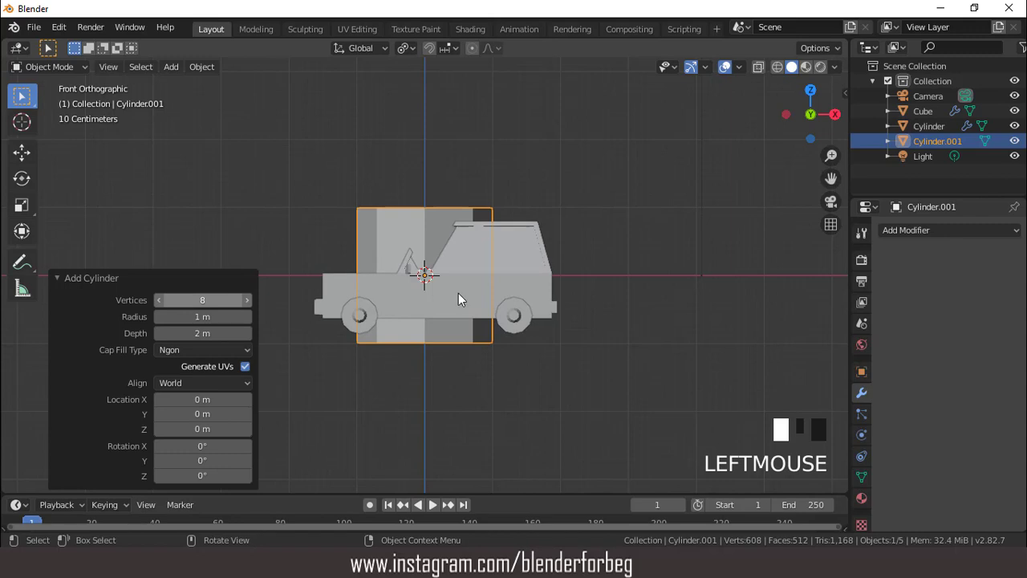
# - Set the new cylinder's Y rotation to 90° and scale it down to about 0.135
pyautogui.click(861, 372)
pyautogui.doubleClick(978, 343)
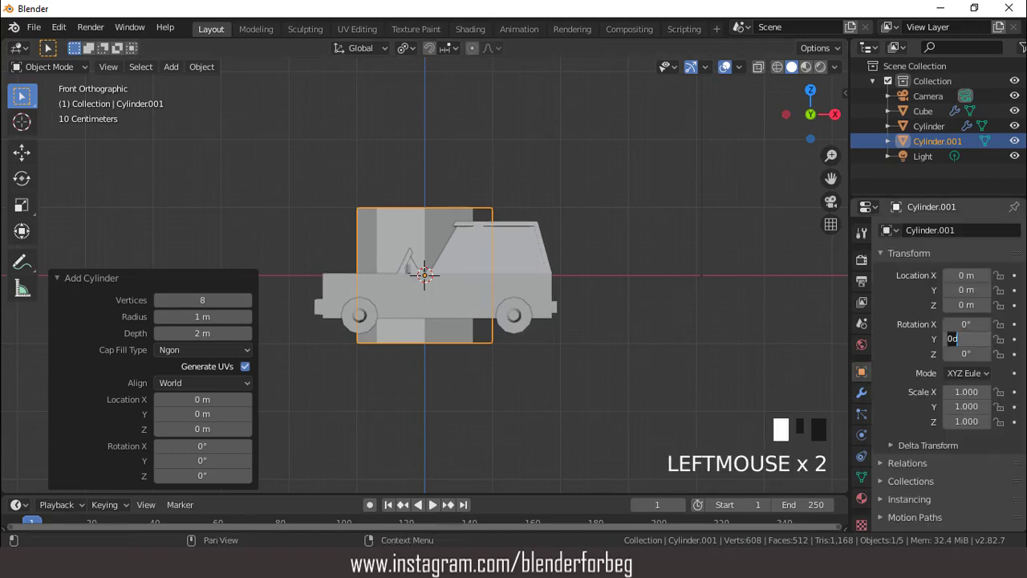
pyautogui.write('90')
pyautogui.press('Return')
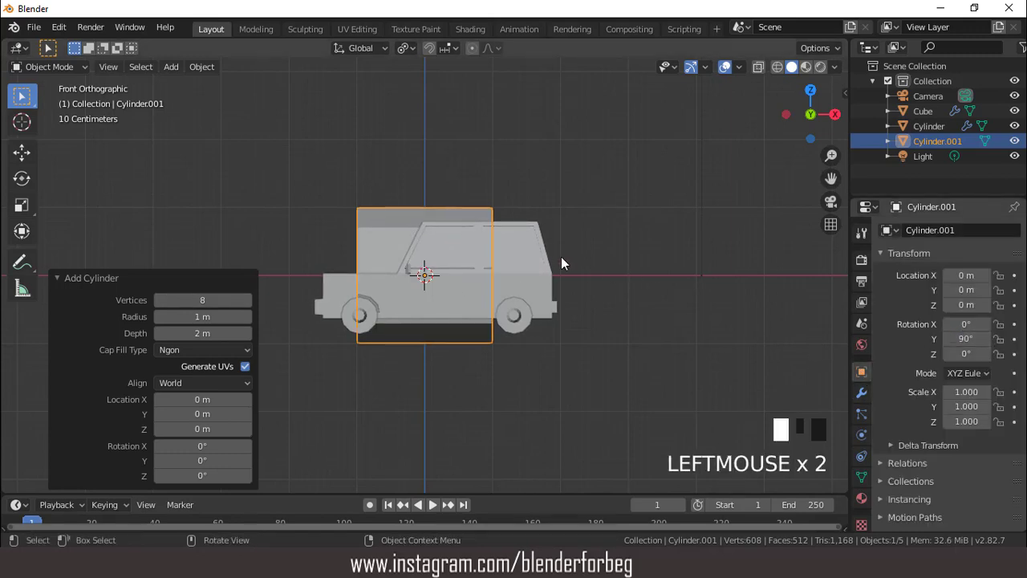
pyautogui.press('s')
pyautogui.click(454, 287)
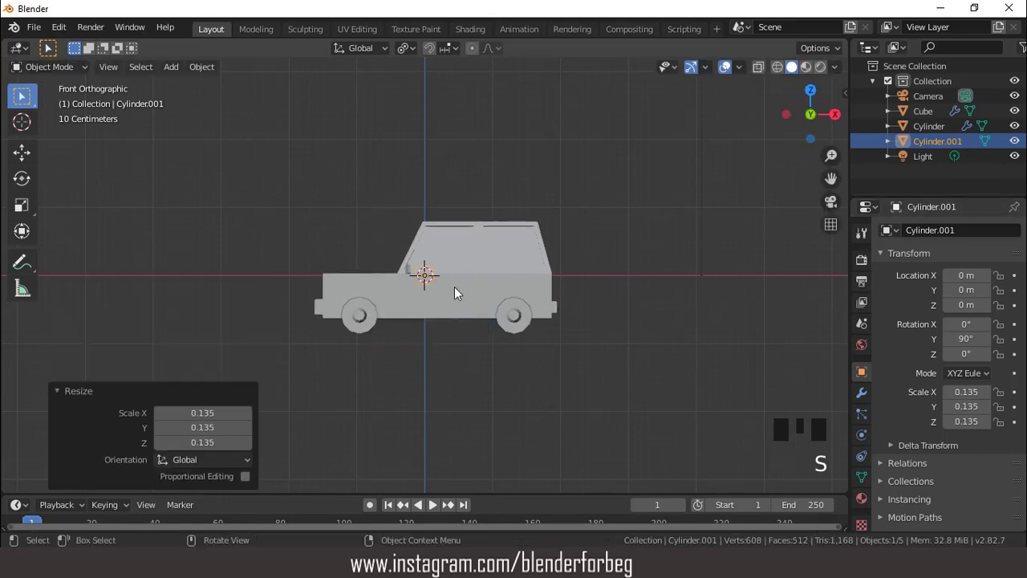
# - Move the cylinder about -1.46 m along X to the hood's front and about -0.133 m along Z
pyautogui.press('g')
pyautogui.press('x')
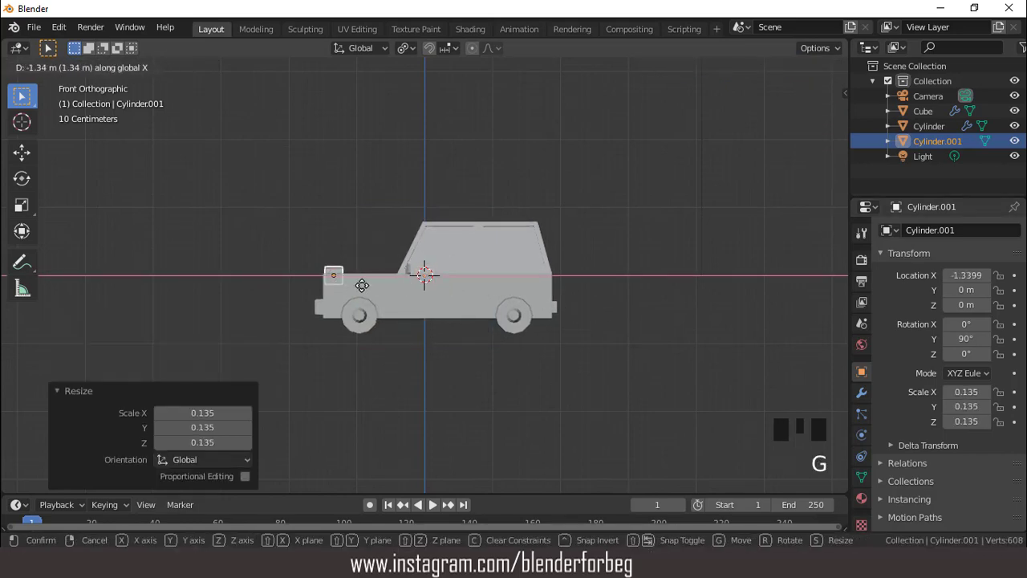
pyautogui.click(355, 285)
pyautogui.press('g')
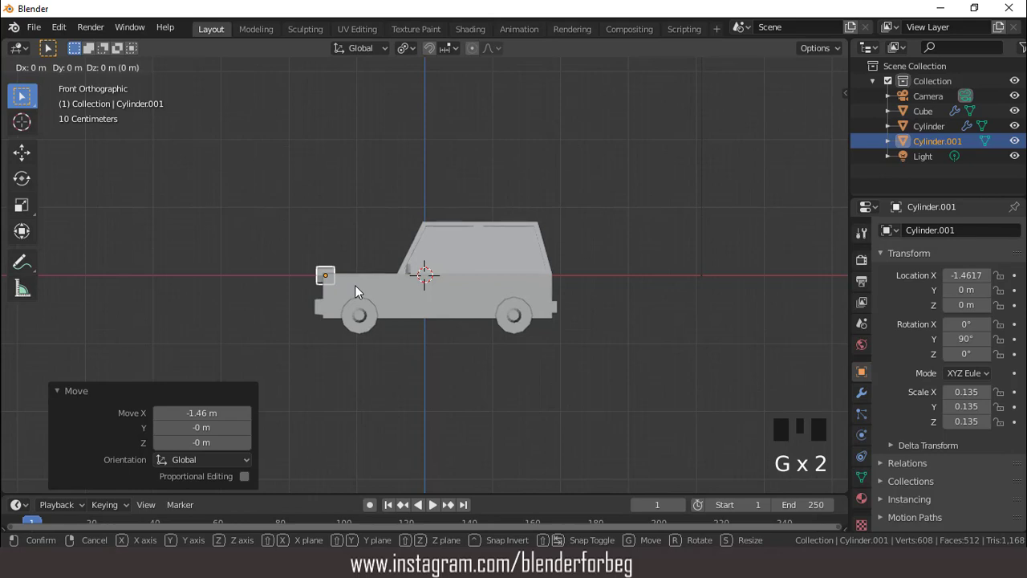
pyautogui.press('z')
pyautogui.click(356, 294)
# - Scale the small front cylinder down by a factor of about 0.678
pyautogui.press('s')
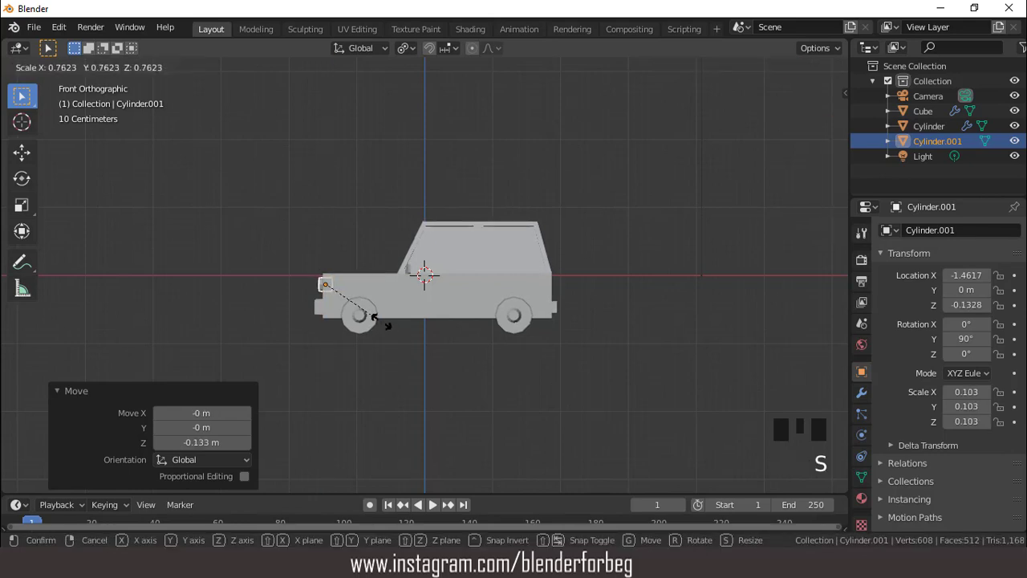
pyautogui.click(370, 313)
pyautogui.moveTo(365, 282); pyautogui.dragTo(482, 286, button='middle')
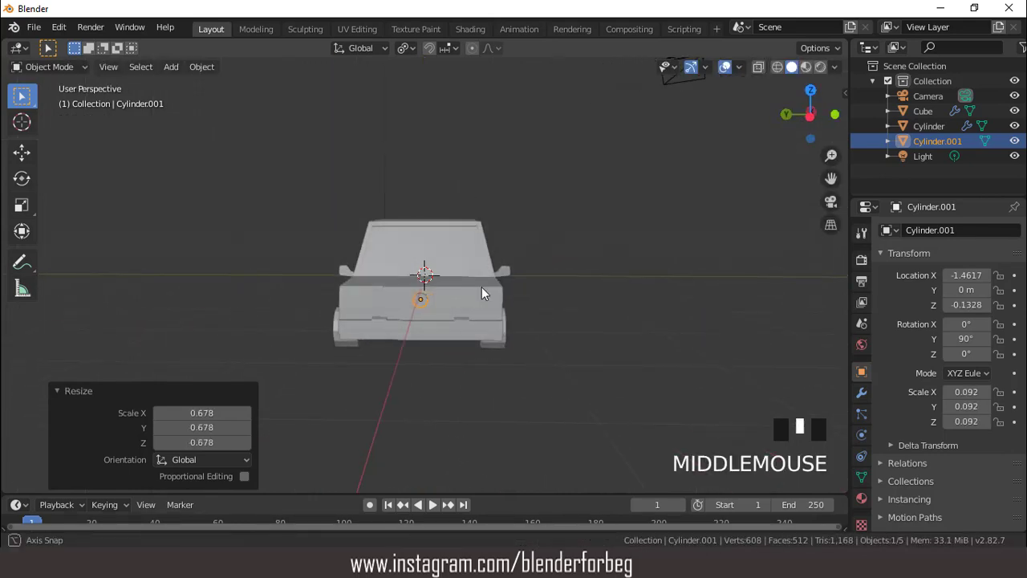
# - Scale the front cylinder up by a factor of about 1.263 and move it about -0.68 m along Y
pyautogui.scroll(2, 479, 284)
pyautogui.press('s')
pyautogui.click(528, 306)
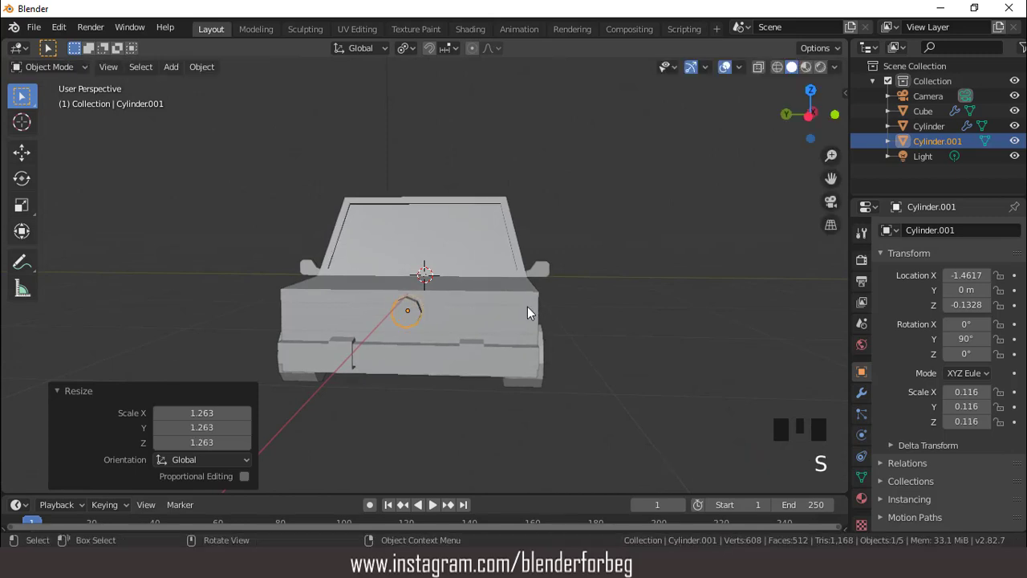
pyautogui.press('g')
pyautogui.press('y')
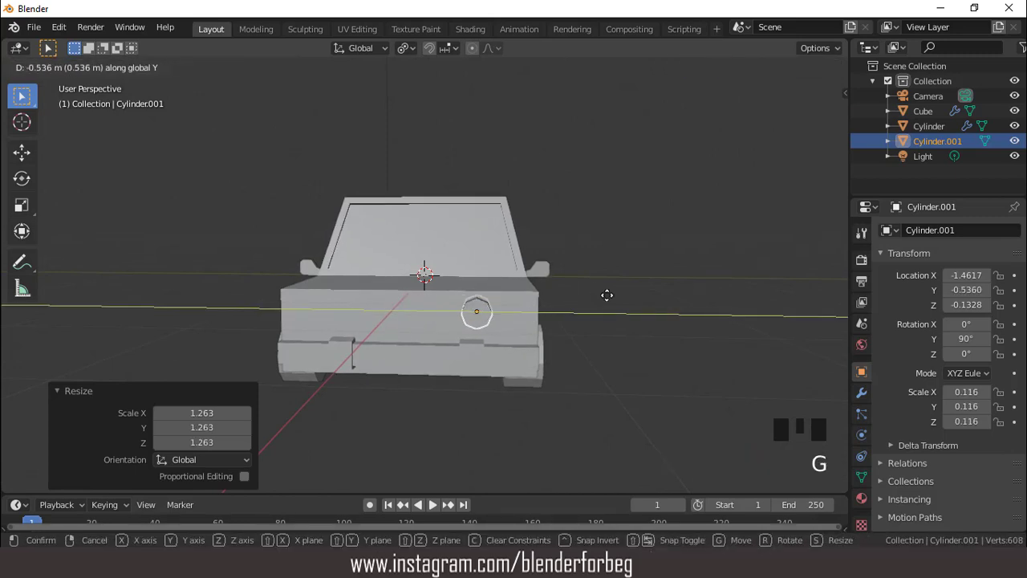
pyautogui.click(576, 311)
# - Enlarge the headlight cylinder by a factor of about 1.186 and move it about 0.03 m along X into the car's front
pyautogui.scroll(2, 575, 313)
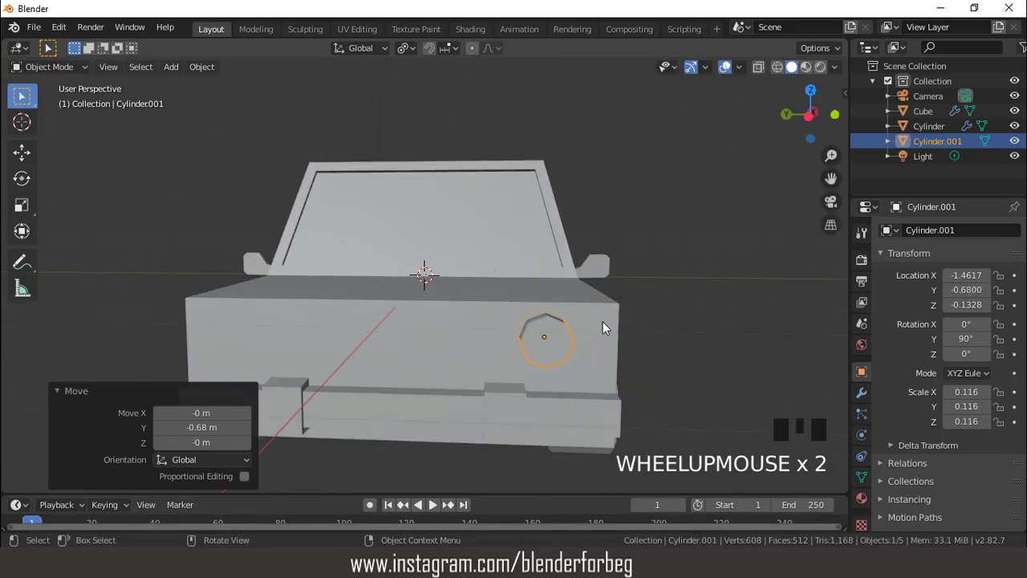
pyautogui.press('s')
pyautogui.click(604, 320)
pyautogui.scroll(-2, 606, 317)
pyautogui.moveTo(605, 318); pyautogui.dragTo(459, 302, button='middle')
pyautogui.scroll(2, 459, 302)
pyautogui.press('g')
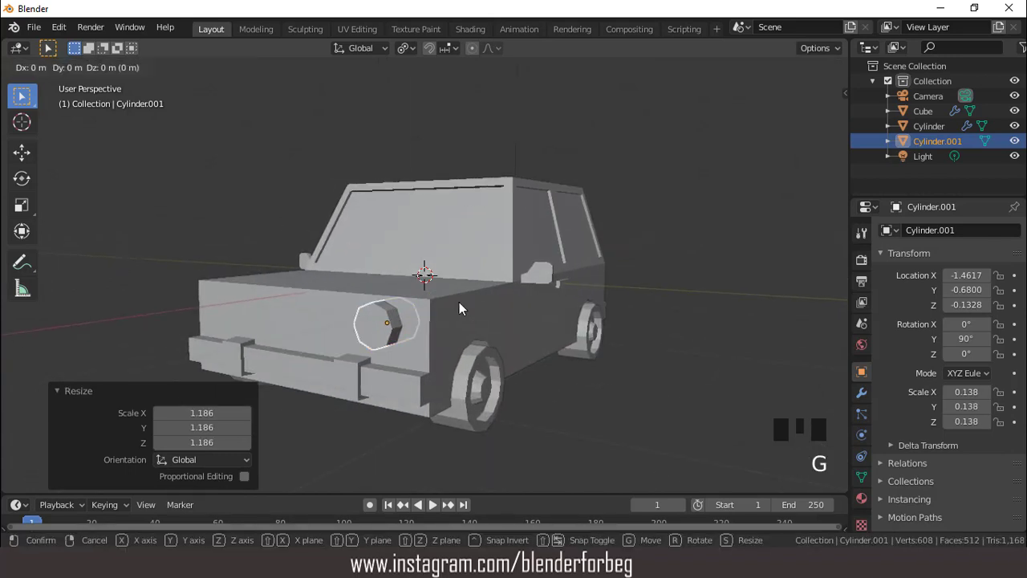
pyautogui.press('x')
pyautogui.click(461, 301)
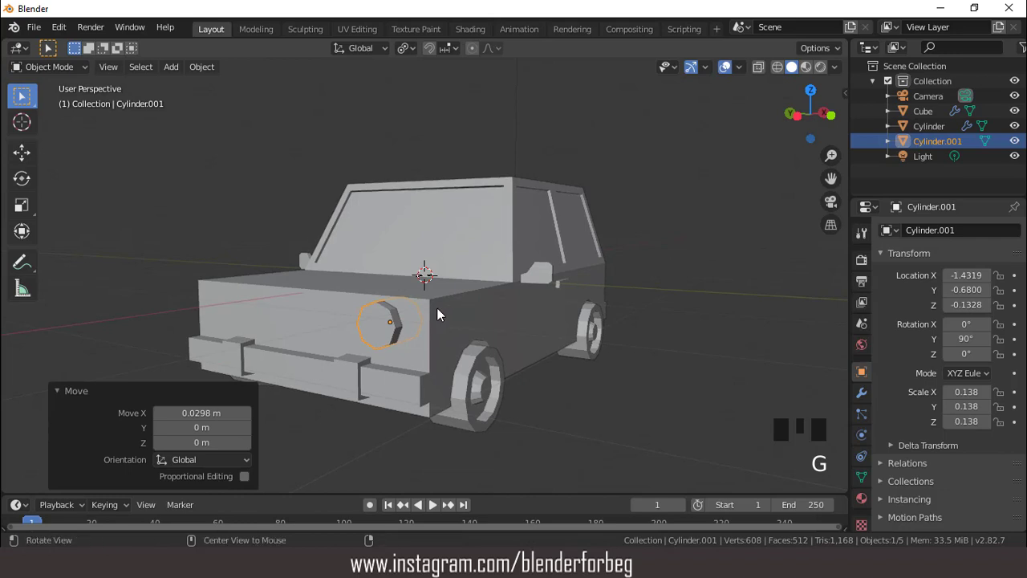
# - Inset the headlight cylinder's front face by about 0.231 m in Edit Mode
pyautogui.moveTo(438, 314); pyautogui.dragTo(452, 297, button='middle')
pyautogui.scroll(2, 451, 297)
pyautogui.press('Tab')
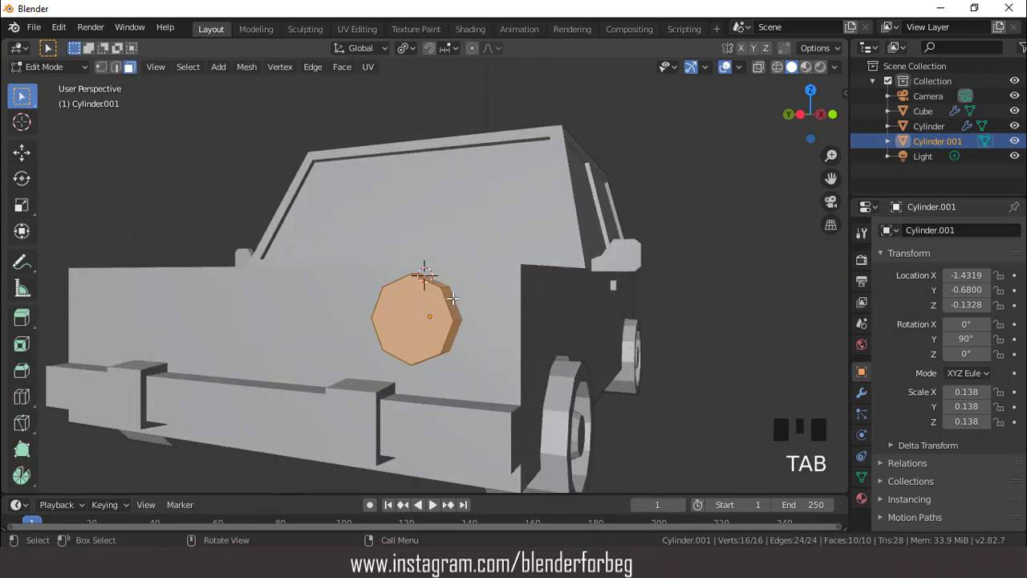
pyautogui.click(421, 306)
pyautogui.press('i')
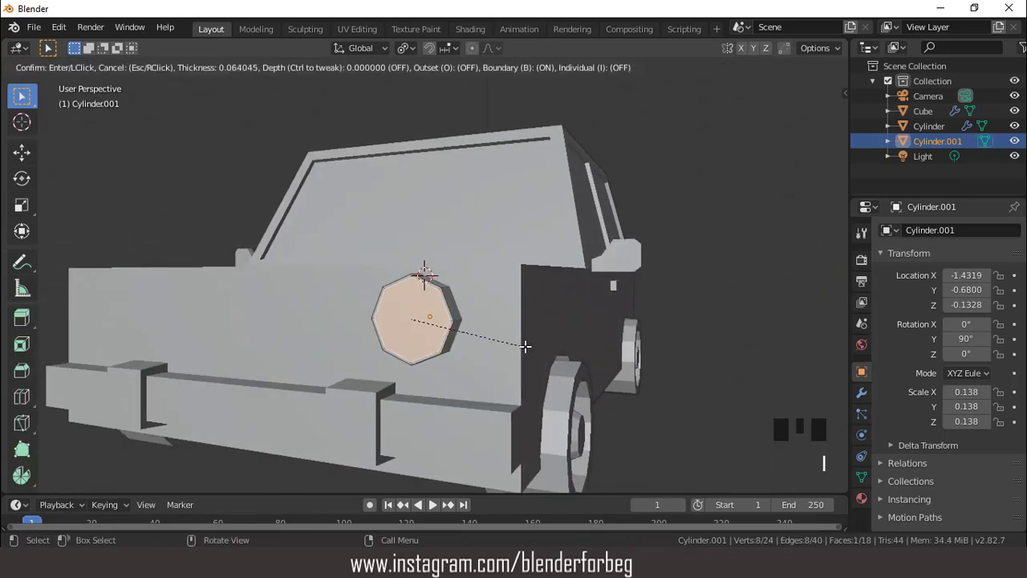
pyautogui.click(519, 342)
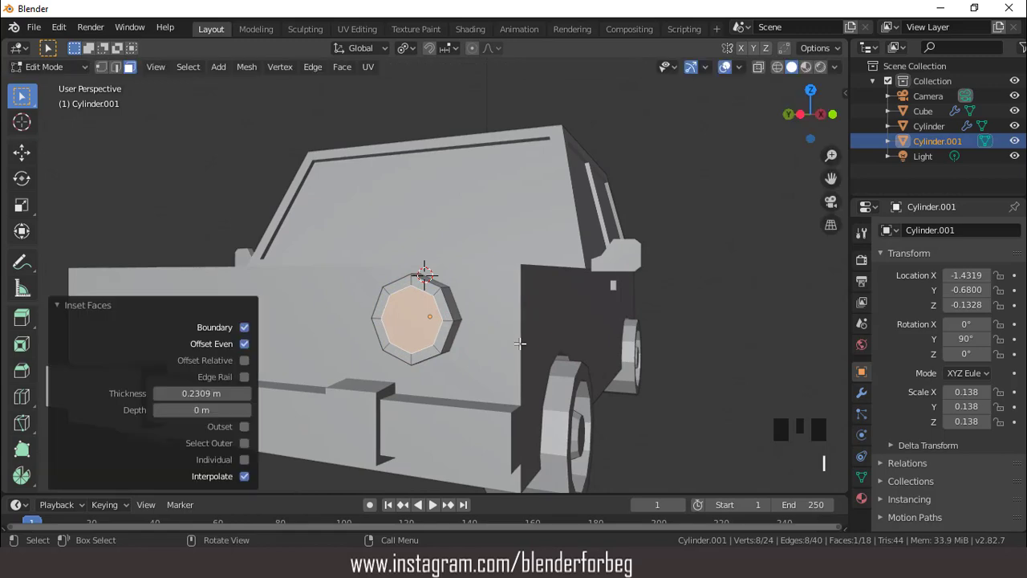
# - Extrude the headlight's inset face about 0.016 m inward and return to Object Mode
pyautogui.press('e')
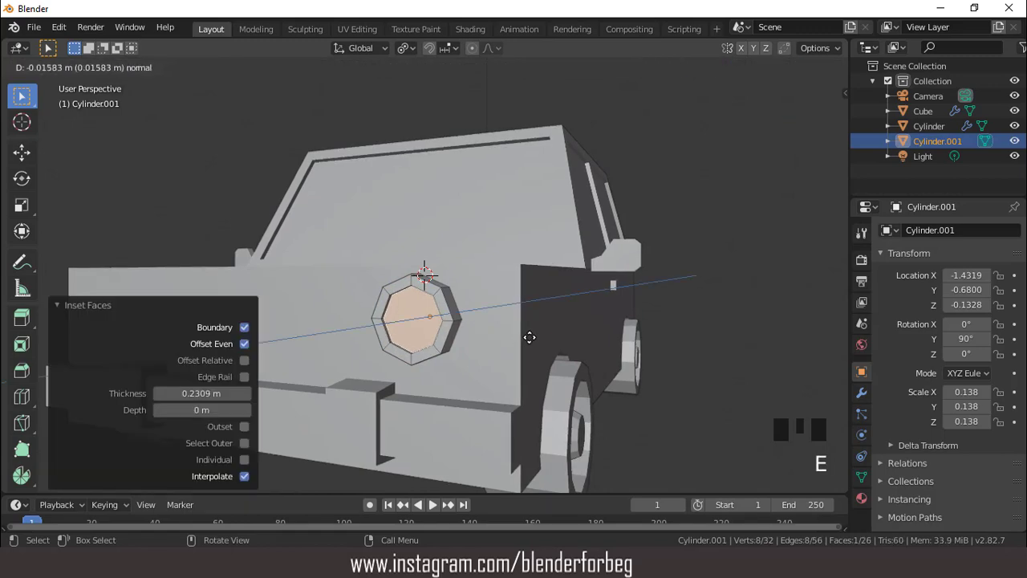
pyautogui.click(530, 337)
pyautogui.scroll(-2, 532, 337)
pyautogui.moveTo(532, 337); pyautogui.dragTo(415, 325, button='middle')
pyautogui.scroll(1, 415, 326)
pyautogui.press('Tab')
# - Apply the headlight cylinder's location, rotation and scale
pyautogui.scroll(-1, 373, 302)
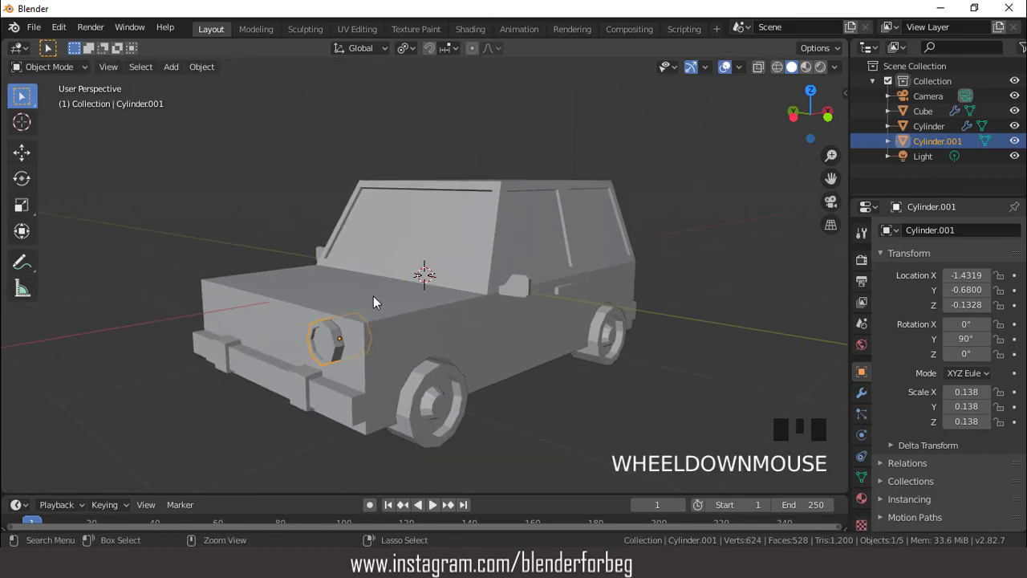
pyautogui.hotkey('ctrl', 'a')
pyautogui.click(373, 301)
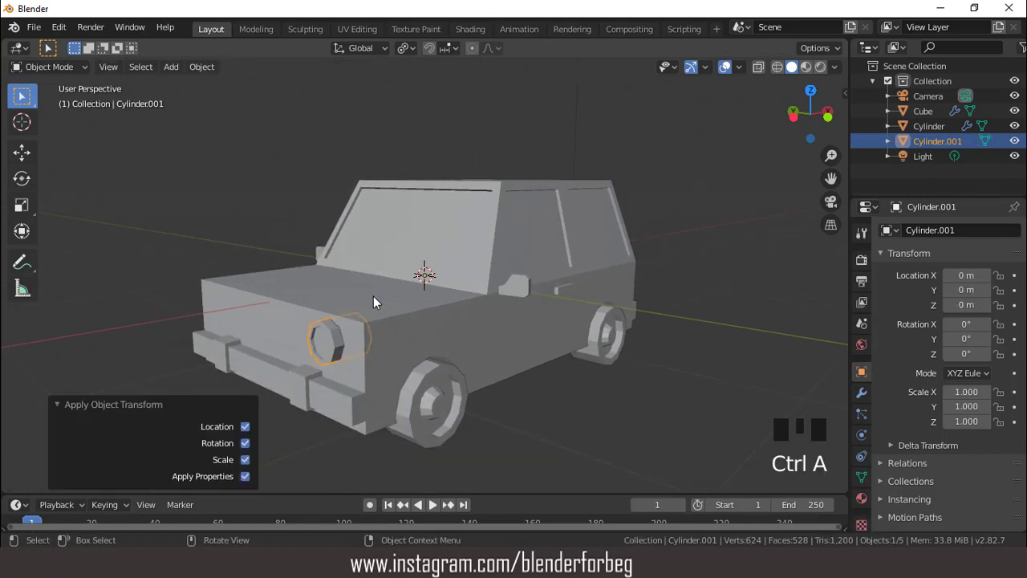
# - Add a Mirror modifier to the headlight, mirroring on the Y axis instead of X
pyautogui.click(861, 392)
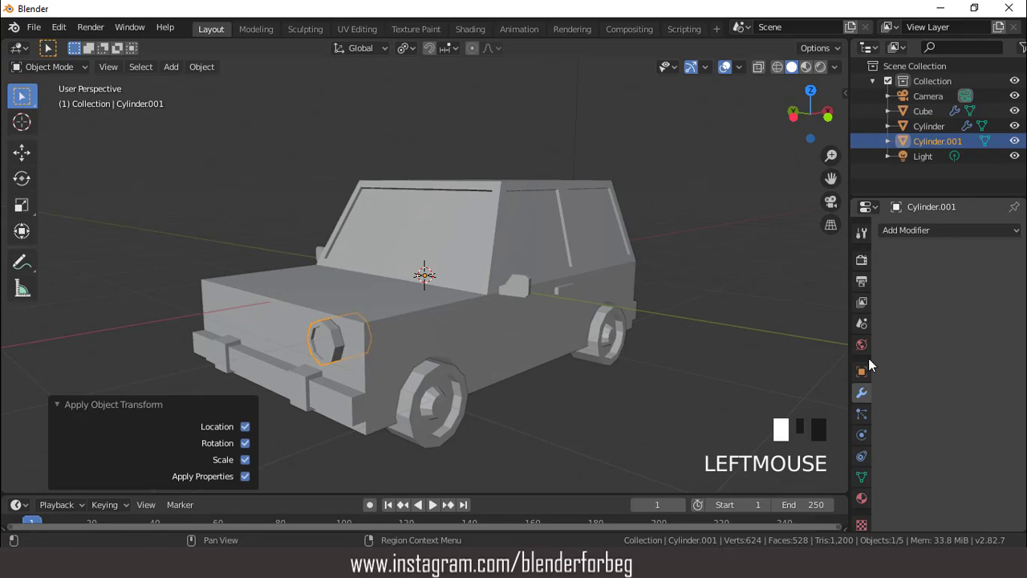
pyautogui.click(902, 229)
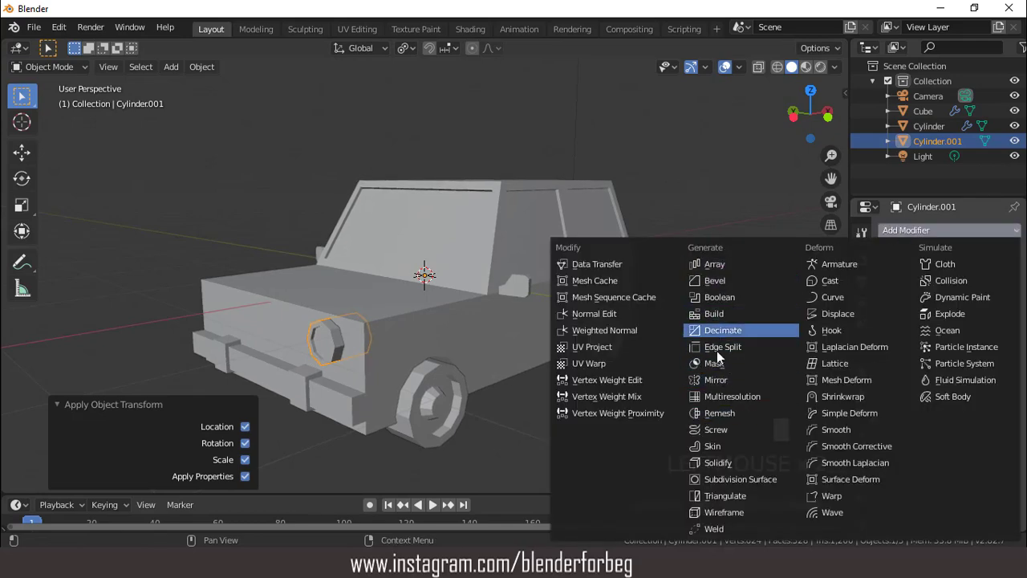
pyautogui.click(720, 379)
pyautogui.click(888, 313)
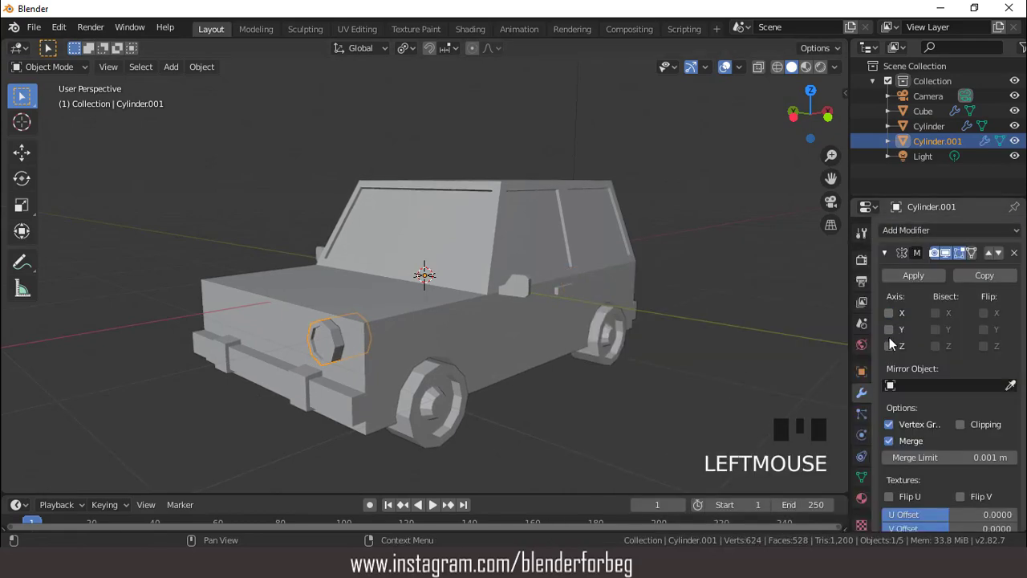
pyautogui.click(888, 329)
# - Inset the car body's rear face above and behind the bumper by about 0.222 m in Edit Mode
pyautogui.scroll(-3, 638, 300)
pyautogui.moveTo(638, 299); pyautogui.dragTo(475, 279, button='middle')
pyautogui.click(427, 300)
pyautogui.scroll(1, 428, 300)
pyautogui.click(481, 305)
pyautogui.press('Tab')
pyautogui.scroll(5, 478, 297)
pyautogui.click(481, 315)
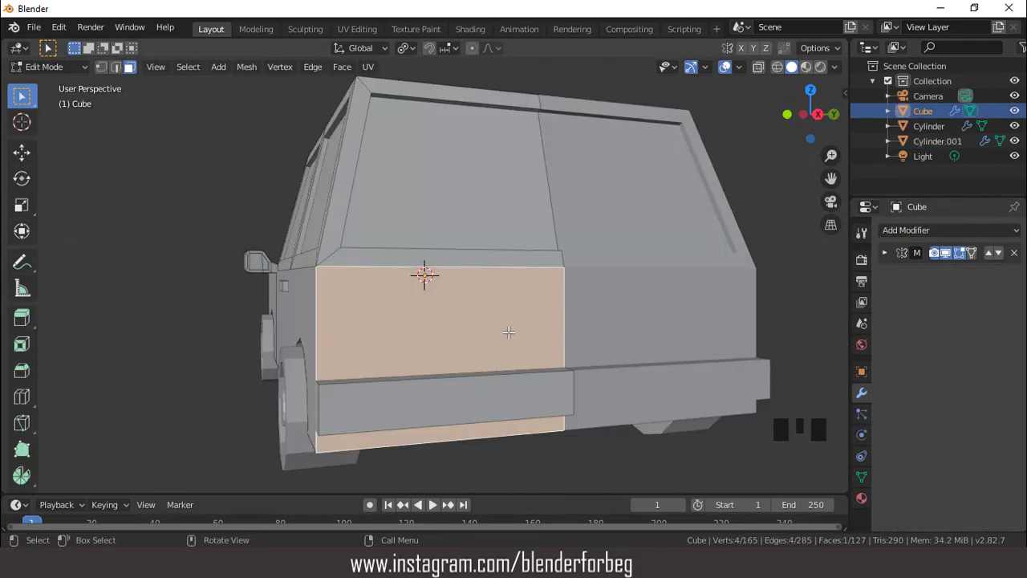
pyautogui.press('i')
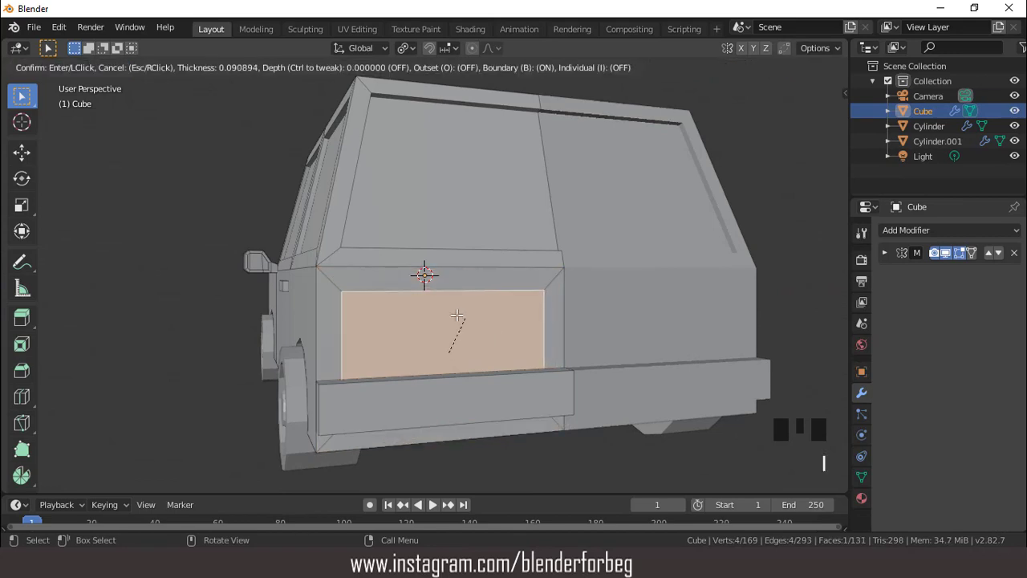
pyautogui.click(449, 357)
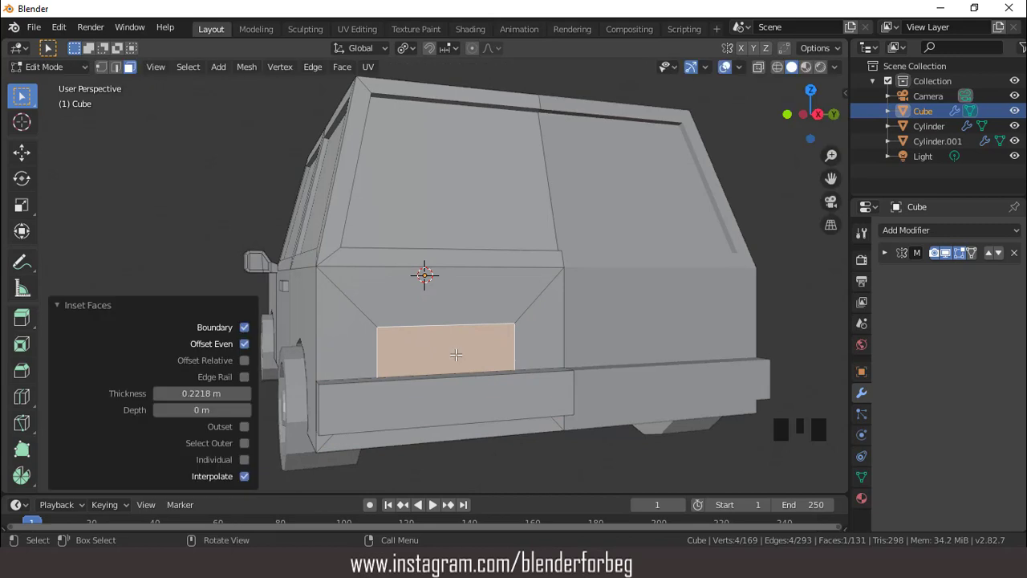
# - Move the inset rear face about 0.099 m up along Z
pyautogui.scroll(-2, 457, 353)
pyautogui.moveTo(462, 340); pyautogui.dragTo(505, 335, button='middle')
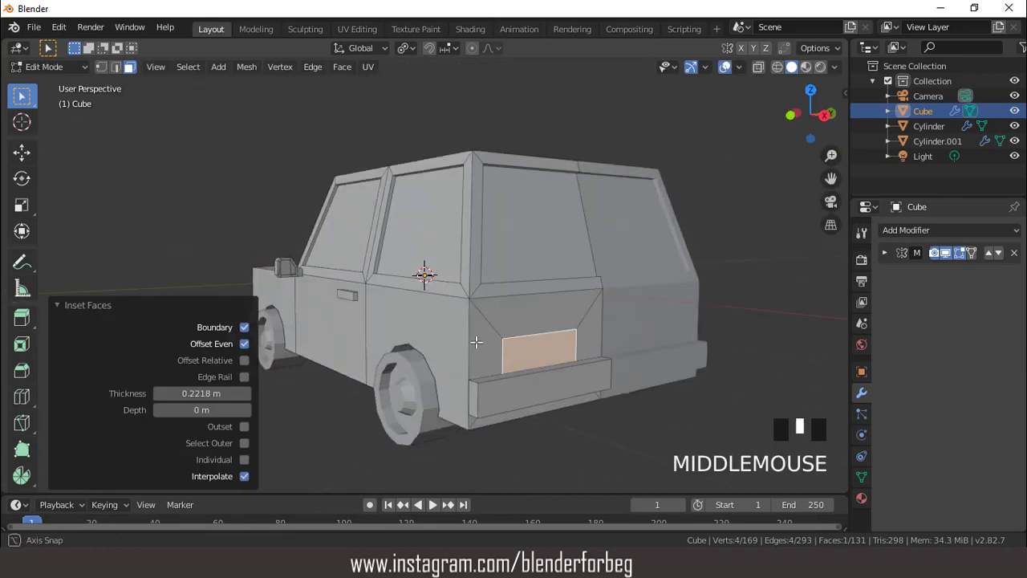
pyautogui.press('g')
pyautogui.press('z')
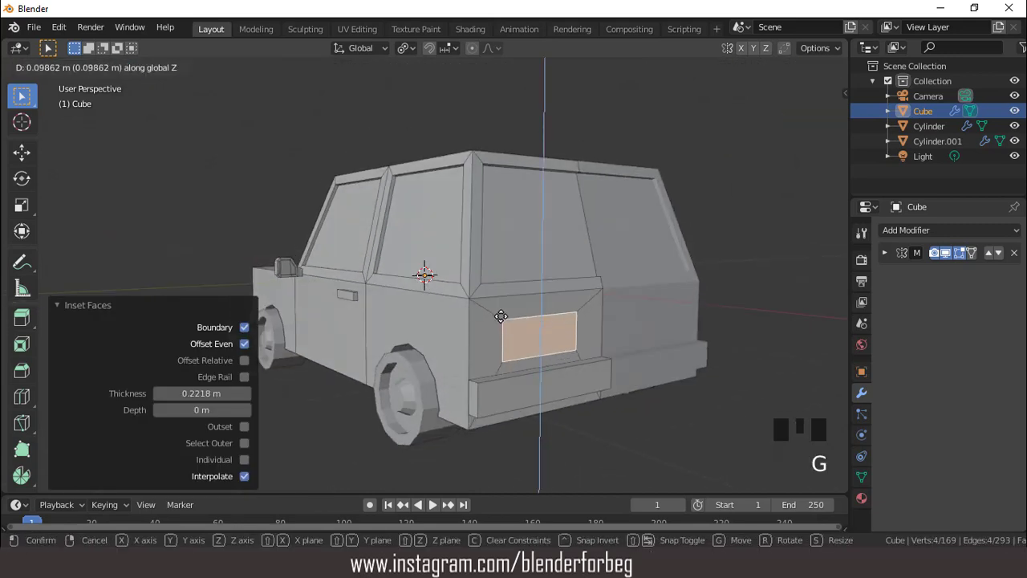
pyautogui.click(518, 328)
# - In right view, scale the inset rear face to about 0.357 along Y and 0.463 along Z
pyautogui.press('KP_3')
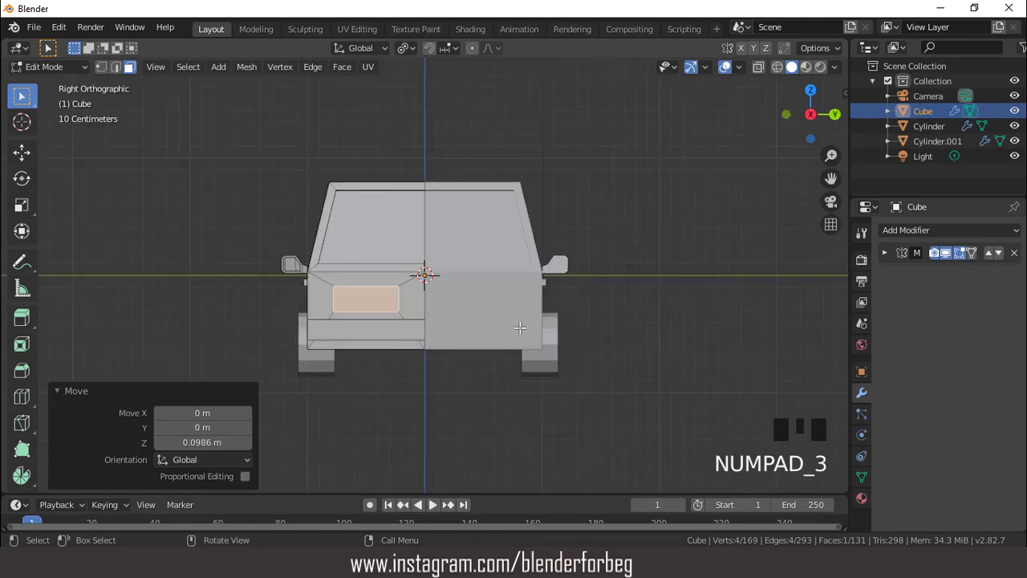
pyautogui.scroll(3, 488, 299)
pyautogui.press('s')
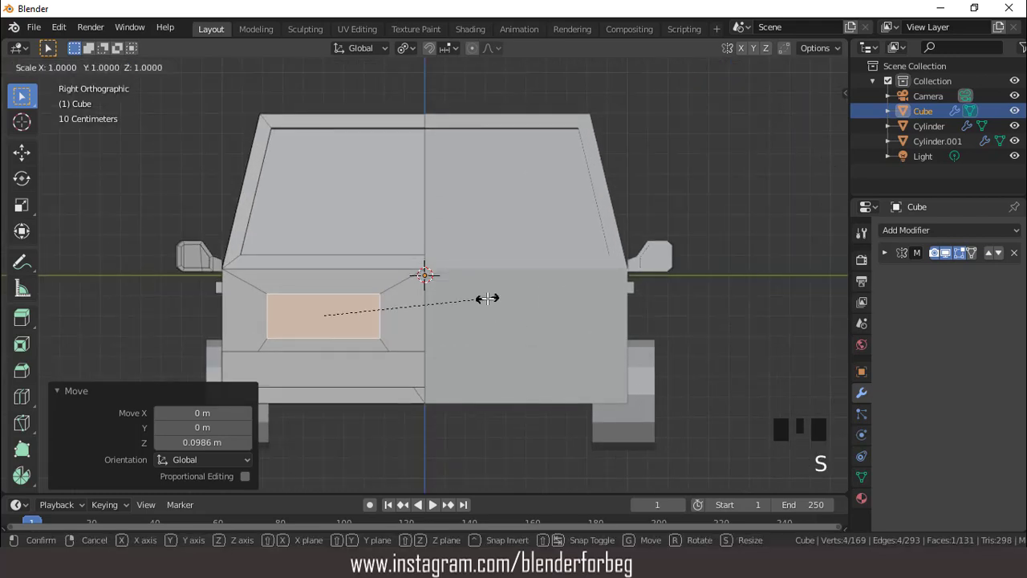
pyautogui.press('y')
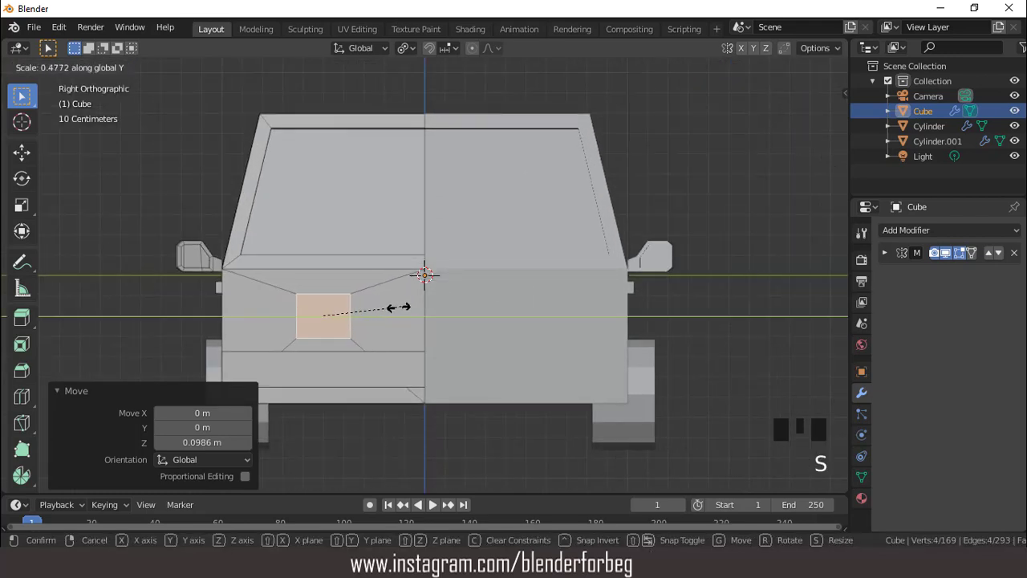
pyautogui.click(385, 311)
pyautogui.press('s')
pyautogui.press('z')
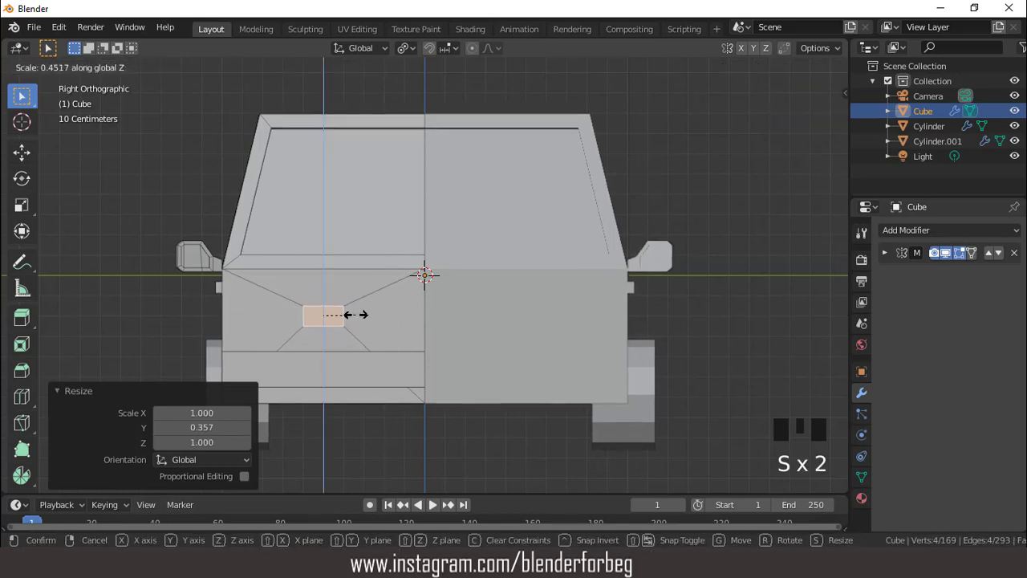
pyautogui.click(357, 317)
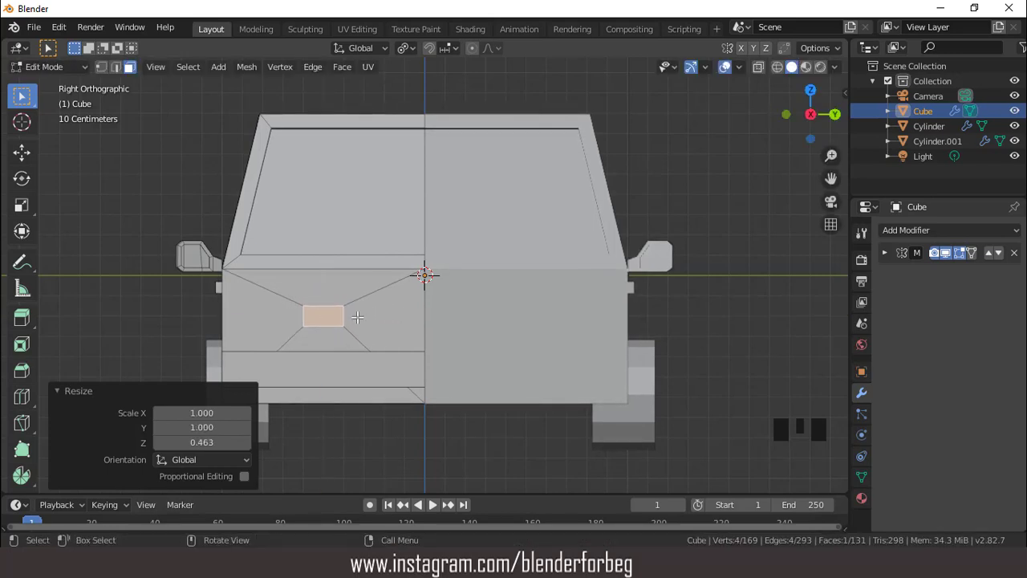
# - Move the small rear face about -0.215 m along Y and stretch it by about 1.427 along Y
pyautogui.press('g')
pyautogui.press('y')
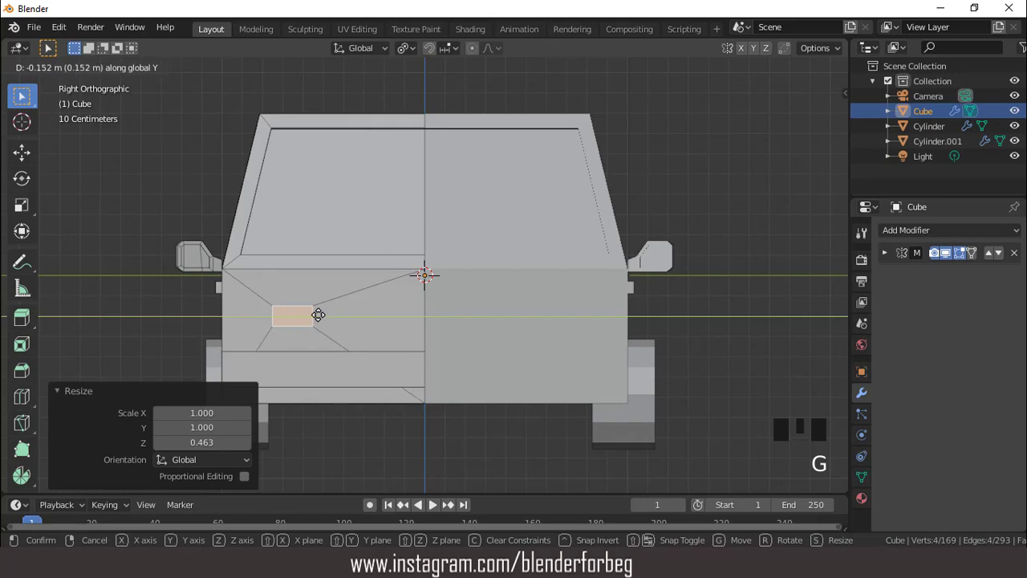
pyautogui.click(315, 315)
pyautogui.press('s')
pyautogui.press('y')
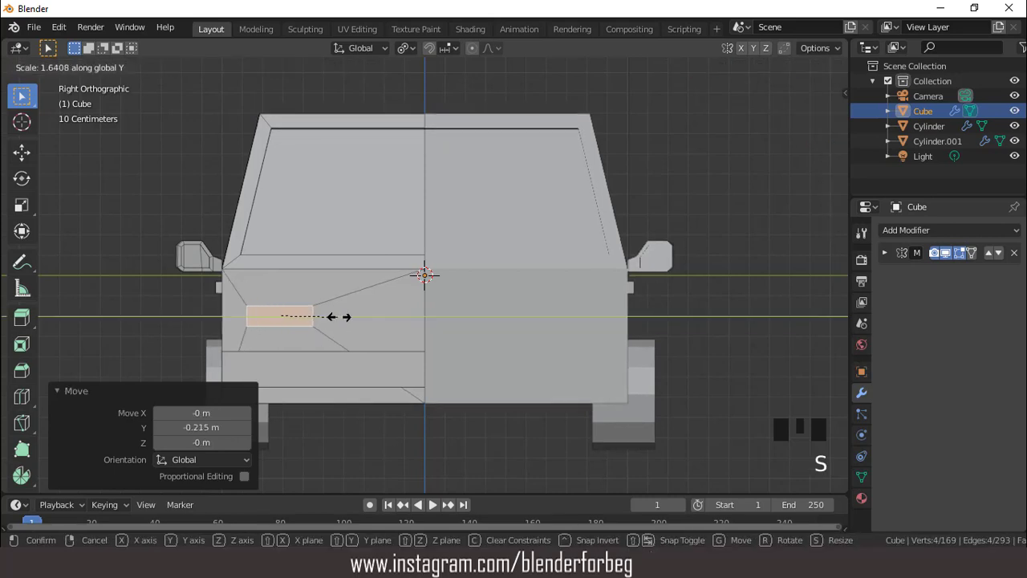
pyautogui.click(331, 318)
# - Extrude the small rear face outward by 0.035 m as a taillight and return to Object Mode
pyautogui.scroll(-2, 366, 312)
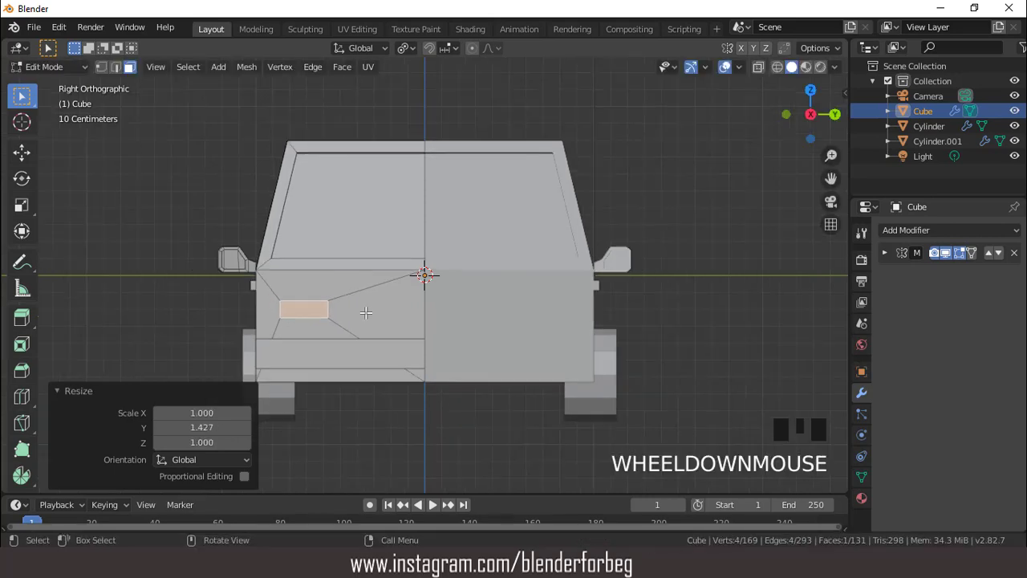
pyautogui.moveTo(367, 312); pyautogui.dragTo(573, 342, button='middle')
pyautogui.scroll(-3, 475, 322)
pyautogui.press('e')
pyautogui.click(546, 364)
pyautogui.scroll(-3, 593, 361)
pyautogui.scroll(2, 503, 301)
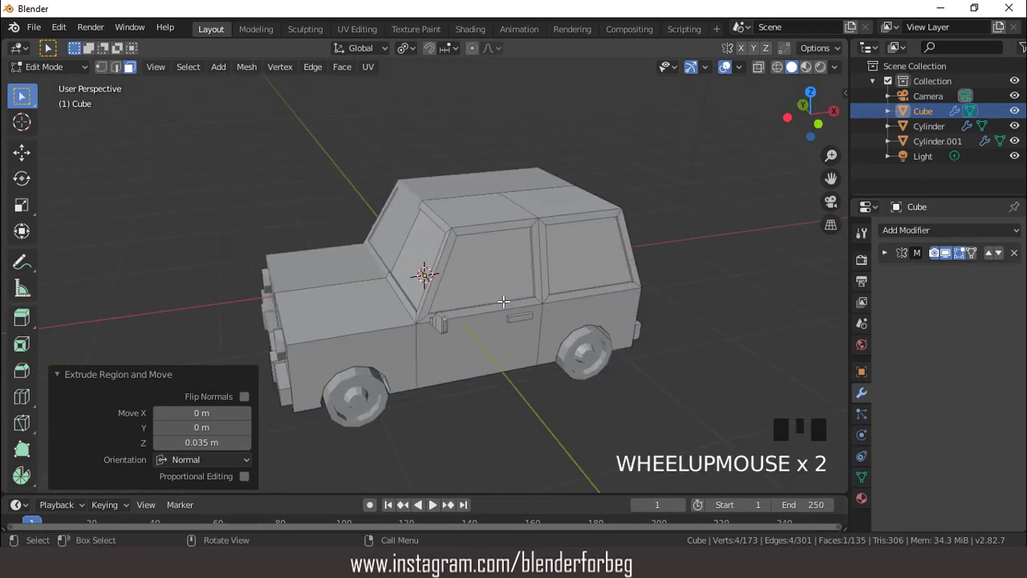
pyautogui.press('Tab')
# - Switch the viewport to Material Preview shading and create a new material for the car body
pyautogui.scroll(1, 510, 289)
pyautogui.scroll(-3, 511, 288)
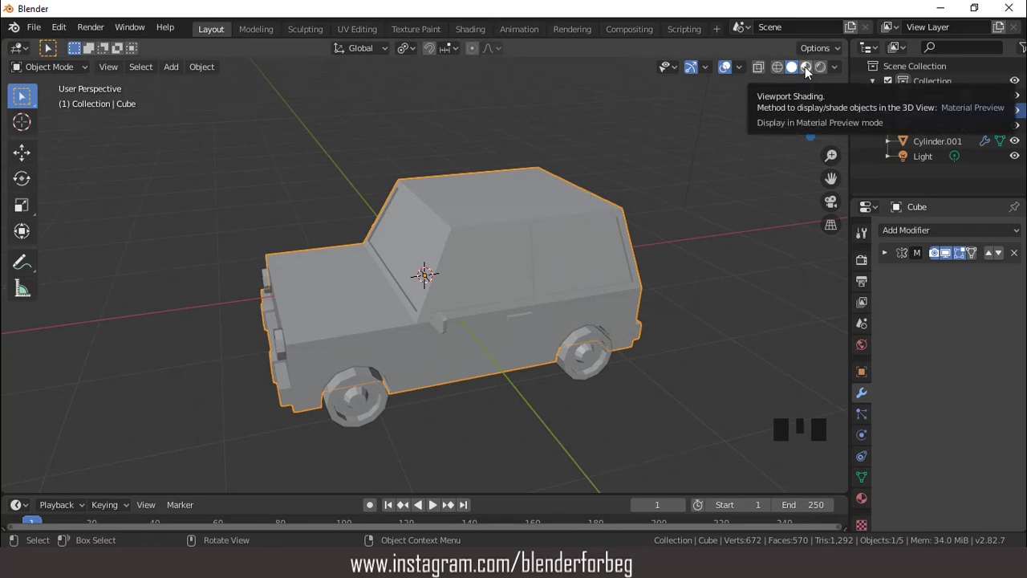
pyautogui.click(806, 67)
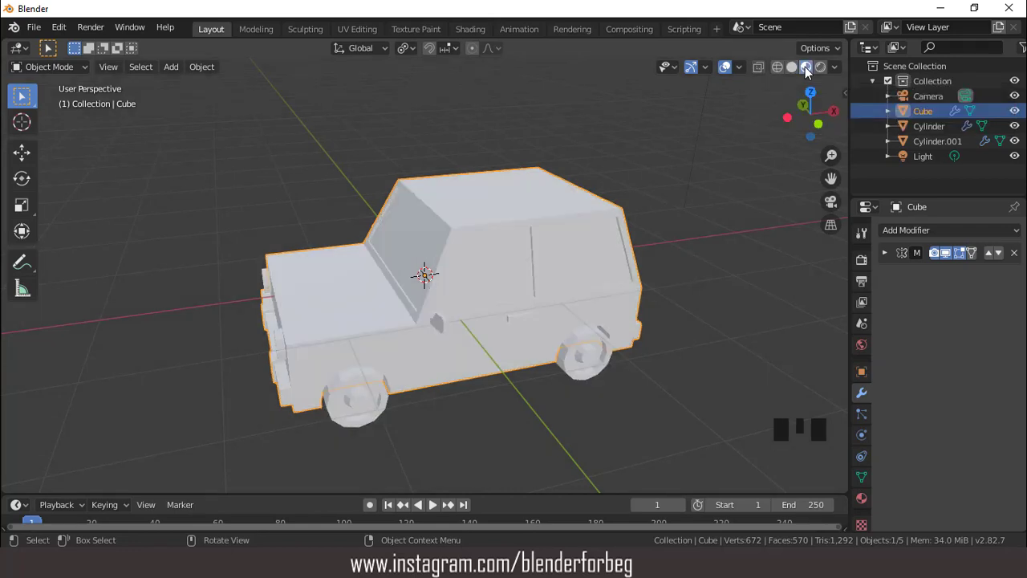
pyautogui.click(861, 497)
pyautogui.click(956, 295)
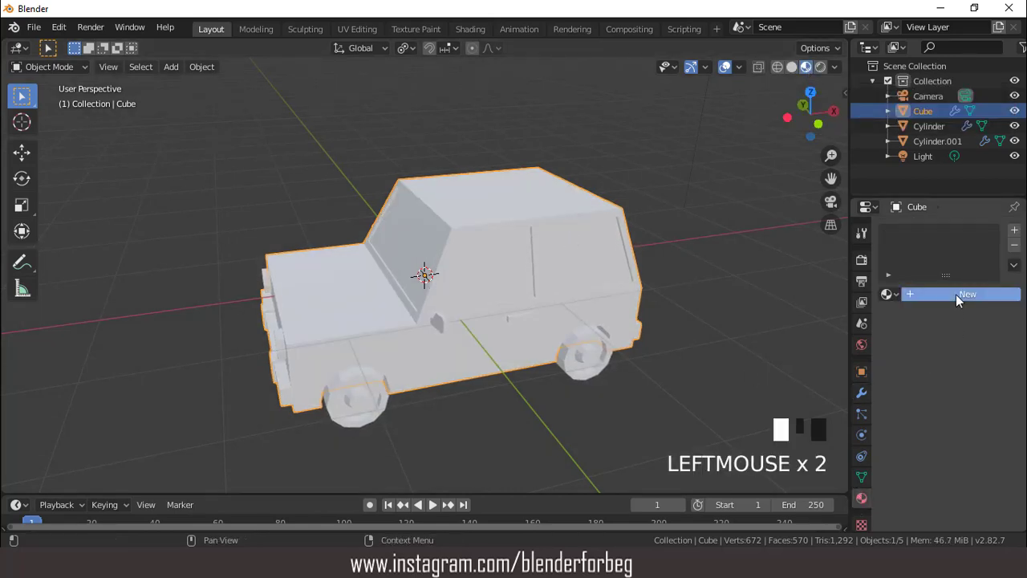
# - Set the base color of the car body's material to pure red
pyautogui.click(975, 450)
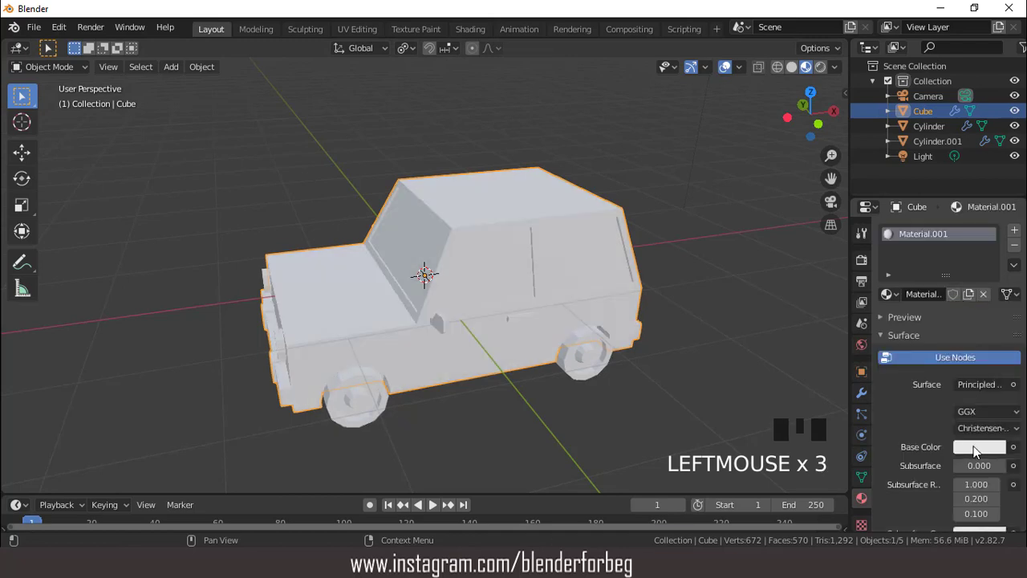
pyautogui.click(975, 450)
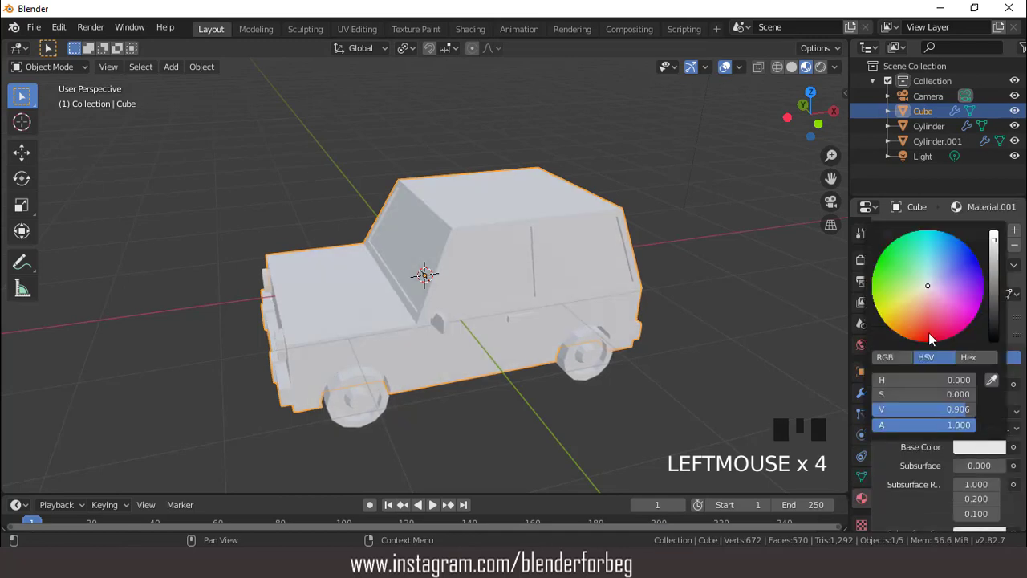
pyautogui.click(926, 323)
pyautogui.moveTo(926, 322); pyautogui.dragTo(928, 342)
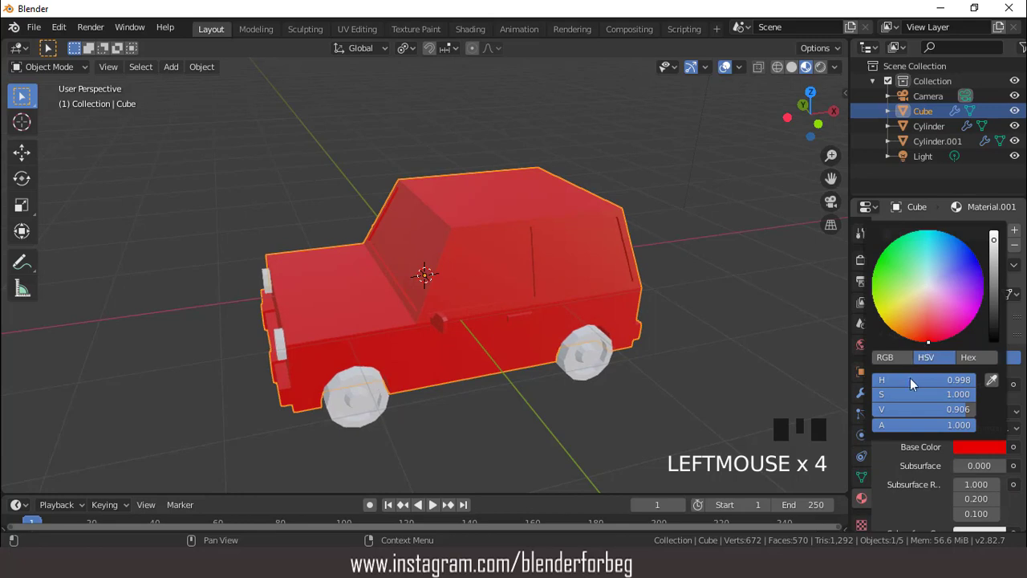
# - Add a second material to the car body with a blue base color of about H 0.541, S 0.896, V 0.633
pyautogui.click(1014, 232)
pyautogui.click(952, 322)
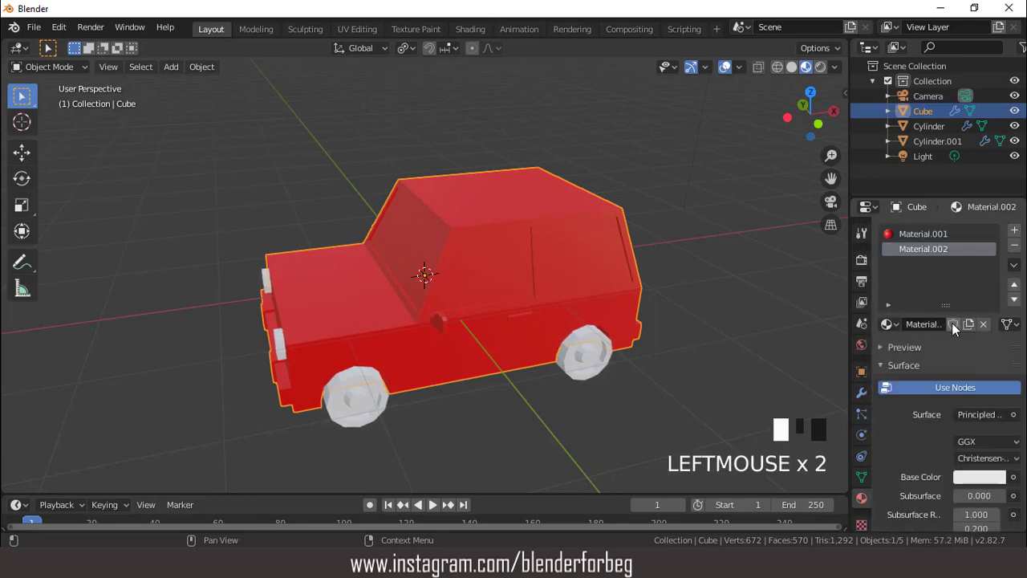
pyautogui.click(977, 478)
pyautogui.moveTo(936, 310); pyautogui.dragTo(994, 301)
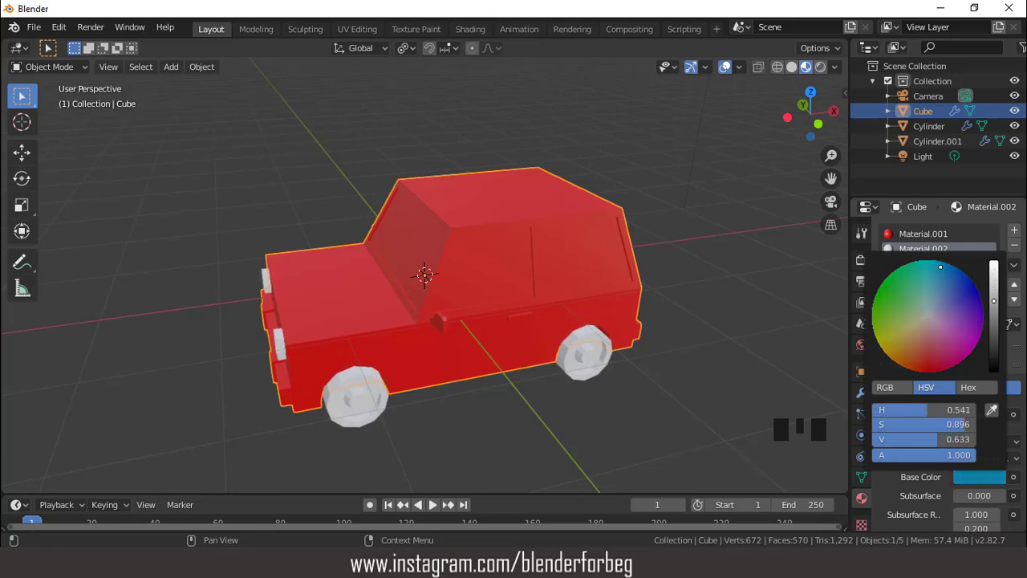
# - Add a third material to the car body and set its base color to black
pyautogui.click(1014, 231)
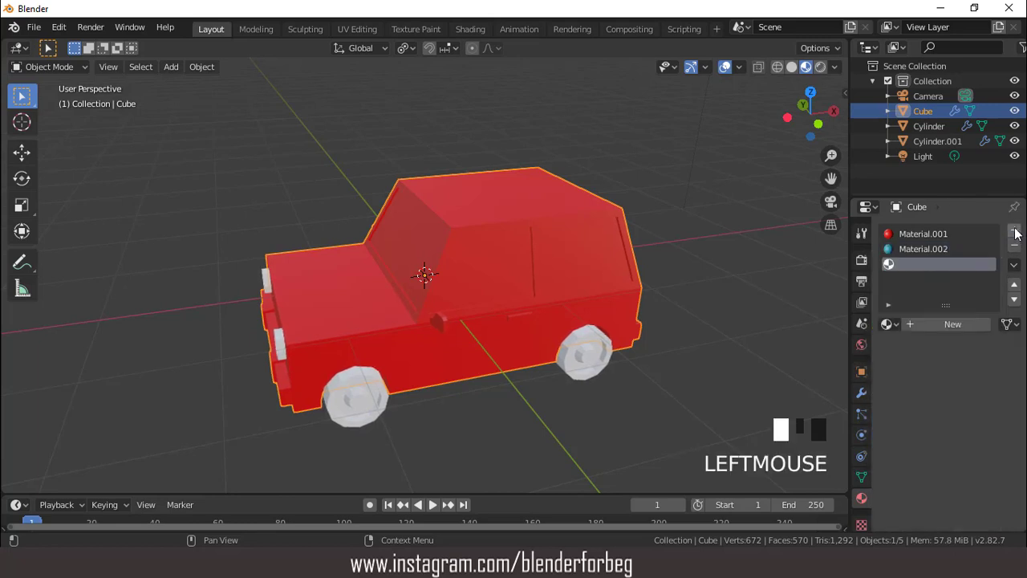
pyautogui.click(949, 325)
pyautogui.click(975, 477)
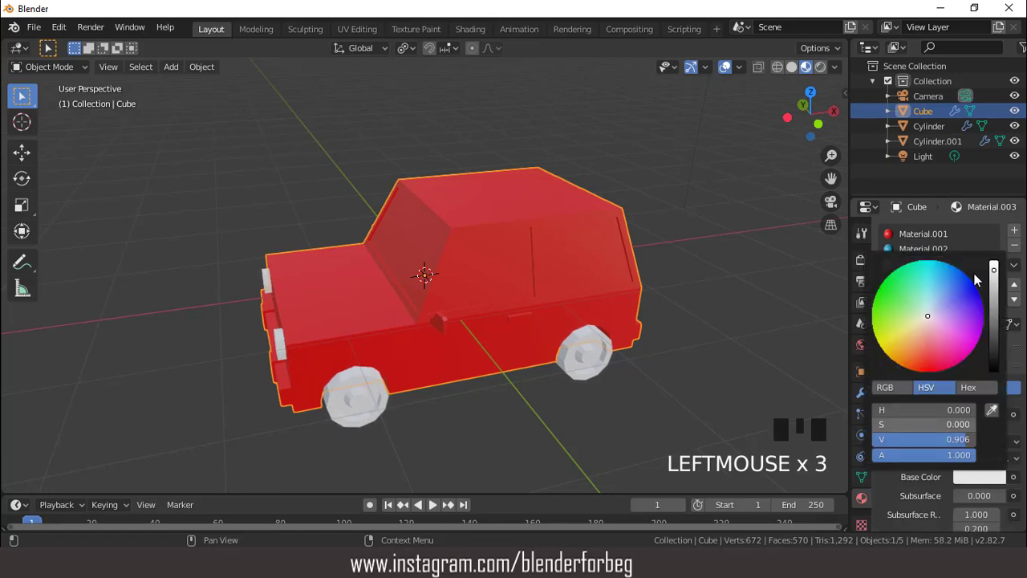
pyautogui.moveTo(993, 286); pyautogui.dragTo(993, 370)
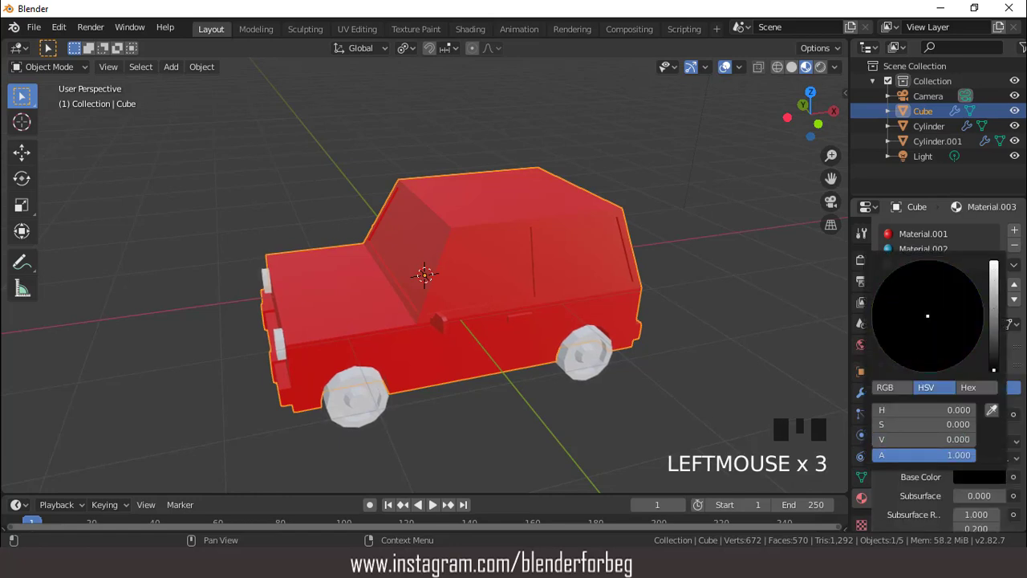
# - Add a fourth material to the car body with a gray base color at value 0.640
pyautogui.click(1011, 232)
pyautogui.click(954, 326)
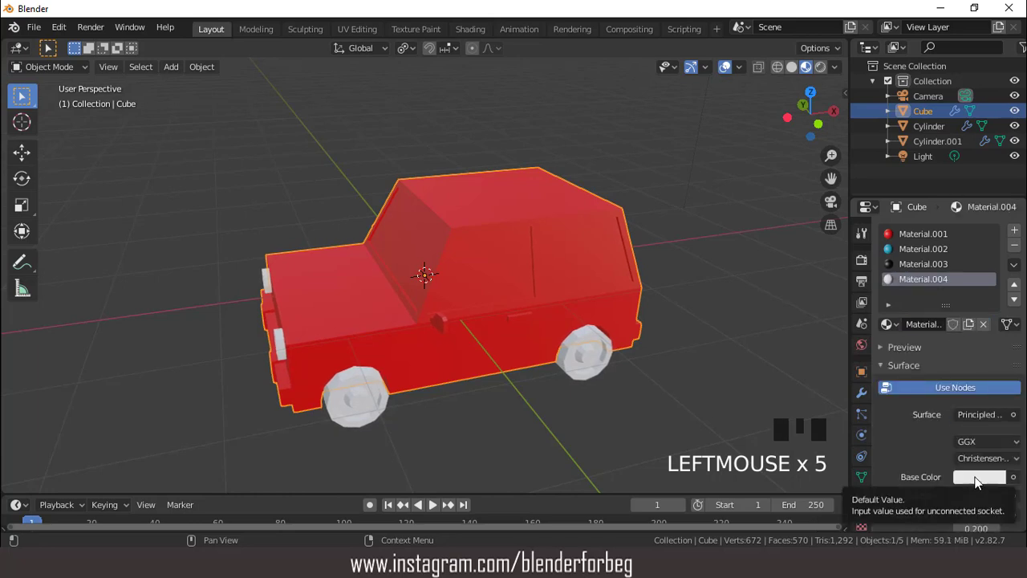
pyautogui.click(976, 479)
pyautogui.moveTo(996, 301); pyautogui.dragTo(995, 293)
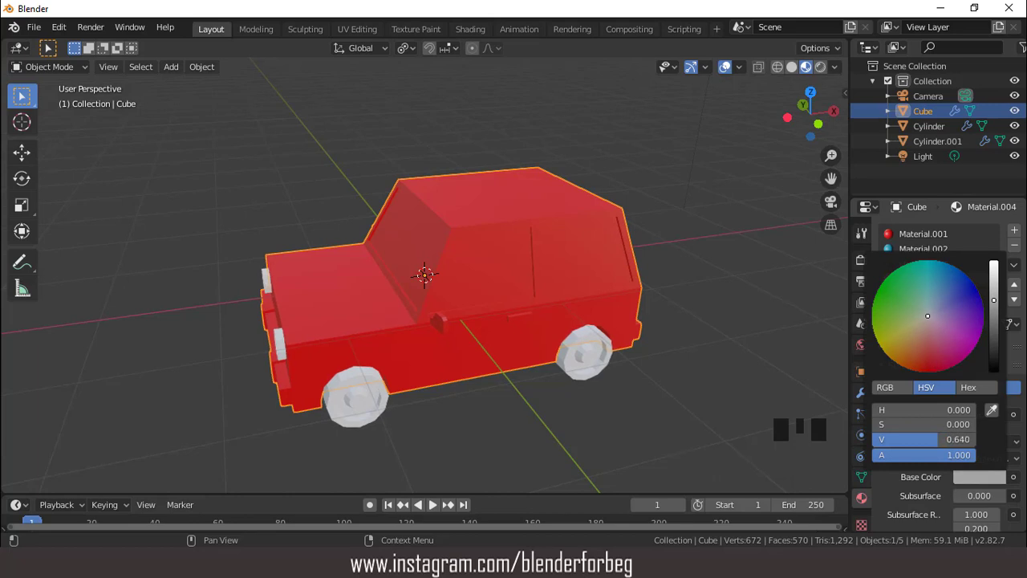
# - Add a fifth material with an Emission surface, an orange color of about H 0.057, S 0.882, and strength 4
pyautogui.click(1015, 230)
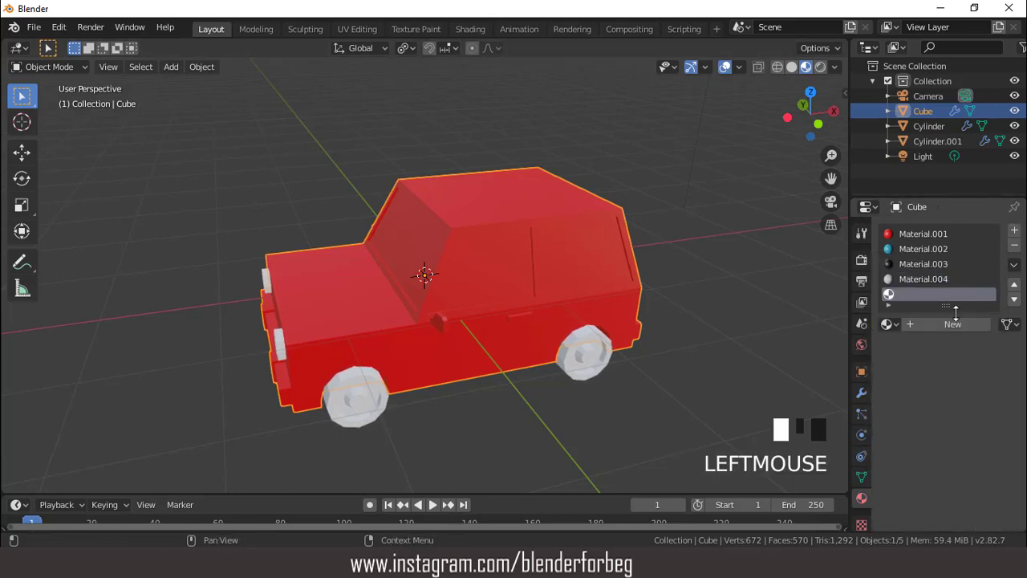
pyautogui.click(955, 324)
pyautogui.click(983, 414)
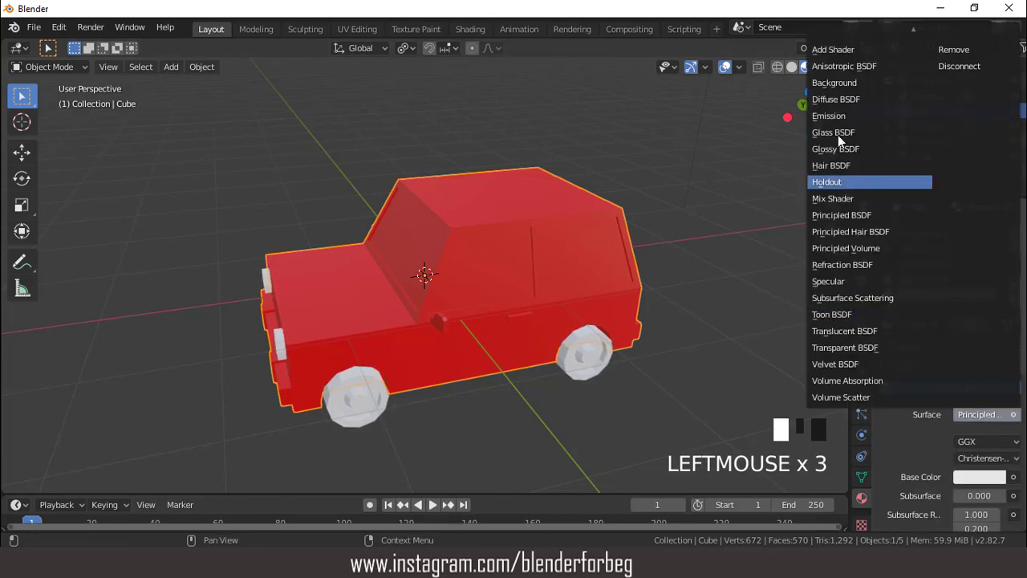
pyautogui.click(831, 115)
pyautogui.click(976, 442)
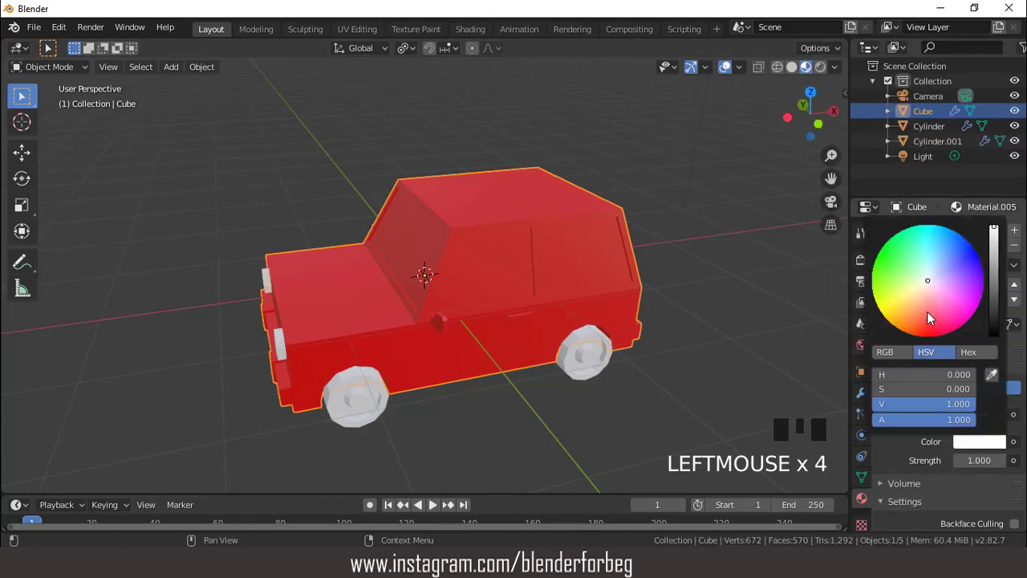
pyautogui.click(918, 318)
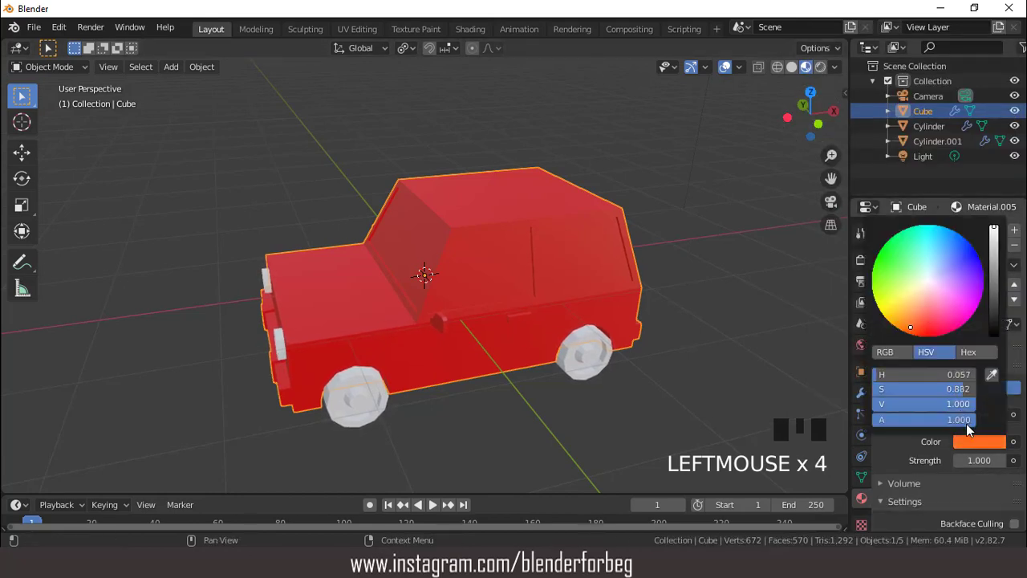
pyautogui.click(971, 460)
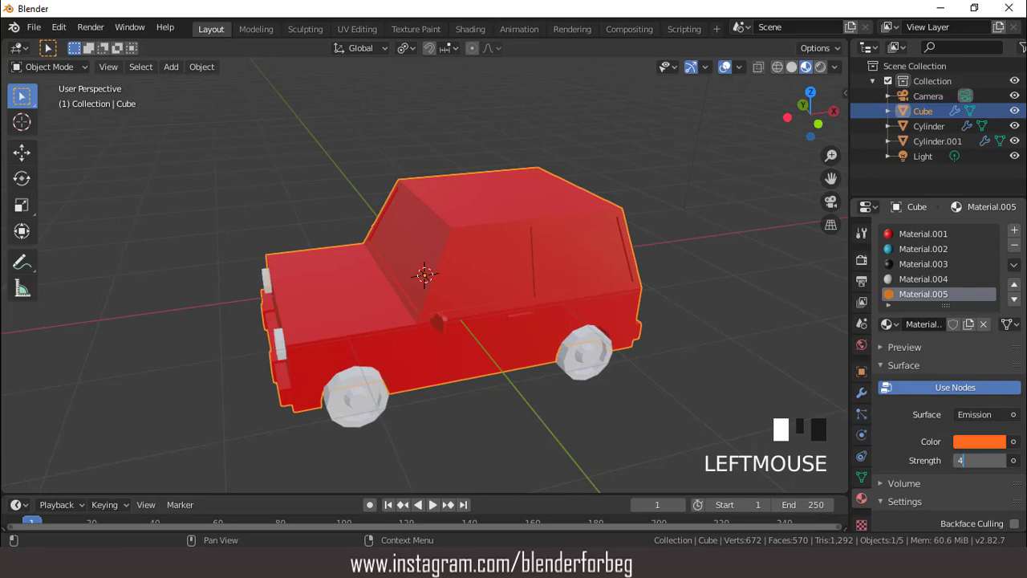
# - Enable Bloom in the Eevee render settings and enter Edit Mode on the car body
pyautogui.click(862, 261)
pyautogui.click(894, 349)
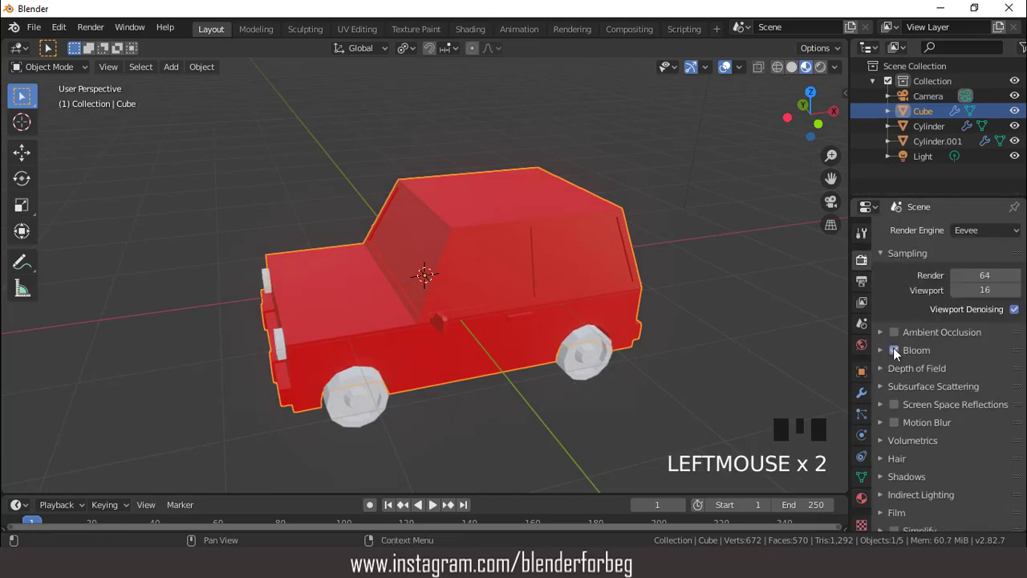
pyautogui.scroll(1, 521, 221)
pyautogui.press('Tab')
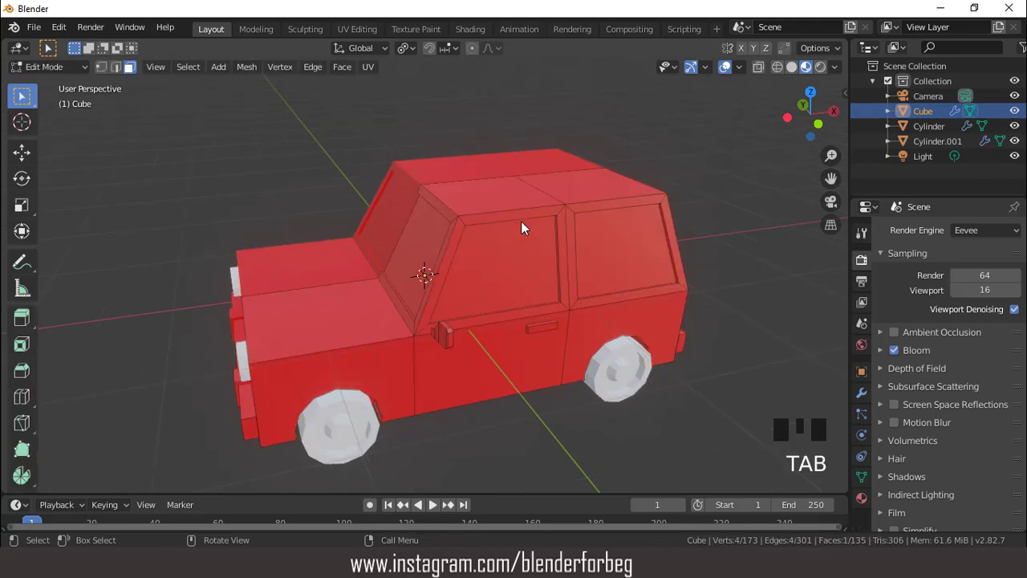
# - Assign the blue material to the two side windows, the windshield and the rear window, checking the result without overlays
pyautogui.click(861, 498)
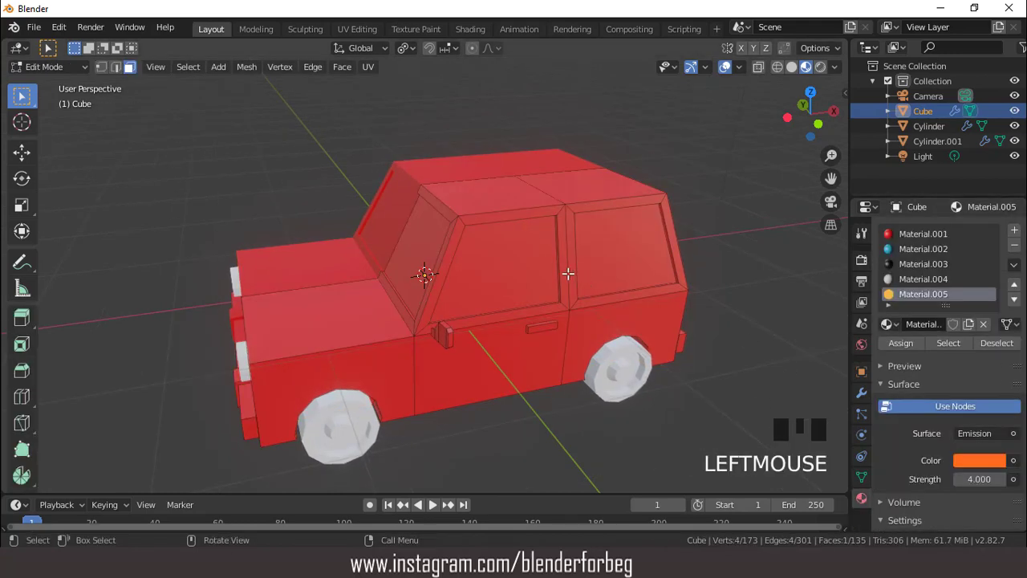
pyautogui.click(515, 262)
pyautogui.keyDown('shift'); pyautogui.click(601, 248); pyautogui.keyUp('shift')
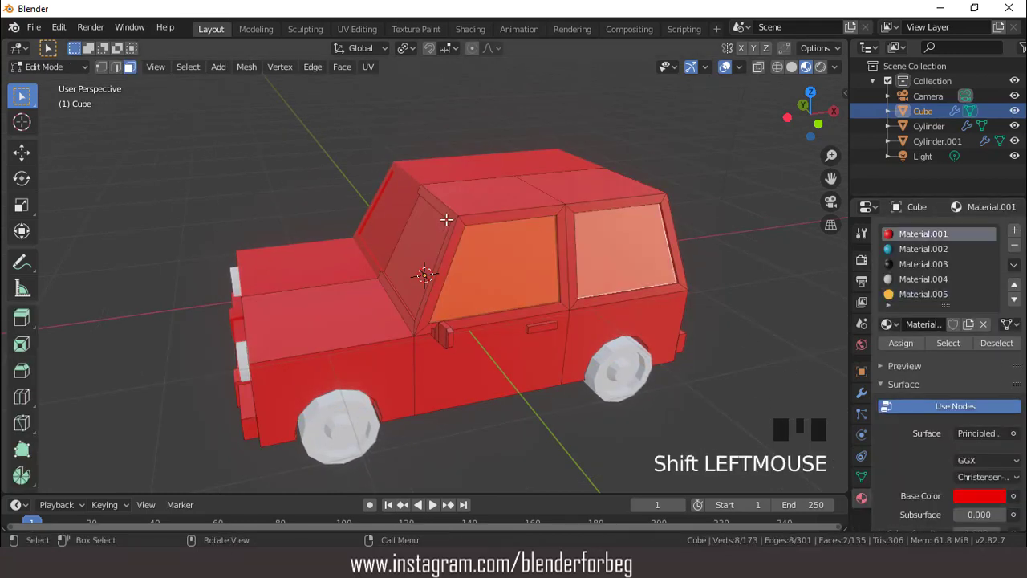
pyautogui.moveTo(601, 248); pyautogui.dragTo(486, 220, button='middle')
pyautogui.keyDown('shift'); pyautogui.click(486, 220); pyautogui.keyUp('shift')
pyautogui.moveTo(385, 210); pyautogui.dragTo(610, 255, button='middle')
pyautogui.keyDown('shift'); pyautogui.click(486, 266); pyautogui.keyUp('shift')
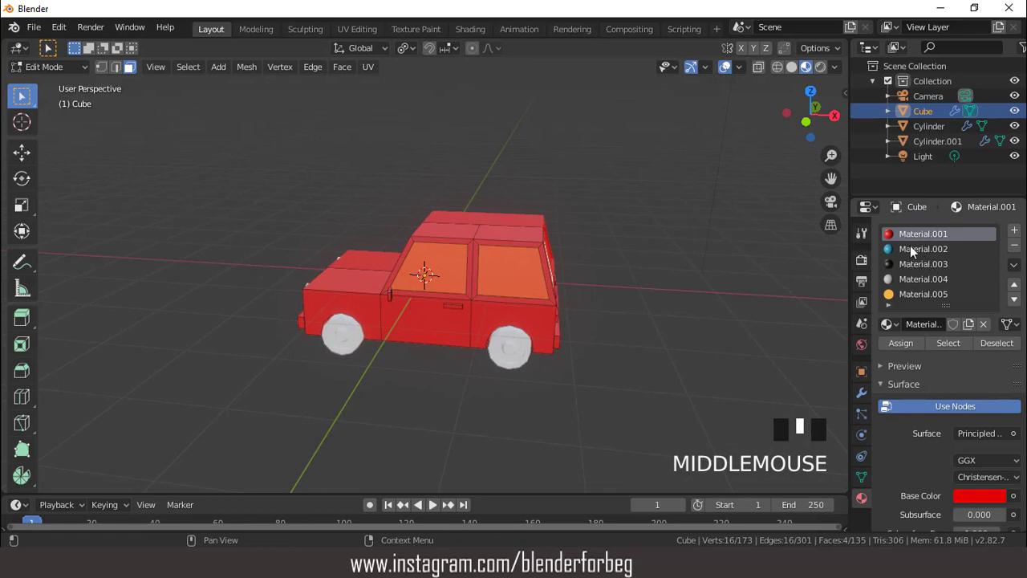
pyautogui.click(905, 249)
pyautogui.click(900, 342)
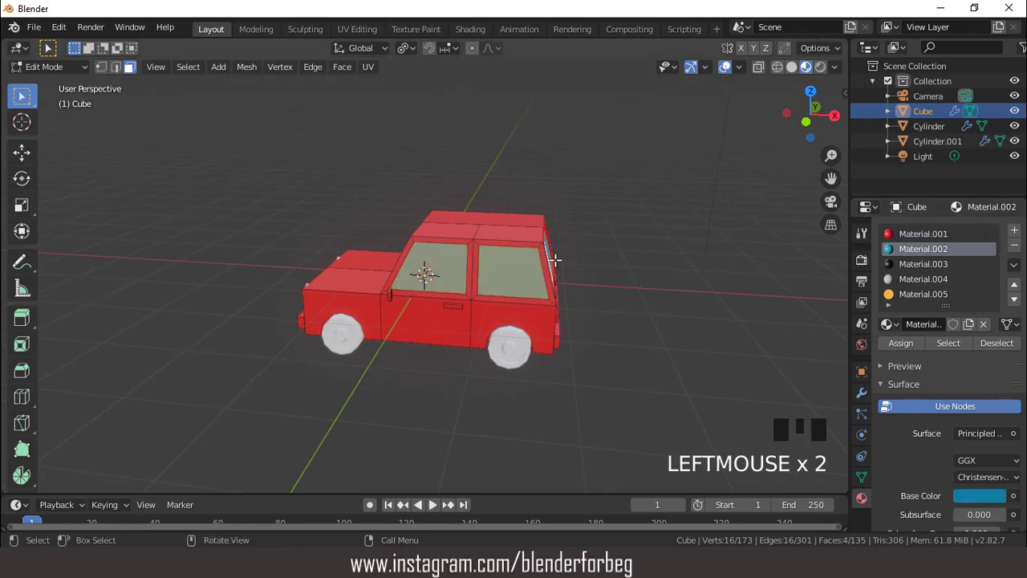
pyautogui.moveTo(555, 259); pyautogui.dragTo(685, 107, button='middle')
pyautogui.click(722, 67)
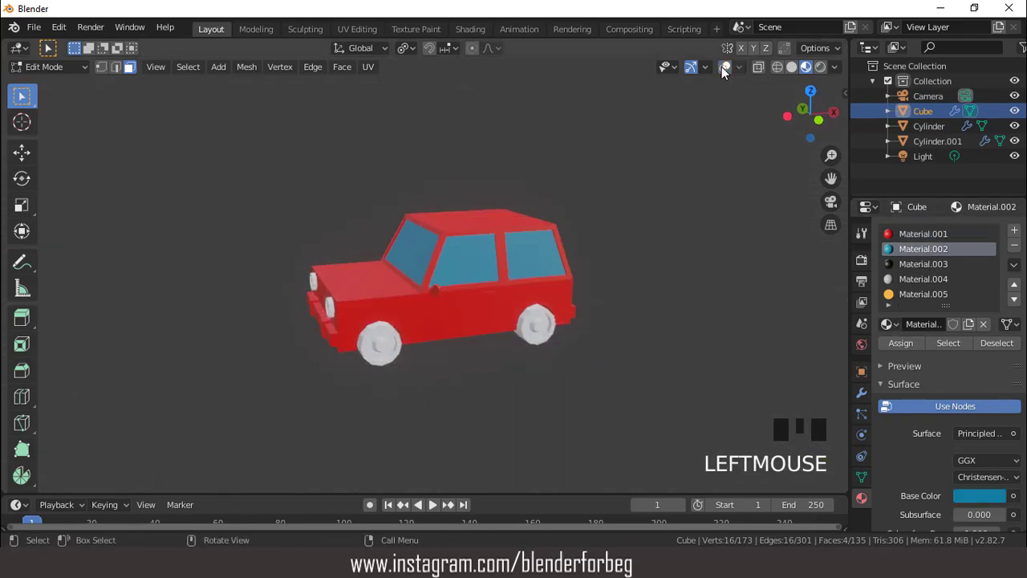
pyautogui.click(721, 67)
# - Select the whole front bumper by growing the selection from one face and assign the black material to it
pyautogui.moveTo(628, 210); pyautogui.dragTo(559, 230, button='middle')
pyautogui.scroll(2, 533, 225)
pyautogui.click(436, 367)
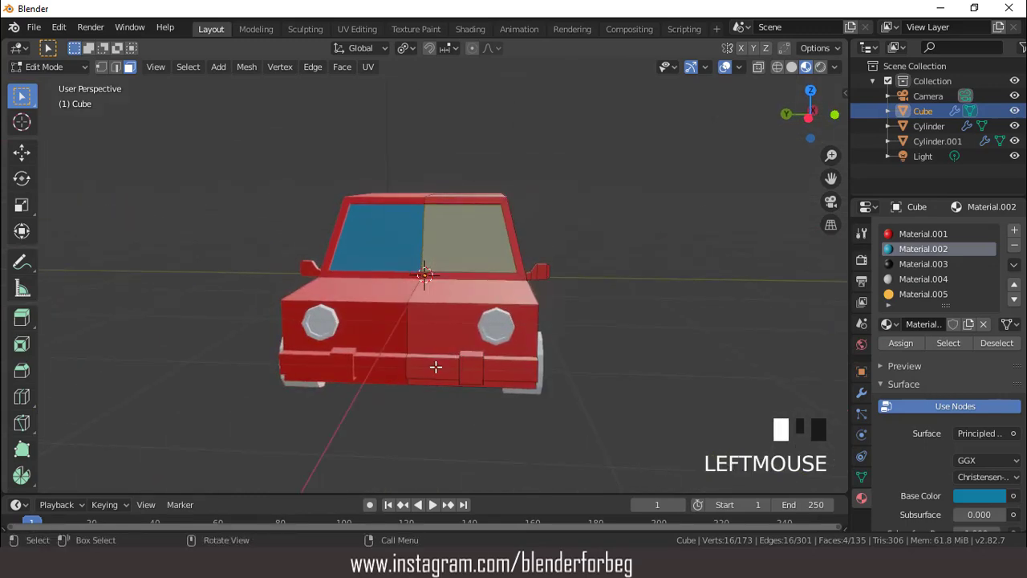
pyautogui.press('ctrl+KP_Add')
pyautogui.press('ctrl+KP_Add')
pyautogui.press('ctrl+KP_Add')
pyautogui.press('ctrl+KP_Add')
pyautogui.press('ctrl+KP_Add')
pyautogui.press('ctrl+KP_Add')
pyautogui.press('ctrl+KP_Add')
pyautogui.press('ctrl+KP_Add')
pyautogui.press('ctrl+KP_Add')
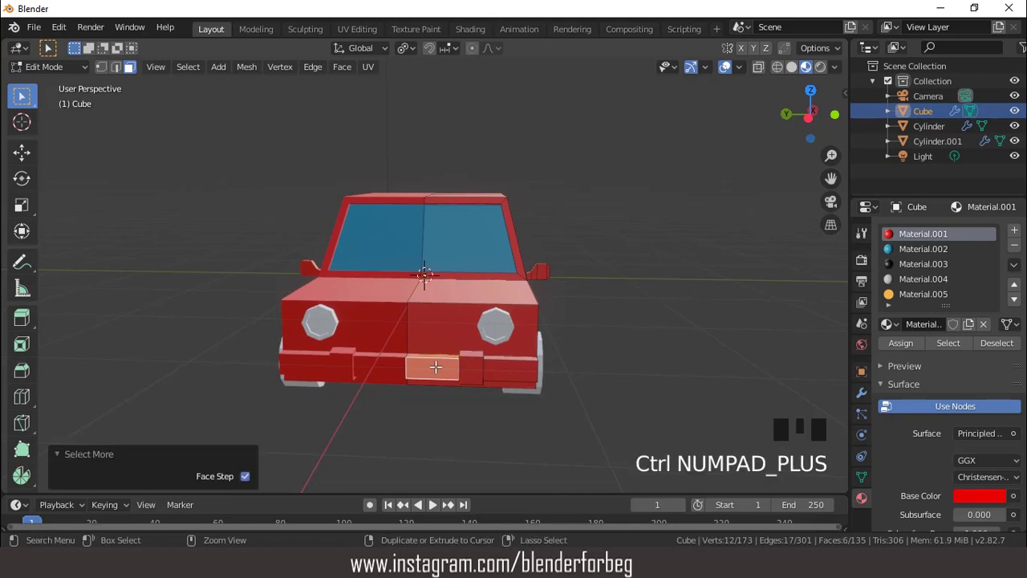
pyautogui.press('ctrl+KP_Add')
pyautogui.press('ctrl+KP_Add')
pyautogui.press('ctrl+KP_Add')
pyautogui.press('ctrl+KP_Add')
pyautogui.press('ctrl+KP_Add')
pyautogui.press('ctrl+KP_Add')
pyautogui.press('ctrl+KP_Add')
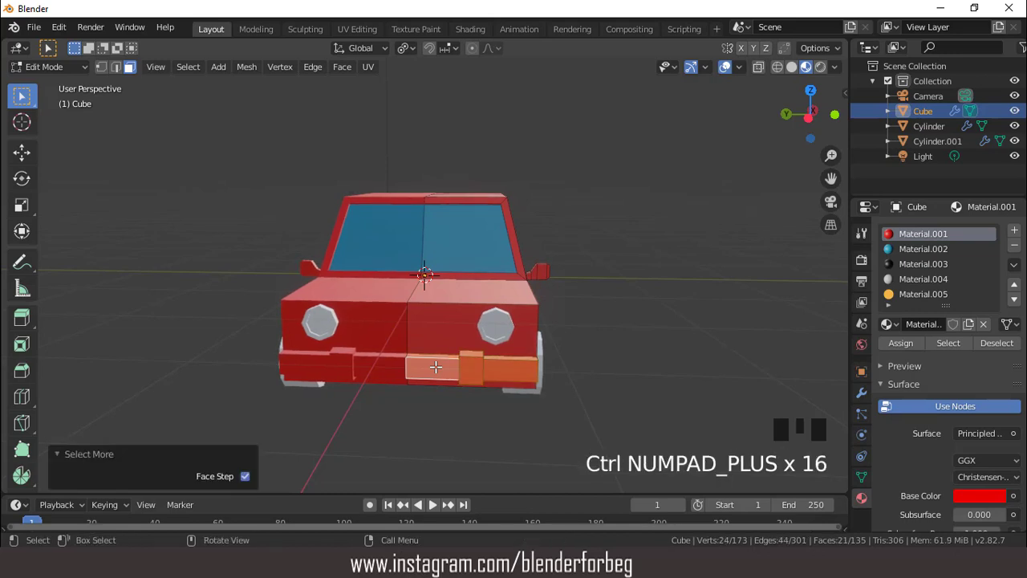
pyautogui.moveTo(560, 296); pyautogui.dragTo(502, 305, button='middle')
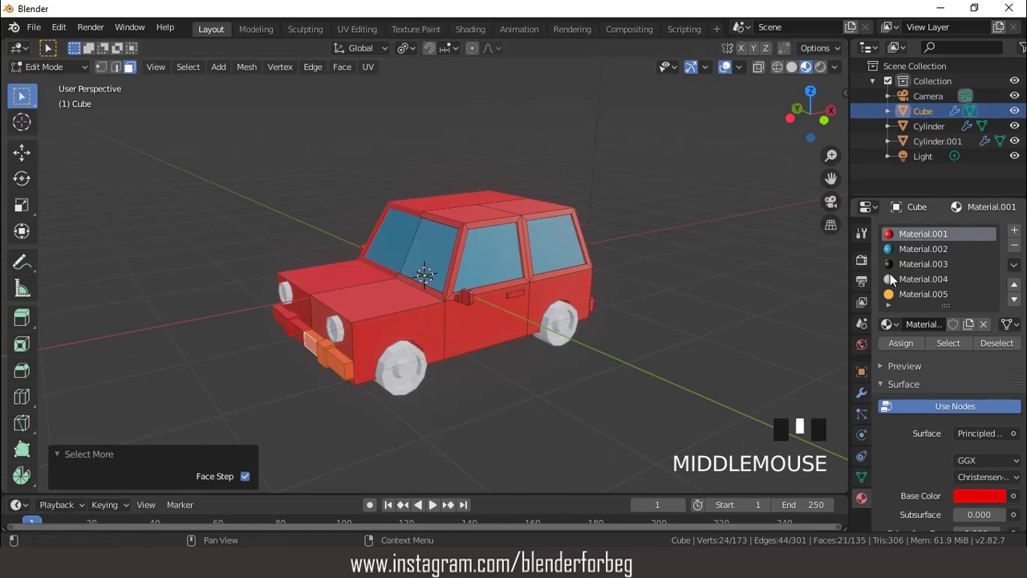
pyautogui.click(923, 264)
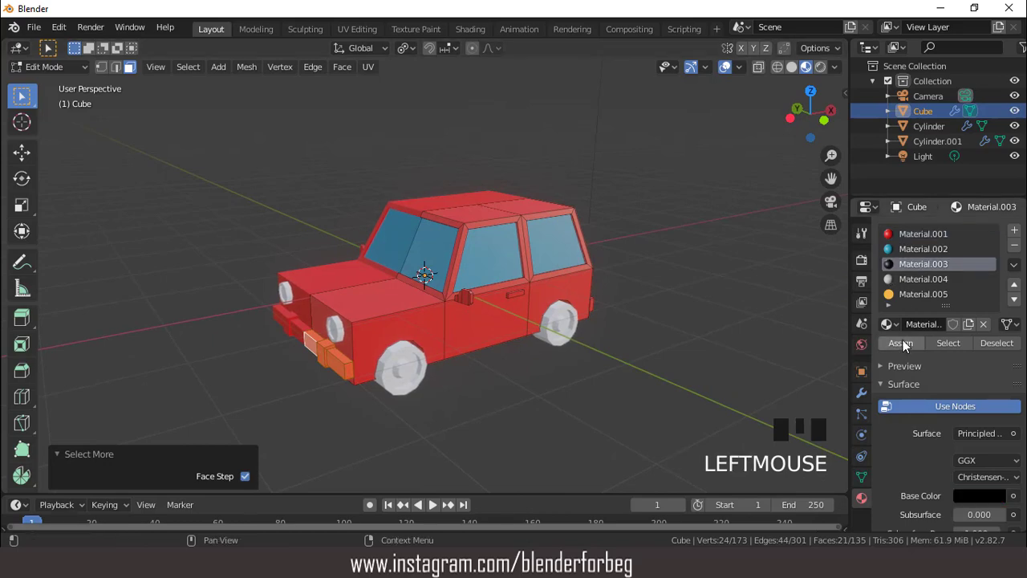
pyautogui.click(902, 341)
# - Select all faces of the rear bumper and assign the black material to them
pyautogui.scroll(2, 560, 316)
pyautogui.moveTo(560, 316)
pyautogui.mouseDown(button='middle')
pyautogui.moveTo(468, 310)
pyautogui.moveTo(594, 299)
pyautogui.moveTo(413, 298)
pyautogui.moveTo(548, 316)
pyautogui.mouseUp(button='middle')
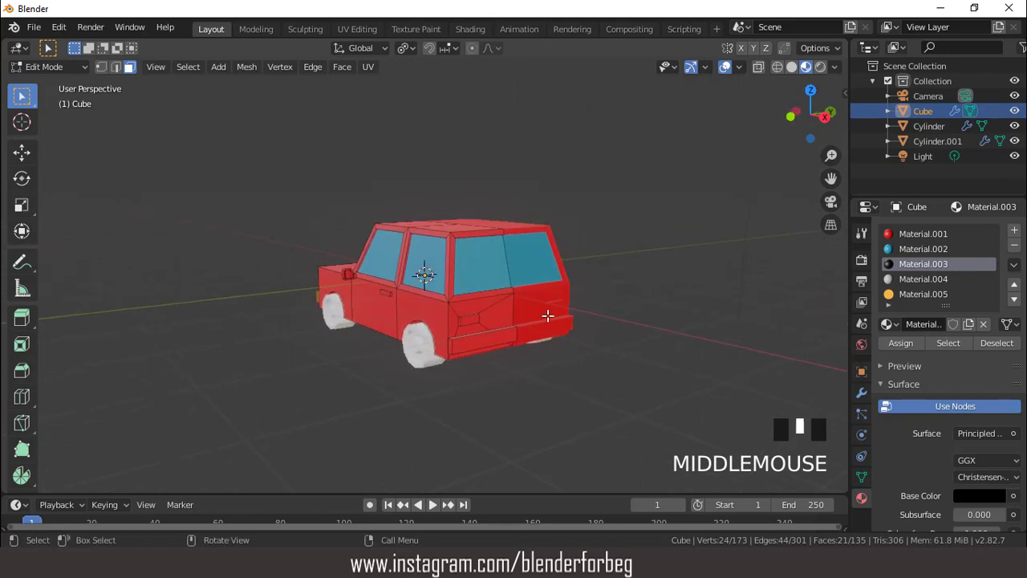
pyautogui.click(498, 337)
pyautogui.press('ctrl+KP_Add')
pyautogui.press('ctrl+KP_Add')
pyautogui.press('ctrl+KP_Add')
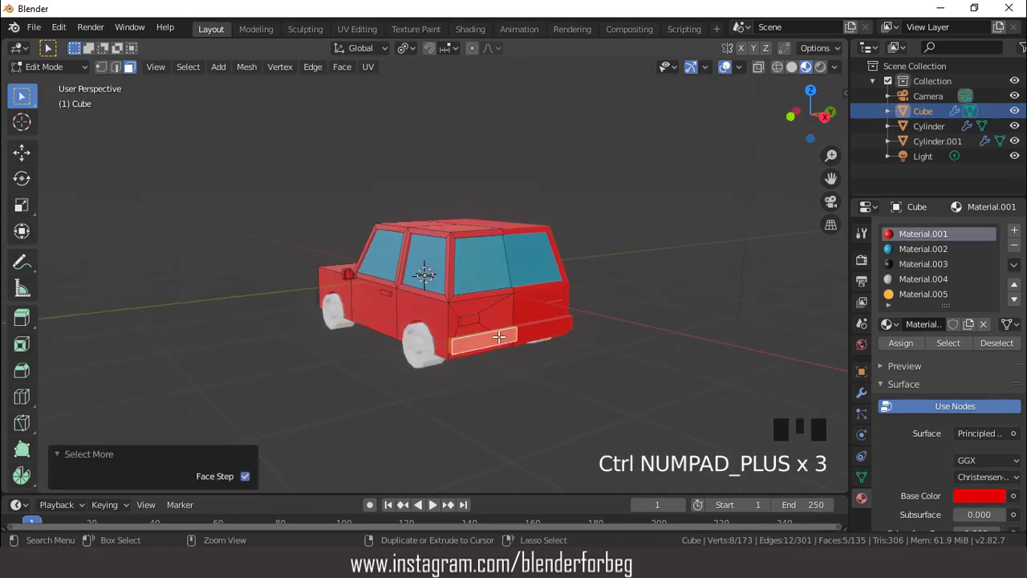
pyautogui.moveTo(454, 311); pyautogui.dragTo(401, 309, button='middle')
pyautogui.click(891, 264)
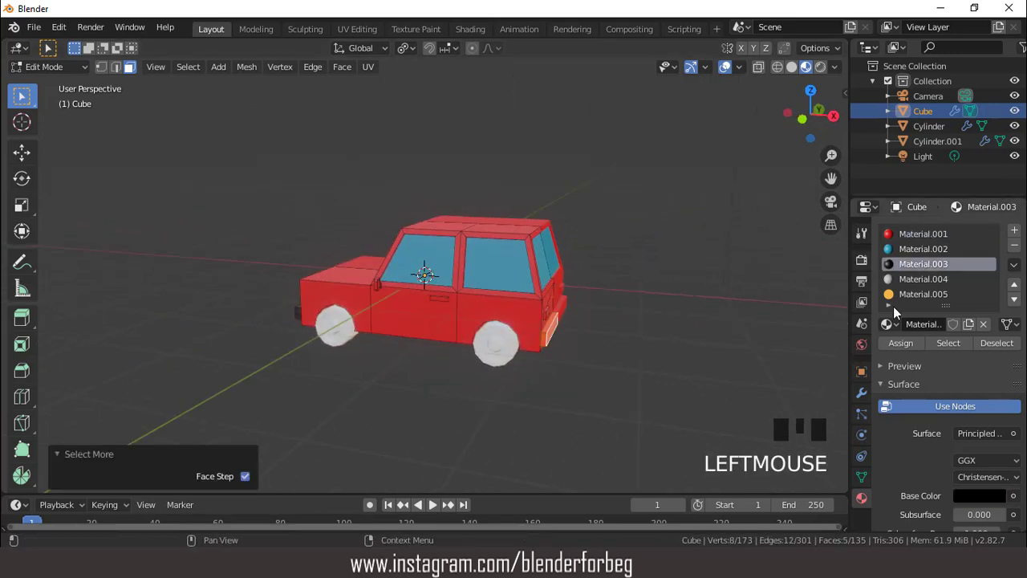
pyautogui.click(899, 343)
# - Select only the extruded taillight's faces, assign the orange emission material, and check the result without overlays
pyautogui.scroll(-2, 626, 313)
pyautogui.moveTo(626, 314); pyautogui.dragTo(541, 319, button='middle')
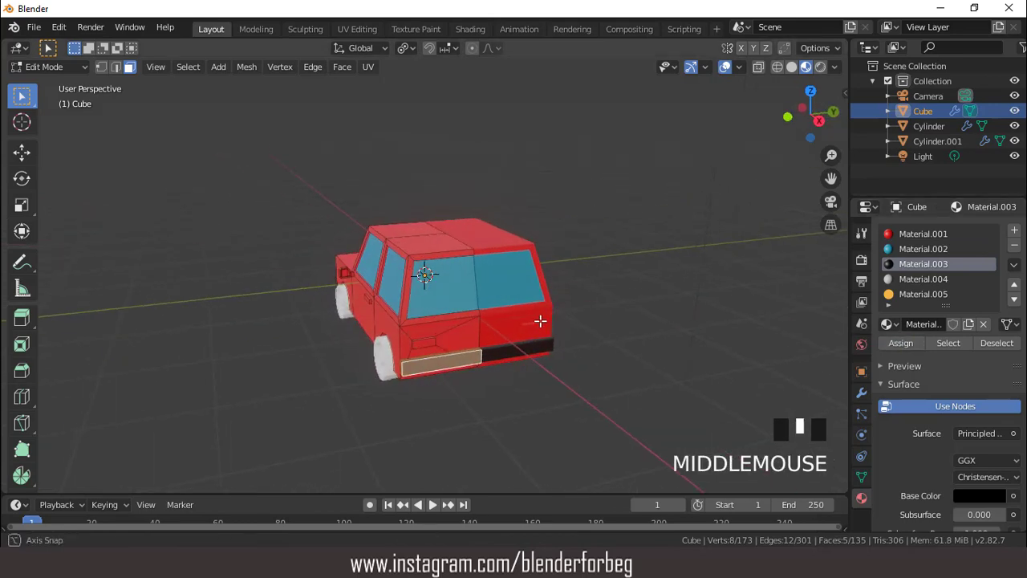
pyautogui.scroll(1, 431, 365)
pyautogui.click(431, 365)
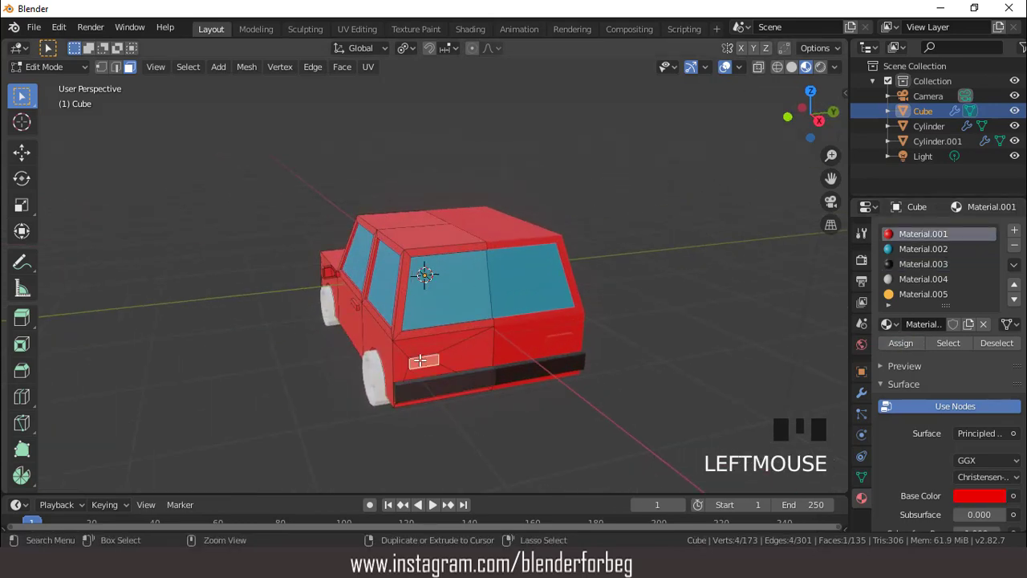
pyautogui.press('ctrl+KP_Add')
pyautogui.press('ctrl+KP_Add')
pyautogui.press('ctrl+KP_Add')
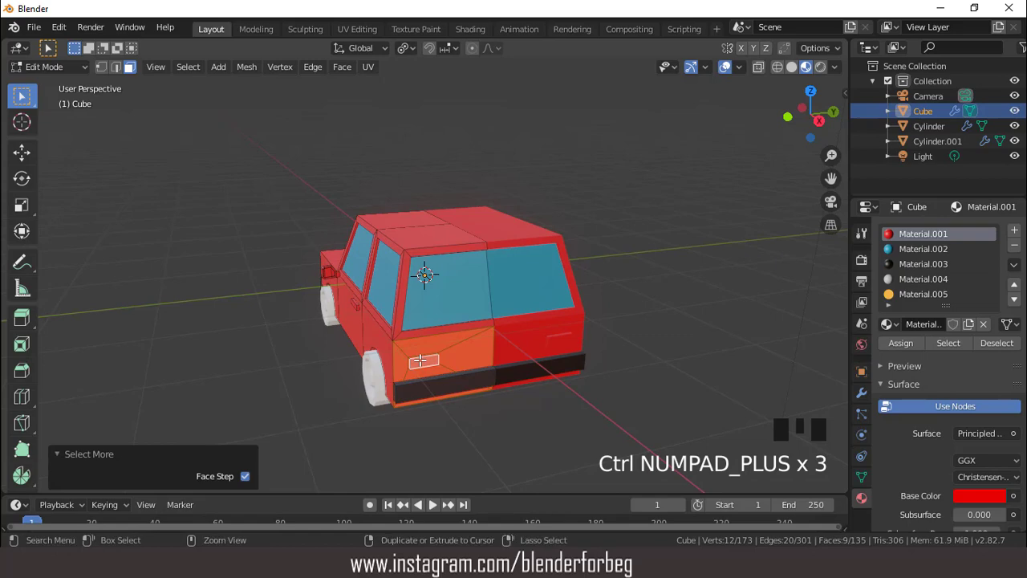
pyautogui.press('ctrl+KP_Subtract')
pyautogui.moveTo(450, 320); pyautogui.dragTo(377, 323, button='middle')
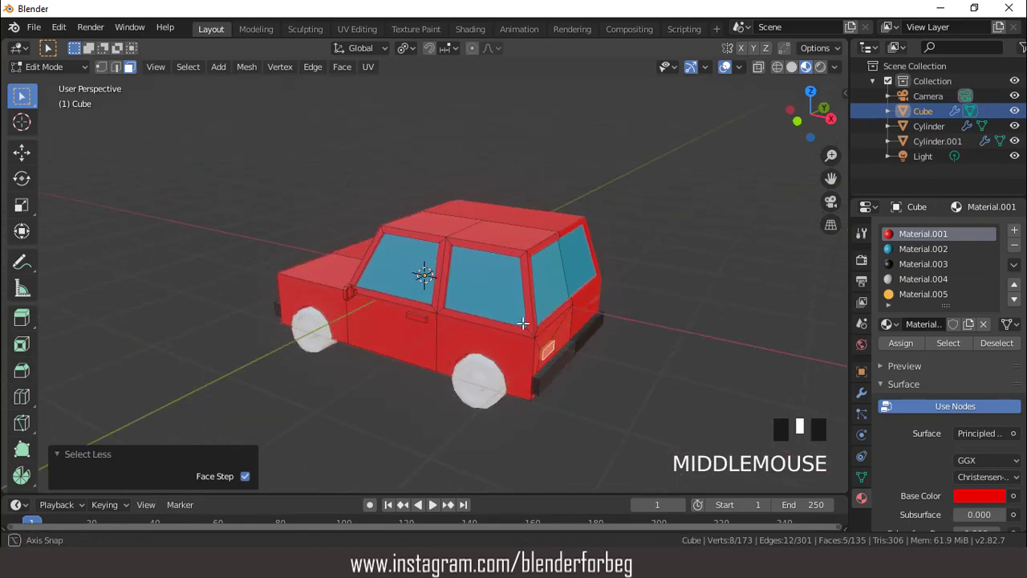
pyautogui.click(918, 293)
pyautogui.click(895, 341)
pyautogui.moveTo(802, 334); pyautogui.dragTo(688, 210, button='middle')
pyautogui.click(722, 69)
pyautogui.click(722, 69)
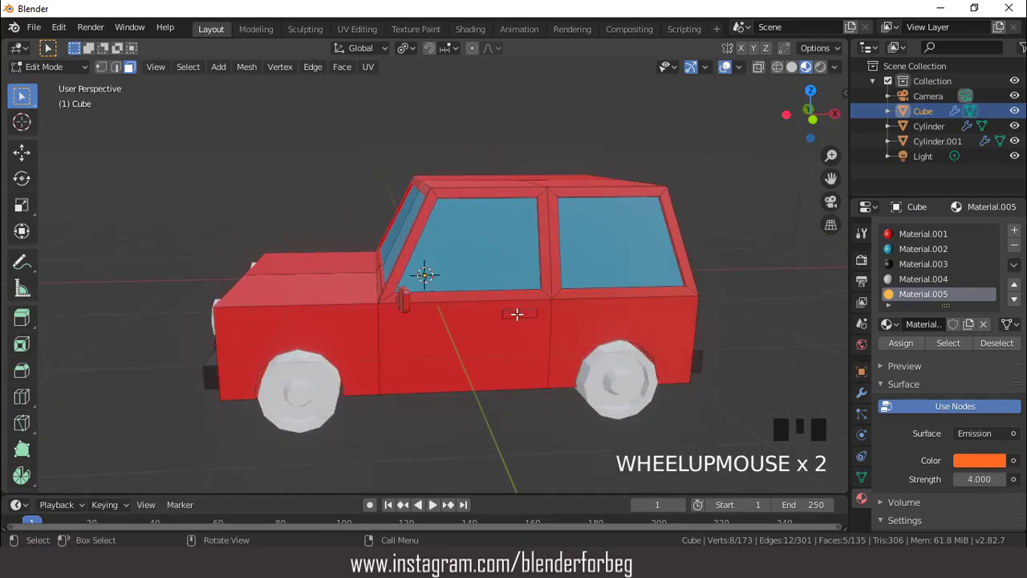
# - Select all faces of the door handle and assign the black material to them
pyautogui.click(517, 314)
pyautogui.press('ctrl+KP_Add')
pyautogui.press('ctrl+KP_Add')
pyautogui.press('ctrl+KP_Add')
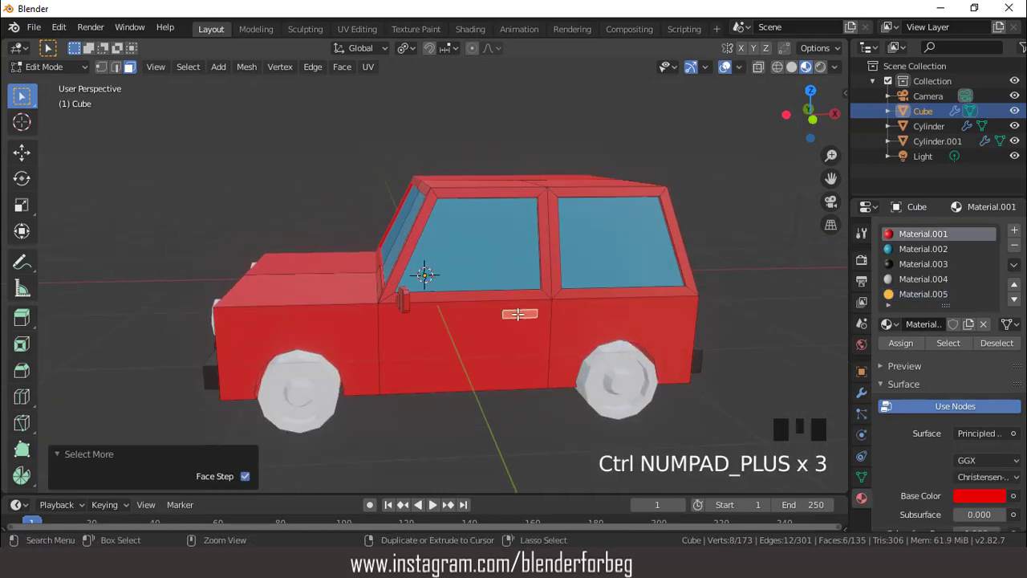
pyautogui.click(909, 264)
pyautogui.click(901, 342)
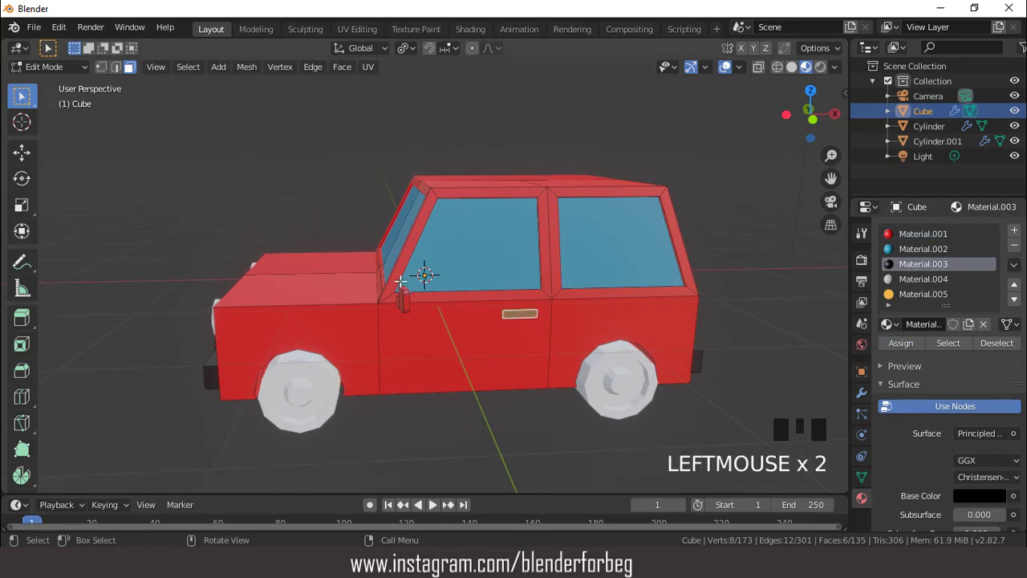
# - Select all faces of the side mirror by growing the selection from one face and assign the black material to them
pyautogui.moveTo(399, 281); pyautogui.dragTo(436, 321, button='middle')
pyautogui.click(440, 324)
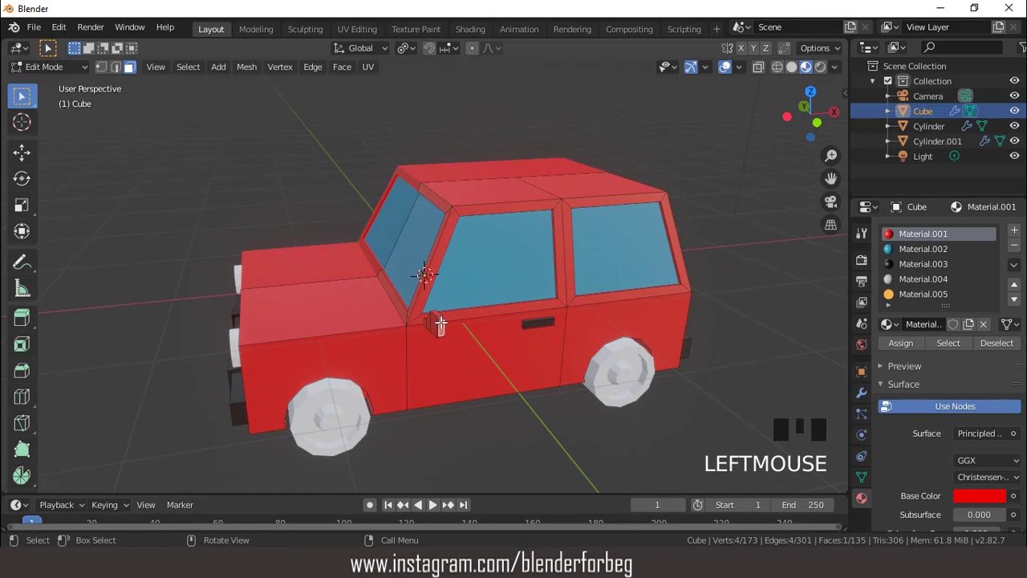
pyautogui.press('ctrl+KP_Add')
pyautogui.press('ctrl+KP_Add')
pyautogui.press('ctrl+KP_Add')
pyautogui.press('ctrl+KP_Add')
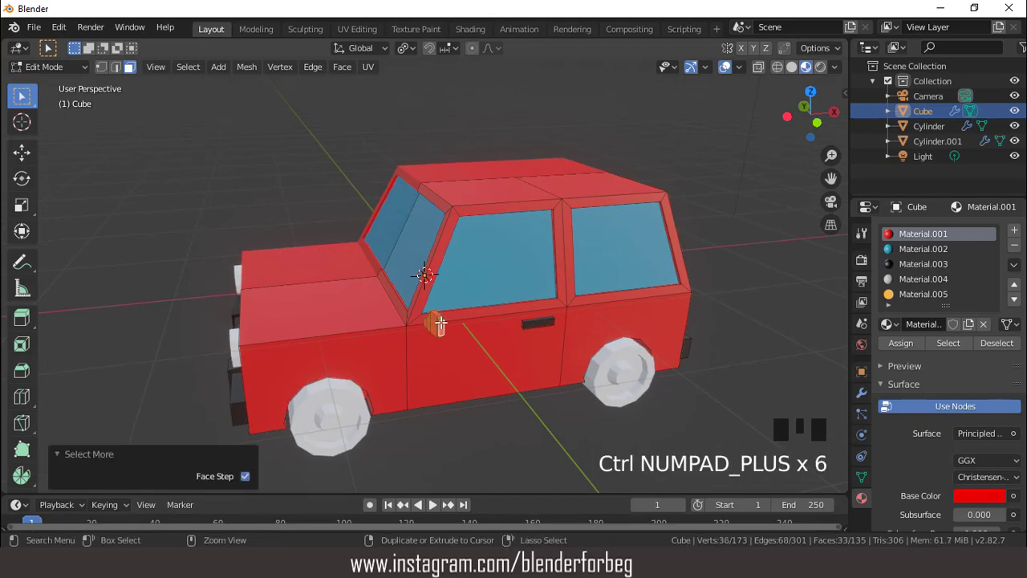
pyautogui.click(917, 264)
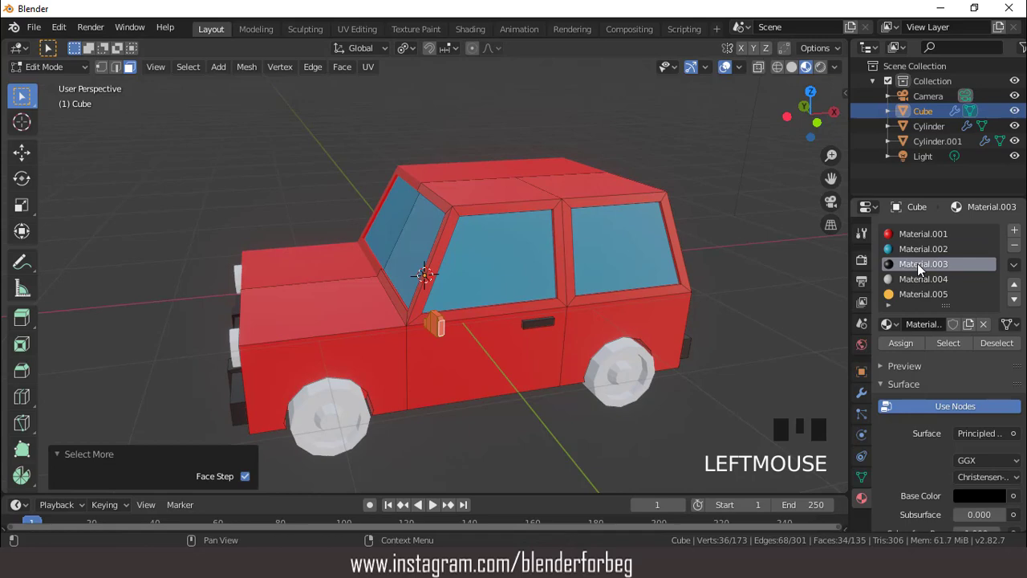
pyautogui.click(902, 343)
# - Select the side mirror's glass face with its surrounding faces, assign the grey material (Material.004), and check the result in Object Mode
pyautogui.moveTo(583, 268); pyautogui.dragTo(328, 271, button='middle')
pyautogui.scroll(3, 207, 303)
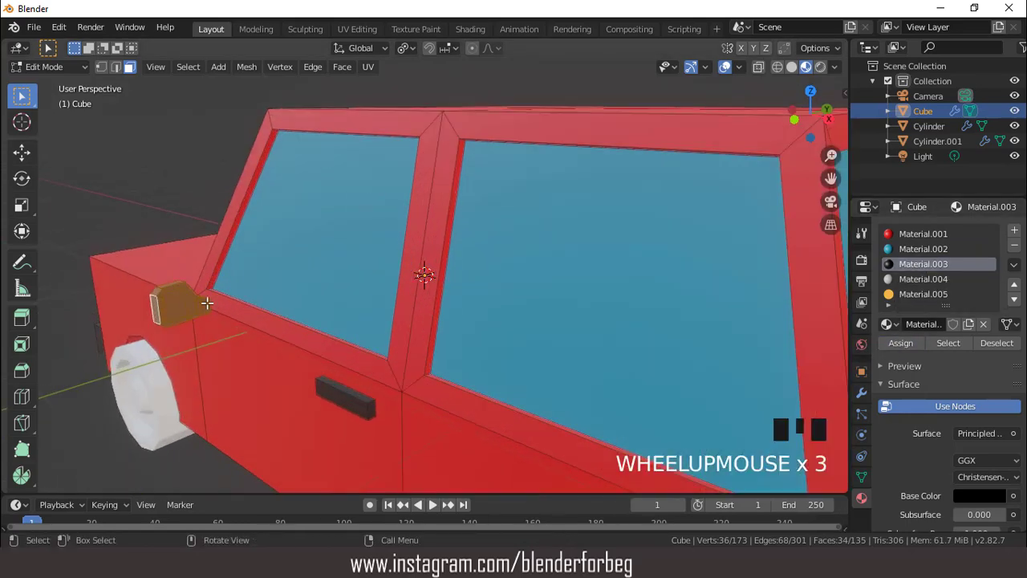
pyautogui.click(180, 303)
pyautogui.scroll(2, 191, 298)
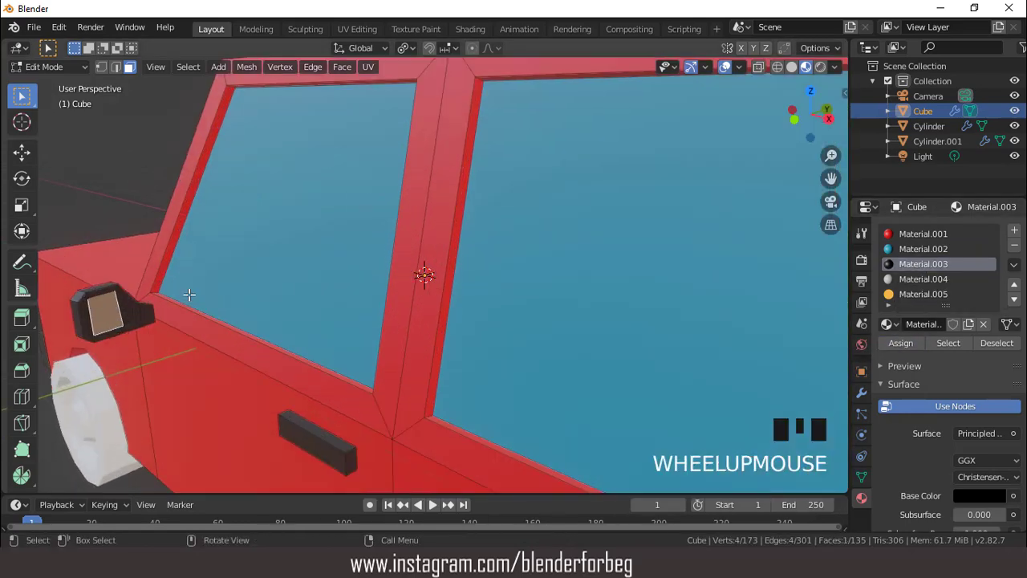
pyautogui.press('ctrl+KP_4')
pyautogui.press('ctrl+KP_4')
pyautogui.press('ctrl+KP_4')
pyautogui.press('ctrl+KP_4')
pyautogui.press('ctrl+KP_4')
pyautogui.press('ctrl+KP_4')
pyautogui.press('ctrl+KP_4')
pyautogui.press('ctrl+KP_4')
pyautogui.press('ctrl+KP_4')
pyautogui.press('ctrl+KP_4')
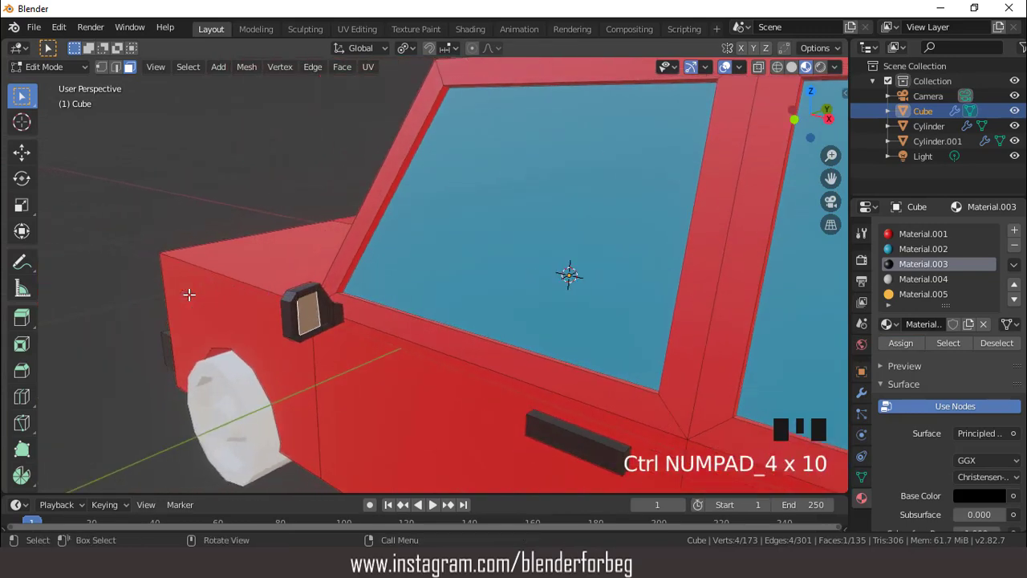
pyautogui.press('ctrl+KP_Add')
pyautogui.moveTo(330, 265); pyautogui.dragTo(481, 273, button='middle')
pyautogui.click(915, 280)
pyautogui.click(896, 343)
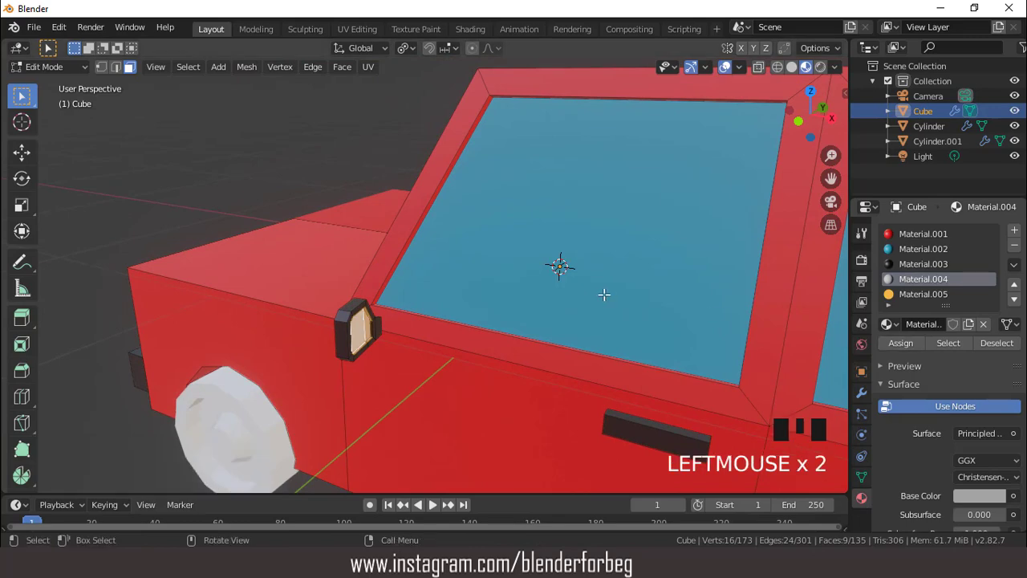
pyautogui.moveTo(605, 294); pyautogui.dragTo(433, 250, button='middle')
pyautogui.press('Tab')
pyautogui.press('Tab')
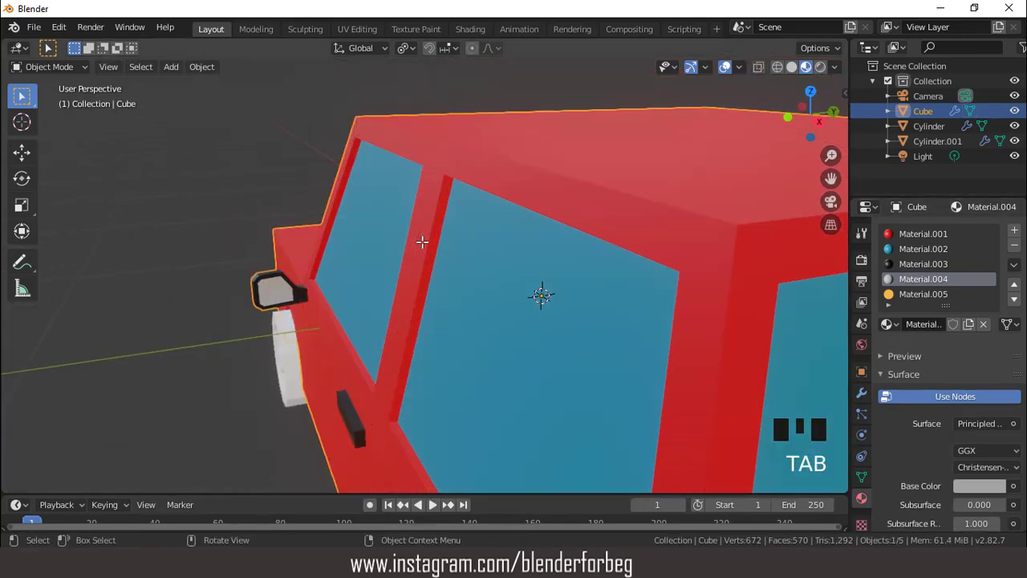
# - Leave the car body's Edit Mode, select the wheels object, and open it for face editing
pyautogui.scroll(-2, 525, 220)
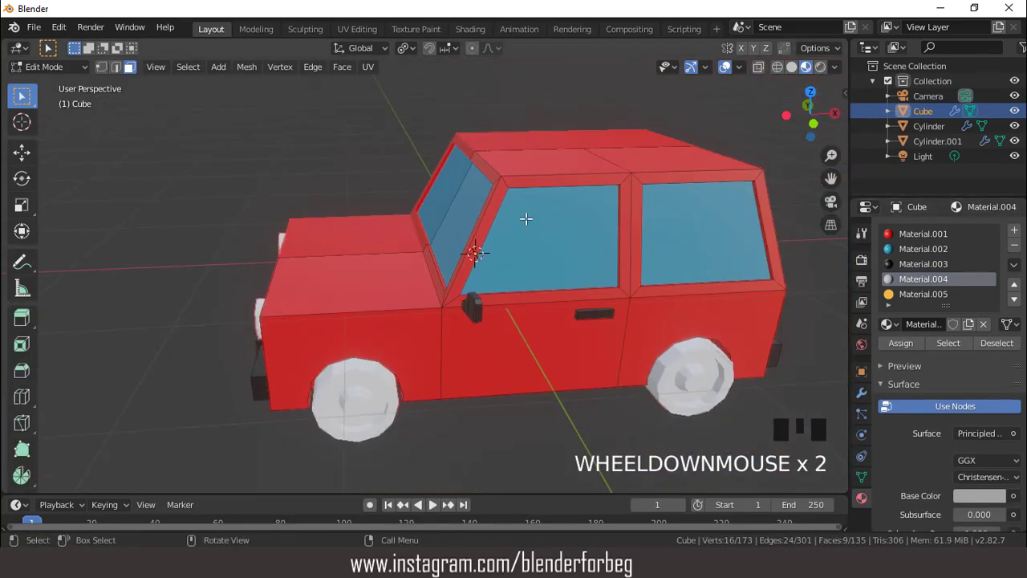
pyautogui.moveTo(525, 220); pyautogui.dragTo(557, 228, button='middle')
pyautogui.scroll(4, 556, 228)
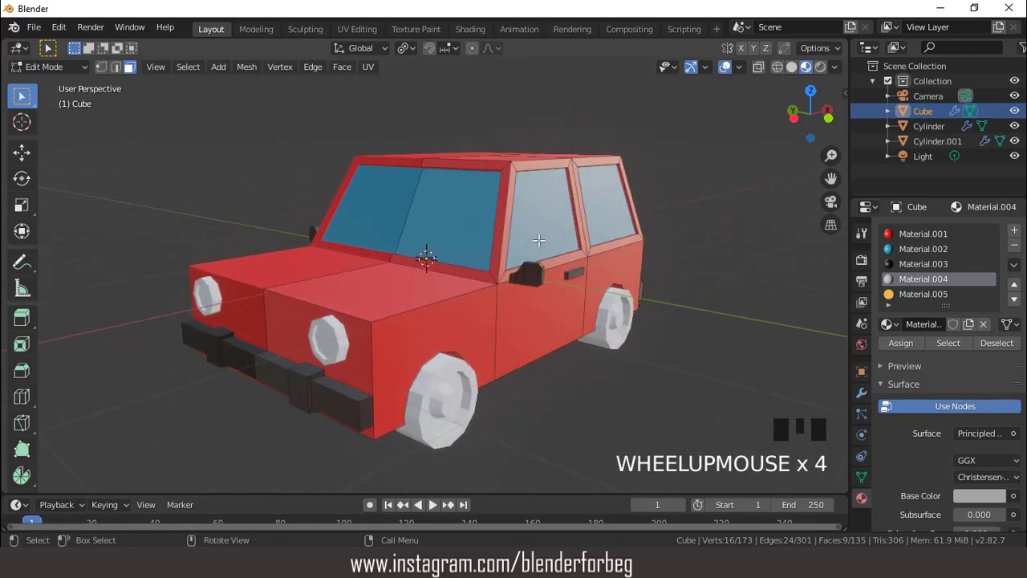
pyautogui.press('Tab')
pyautogui.scroll(-2, 545, 244)
pyautogui.moveTo(550, 246); pyautogui.dragTo(490, 265, button='middle')
pyautogui.click(452, 336)
pyautogui.scroll(2, 495, 327)
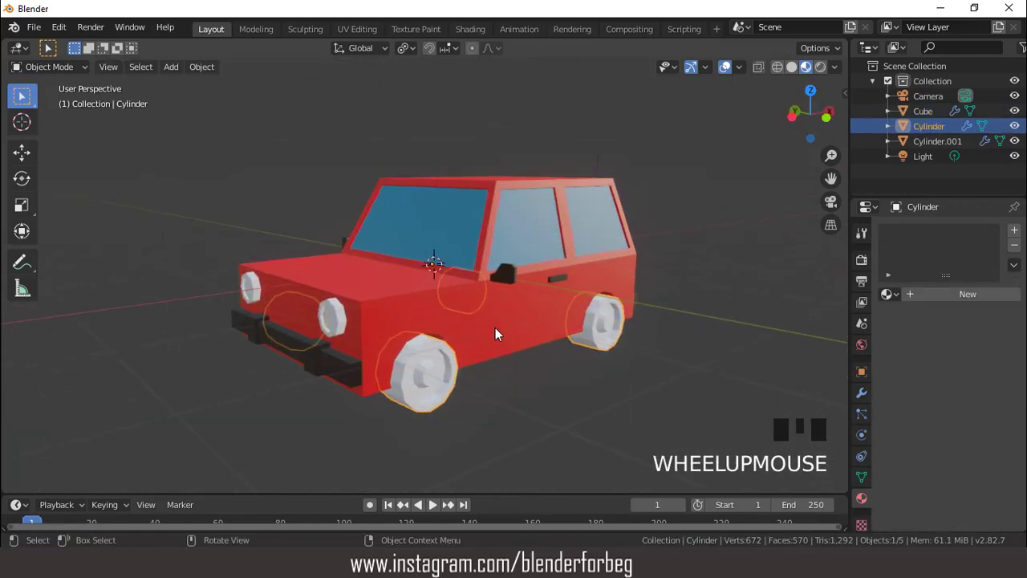
pyautogui.moveTo(496, 328)
pyautogui.mouseDown(button='middle')
pyautogui.moveTo(455, 307)
pyautogui.moveTo(477, 326)
pyautogui.mouseUp(button='middle')
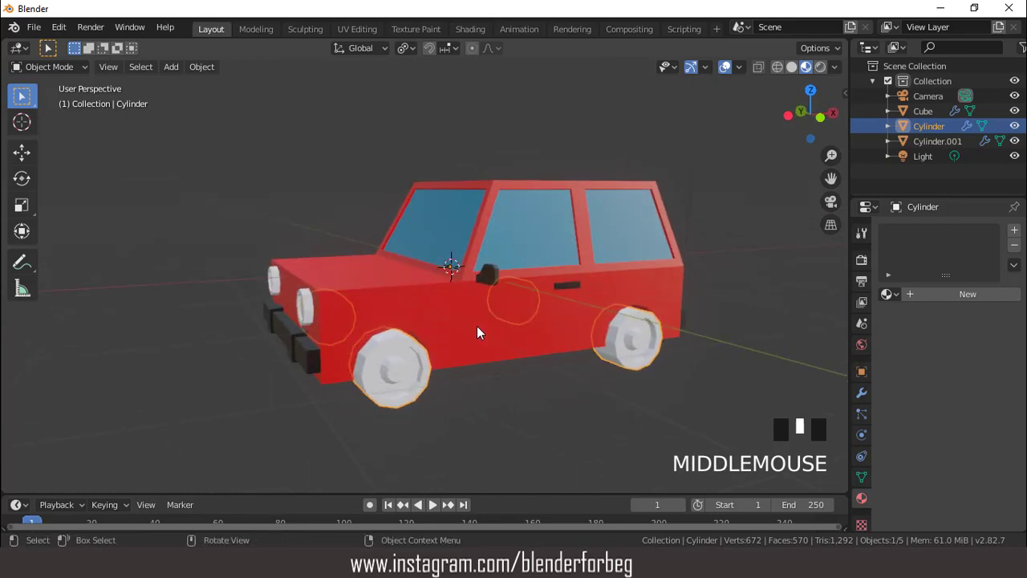
pyautogui.press('Tab')
pyautogui.scroll(2, 466, 338)
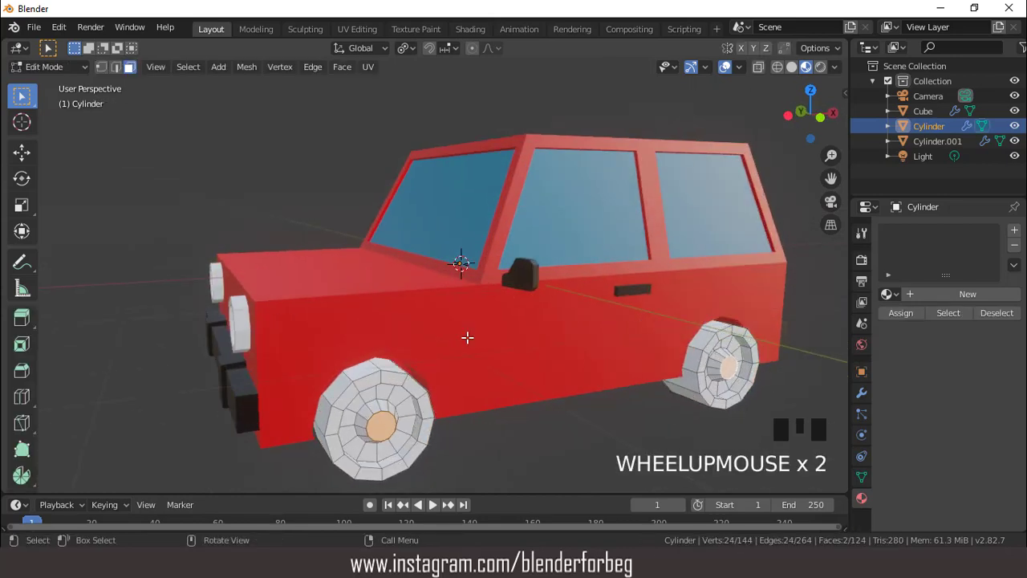
# - Select the two inner rim face loops on both the front and rear wheels, undoing any wrongly selected loop
pyautogui.keyDown('alt'); pyautogui.click(388, 393); pyautogui.keyUp('alt')
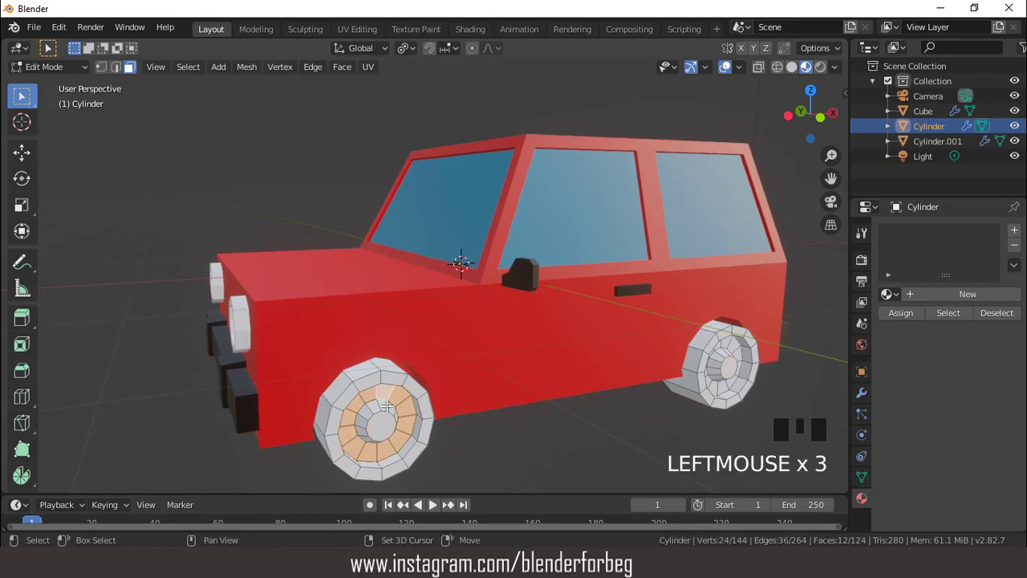
pyautogui.keyDown('alt'); pyautogui.keyDown('shift'); pyautogui.click(387, 407); pyautogui.keyUp('shift'); pyautogui.keyUp('alt')
pyautogui.keyDown('alt'); pyautogui.keyDown('shift'); pyautogui.click(733, 343); pyautogui.keyUp('shift'); pyautogui.keyUp('alt')
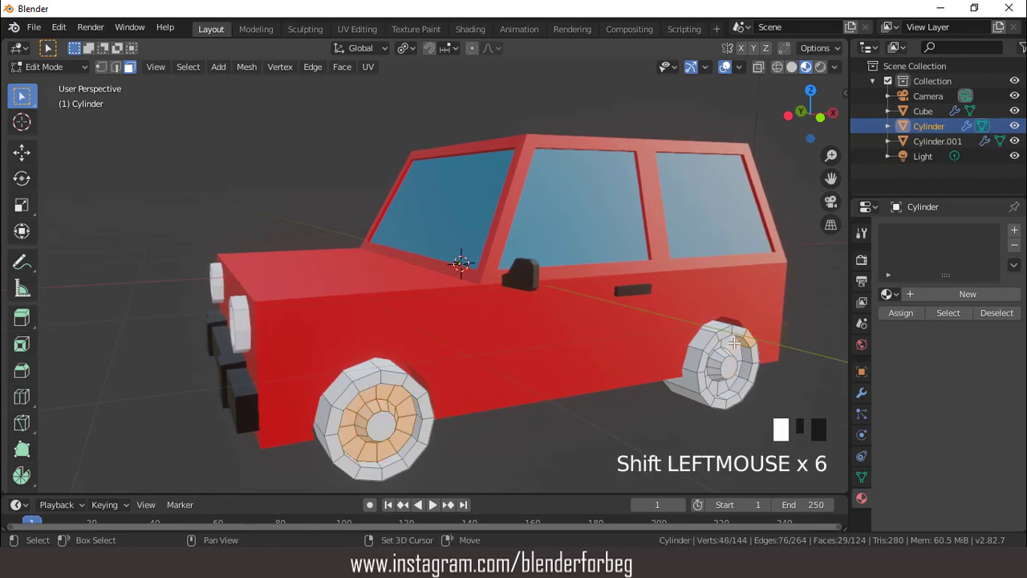
pyautogui.moveTo(736, 351); pyautogui.dragTo(685, 343, button='middle')
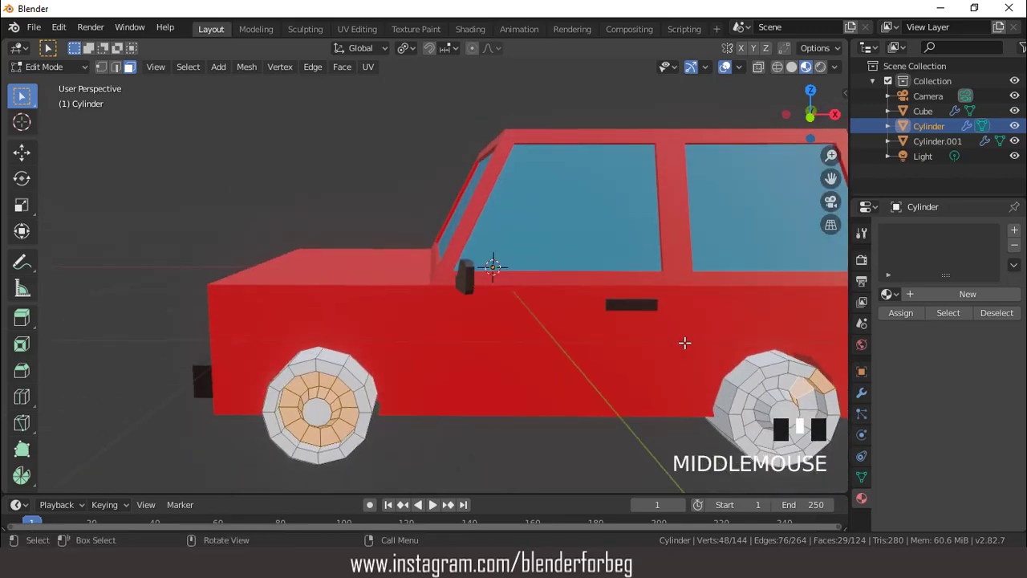
pyautogui.hotkey('ctrl', 'z')
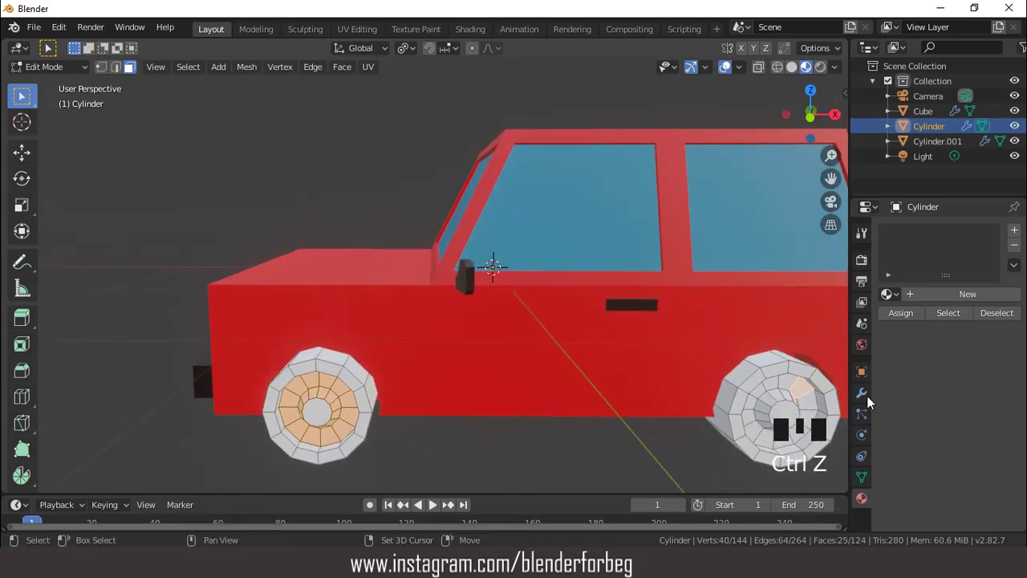
pyautogui.keyDown('shift'); pyautogui.click(803, 395); pyautogui.keyUp('shift')
pyautogui.keyDown('shift'); pyautogui.click(803, 395); pyautogui.keyUp('shift')
pyautogui.keyDown('shift'); pyautogui.click(804, 395); pyautogui.keyUp('shift')
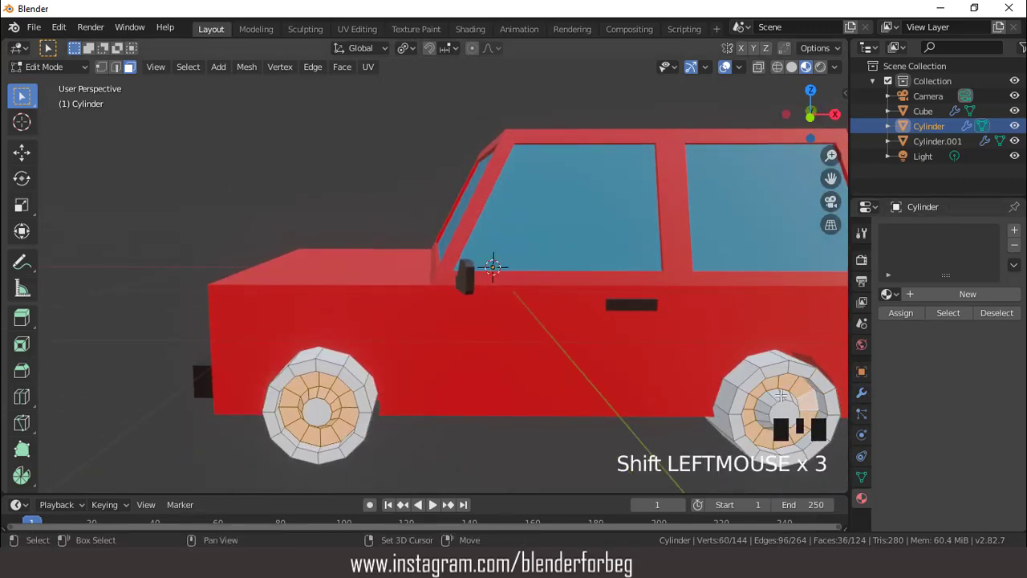
pyautogui.keyDown('shift'); pyautogui.click(781, 396); pyautogui.keyUp('shift')
pyautogui.keyDown('shift'); pyautogui.click(781, 396); pyautogui.keyUp('shift')
pyautogui.keyDown('shift'); pyautogui.click(781, 395); pyautogui.keyUp('shift')
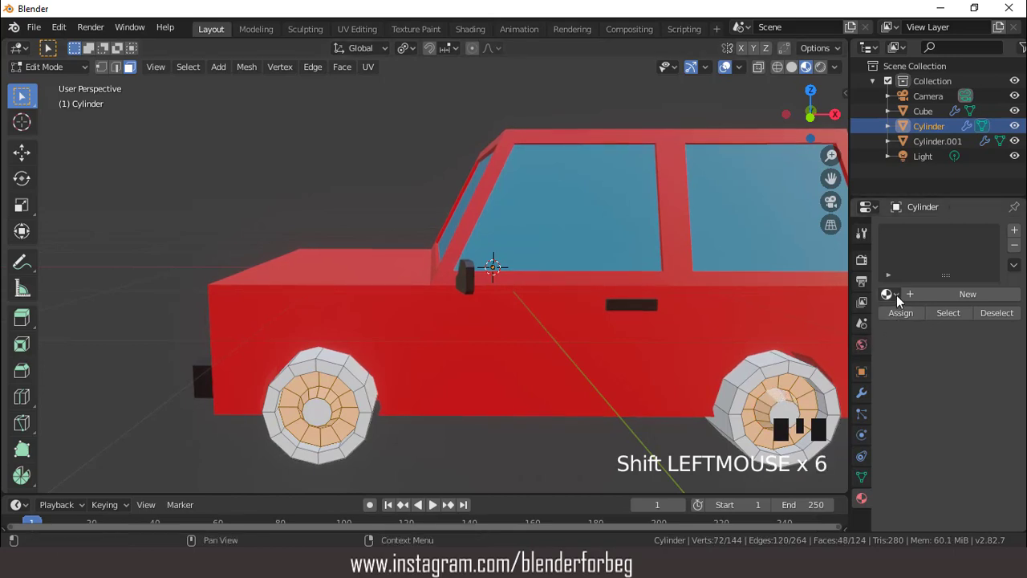
# - Add a new material to the wheels and darken its base color to near black
pyautogui.click(1016, 231)
pyautogui.click(957, 294)
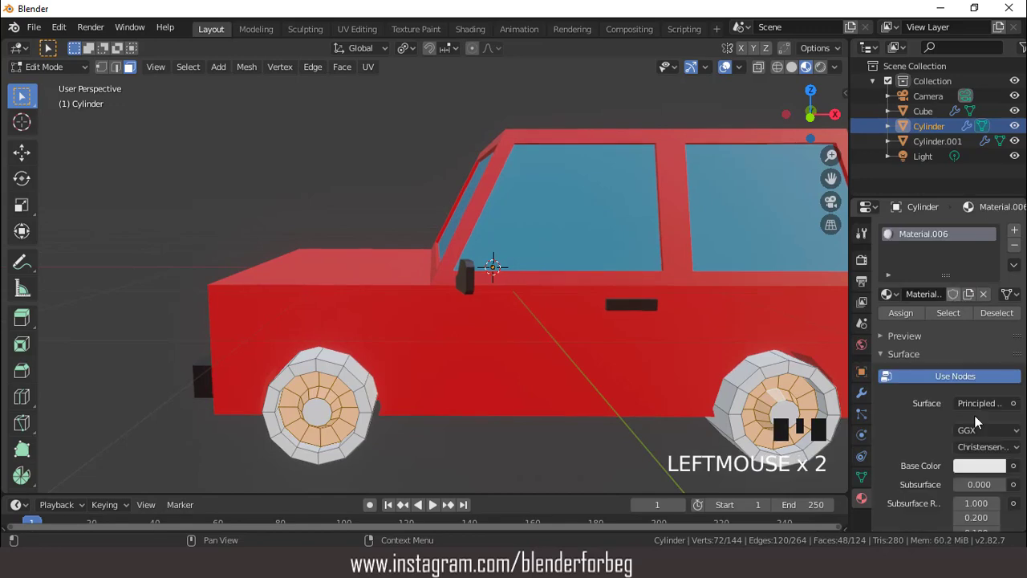
pyautogui.click(974, 466)
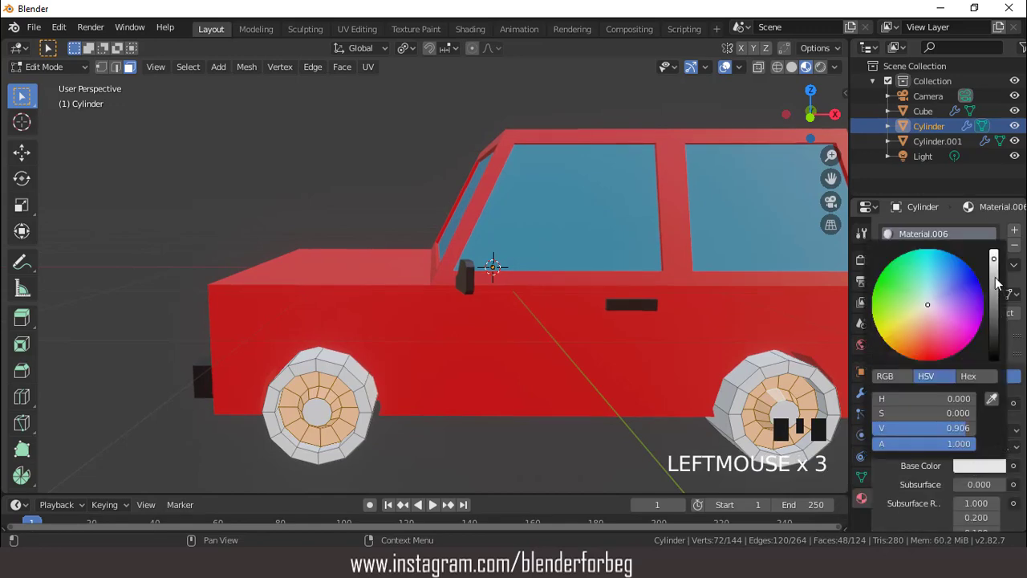
pyautogui.moveTo(998, 280); pyautogui.dragTo(995, 359)
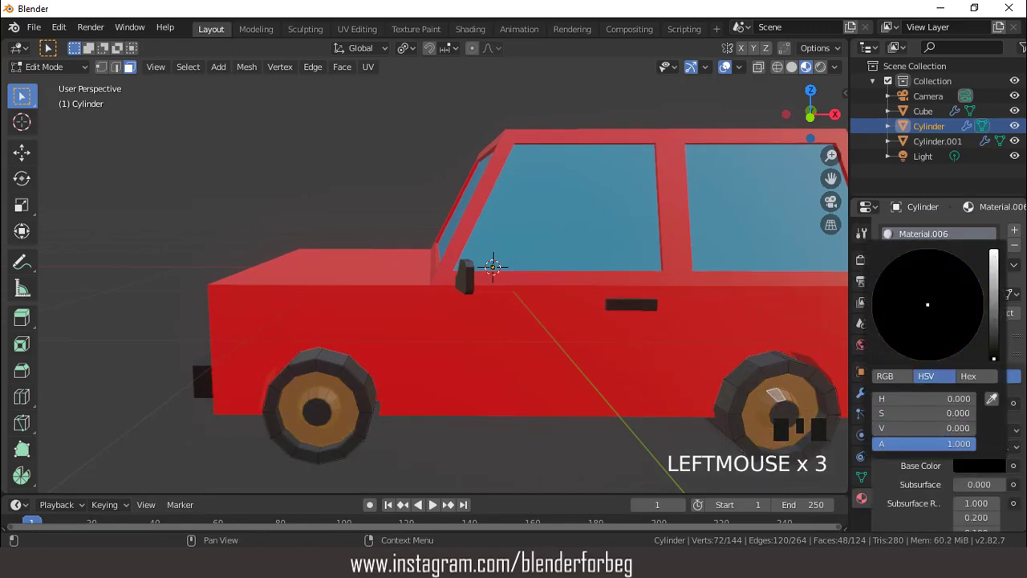
# - Add a second, white material to the wheels, assign it to the selected rim faces, and return to Object Mode
pyautogui.click(1015, 231)
pyautogui.click(952, 324)
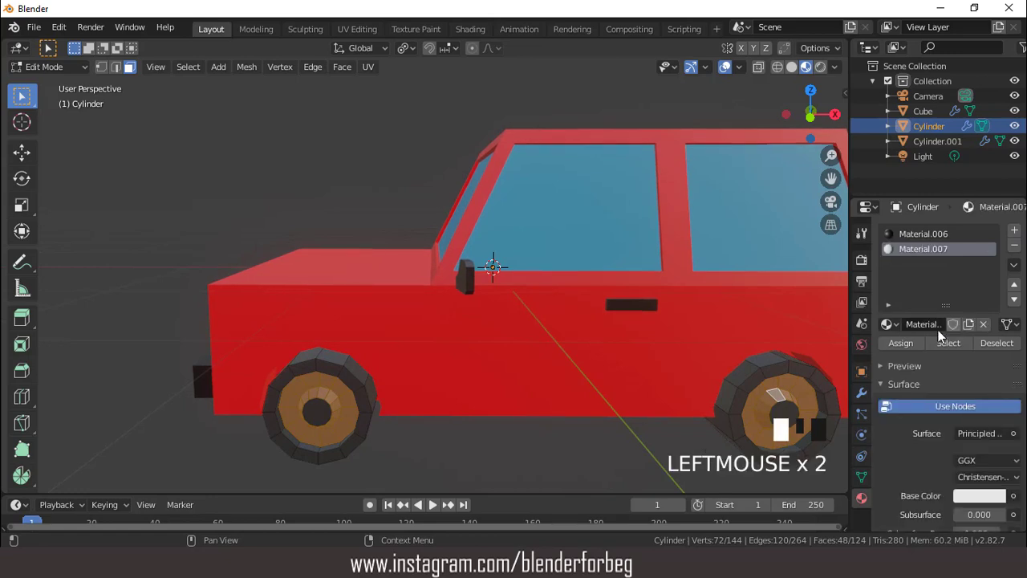
pyautogui.click(980, 495)
pyautogui.moveTo(996, 301); pyautogui.dragTo(995, 280)
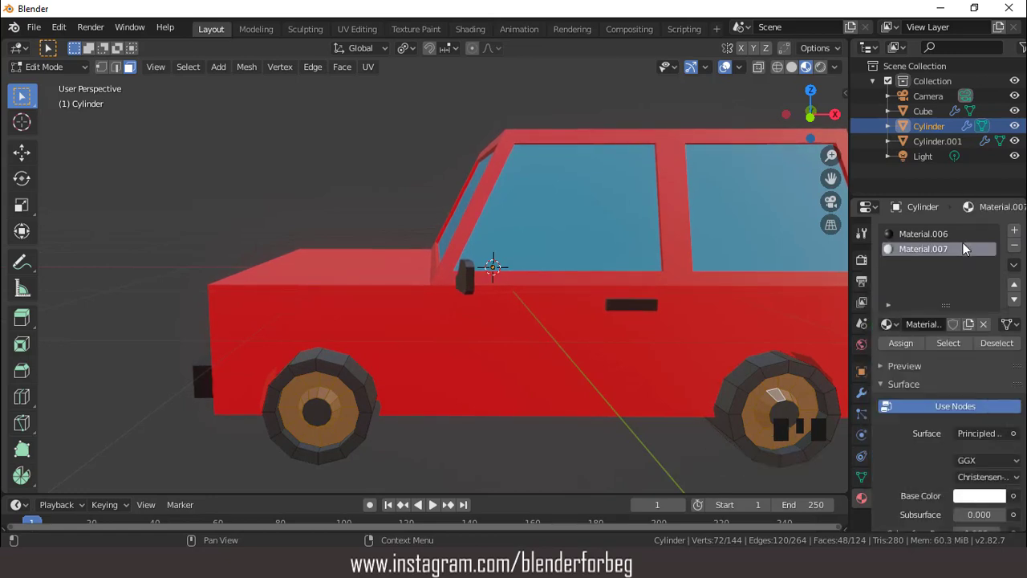
pyautogui.click(896, 343)
pyautogui.scroll(-2, 717, 340)
pyautogui.moveTo(718, 340); pyautogui.dragTo(619, 301, button='middle')
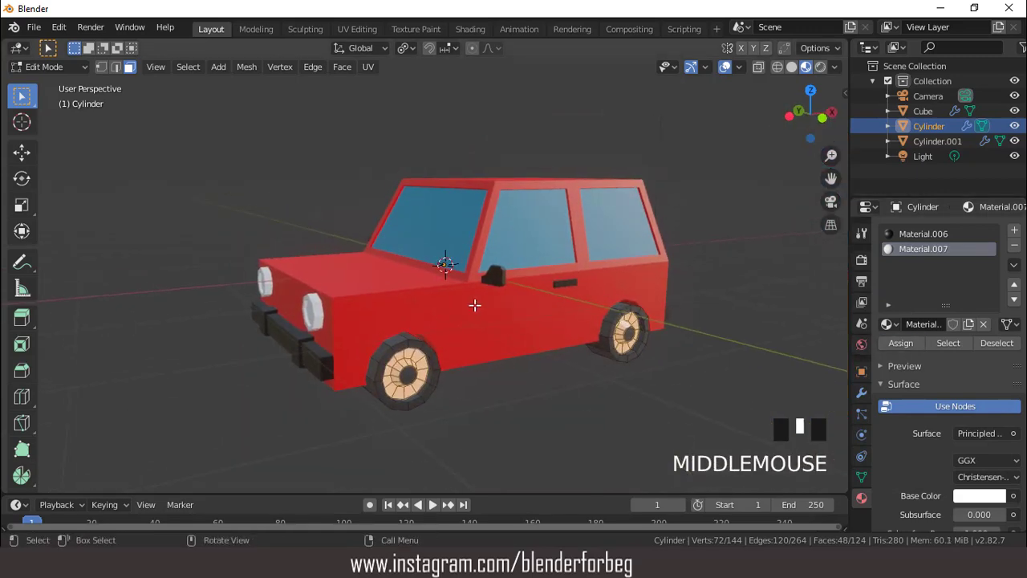
pyautogui.press('Tab')
# - Select the headlights and give them a new material with a grey base color of value 0.533
pyautogui.moveTo(367, 268); pyautogui.dragTo(440, 292, button='middle')
pyautogui.click(439, 292)
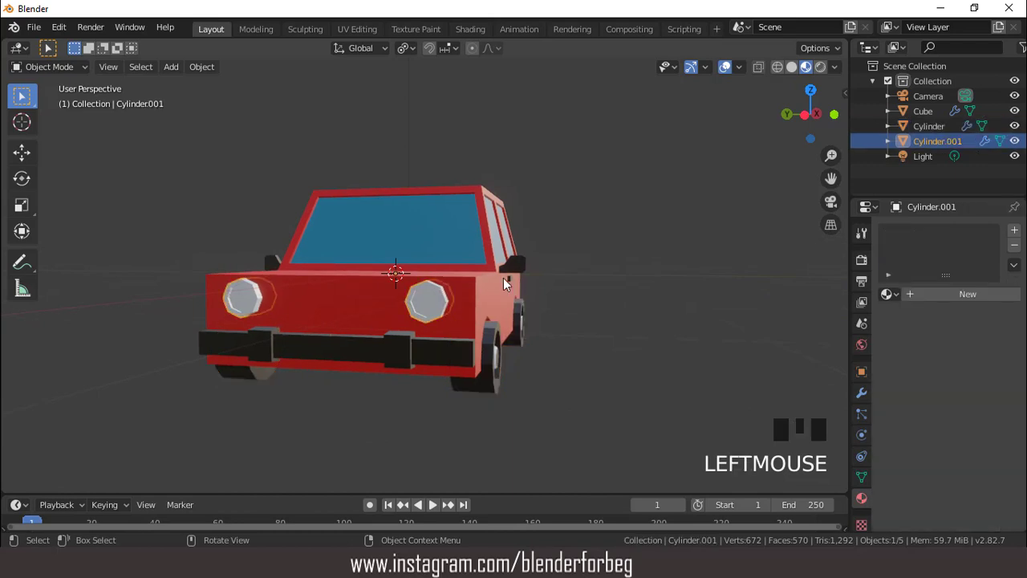
pyautogui.moveTo(503, 278); pyautogui.dragTo(427, 294, button='middle')
pyautogui.click(943, 293)
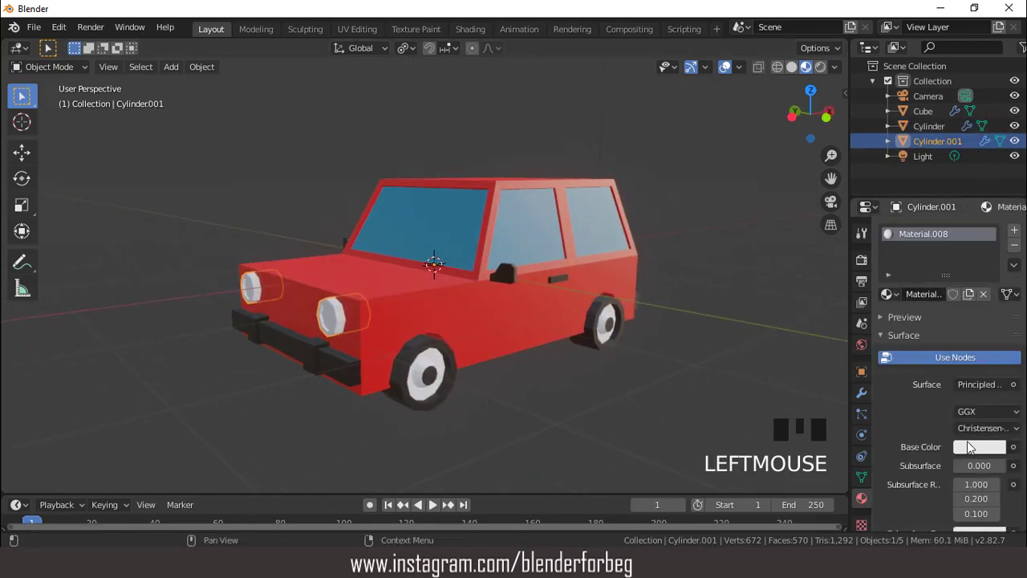
pyautogui.click(968, 447)
pyautogui.moveTo(993, 240); pyautogui.dragTo(994, 281)
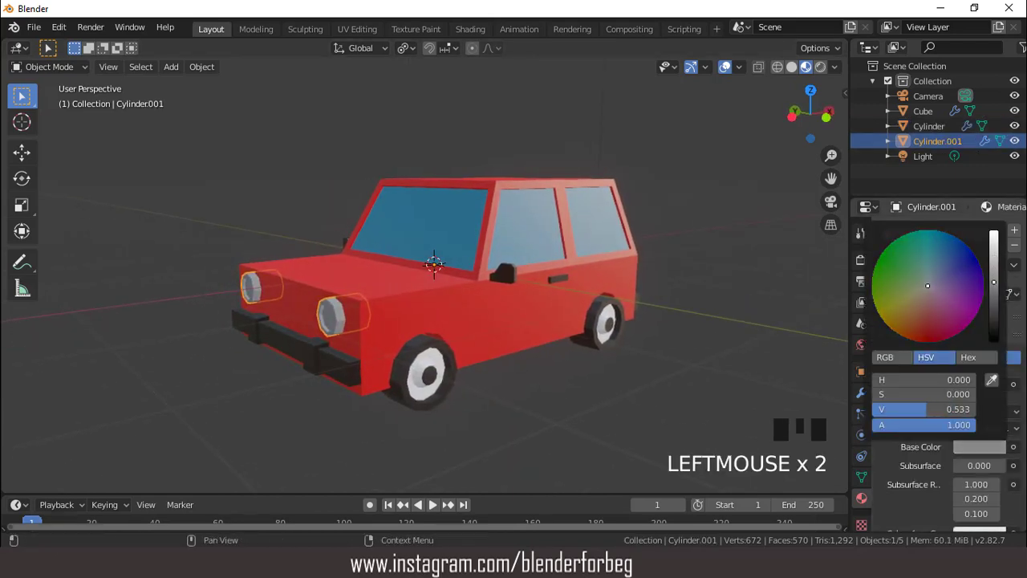
# - Add a second headlight material with an Emission surface and a yellow-orange color of hue 0.124 and saturation 1.000
pyautogui.click(1016, 234)
pyautogui.click(952, 319)
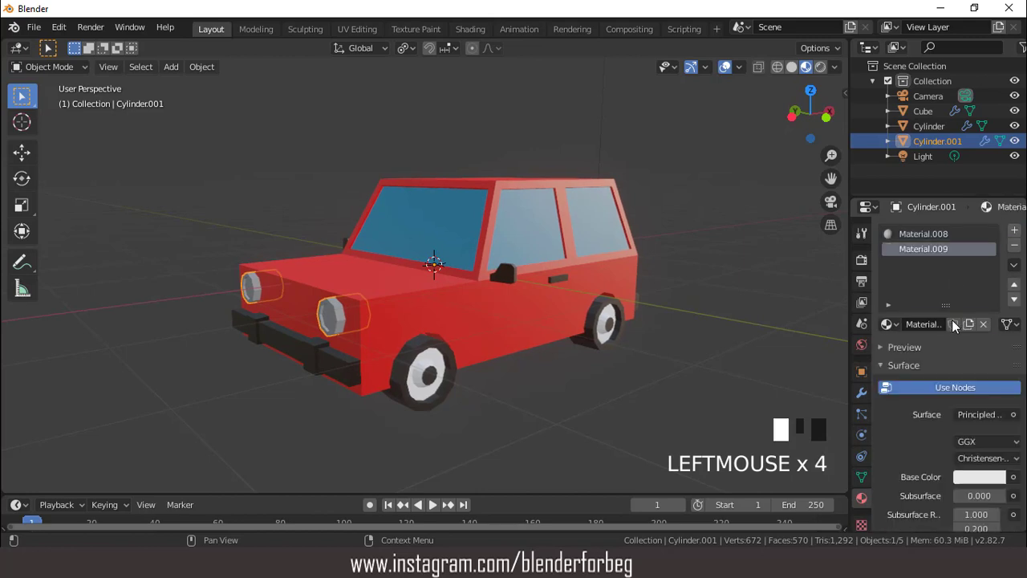
pyautogui.click(967, 415)
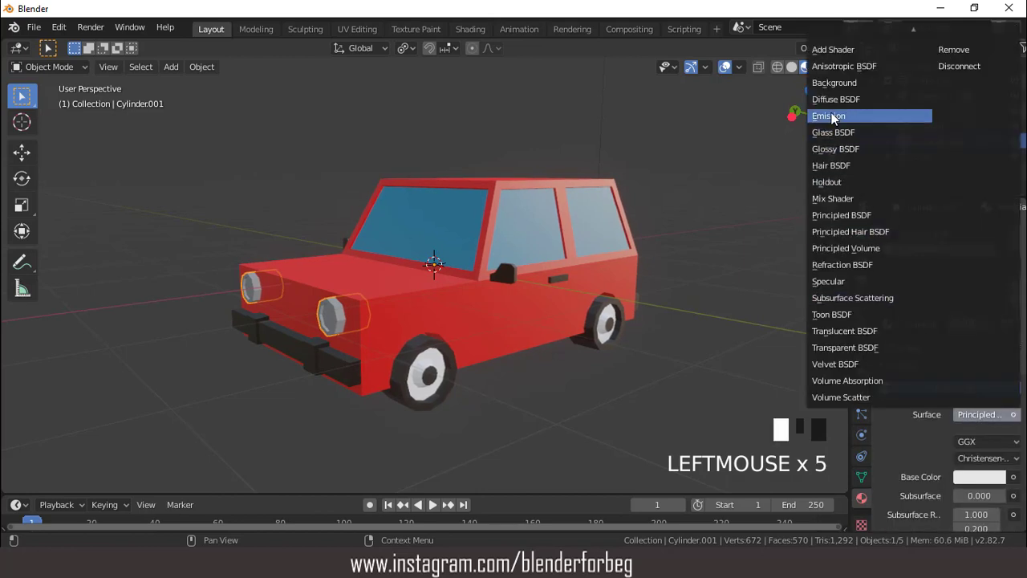
pyautogui.click(899, 116)
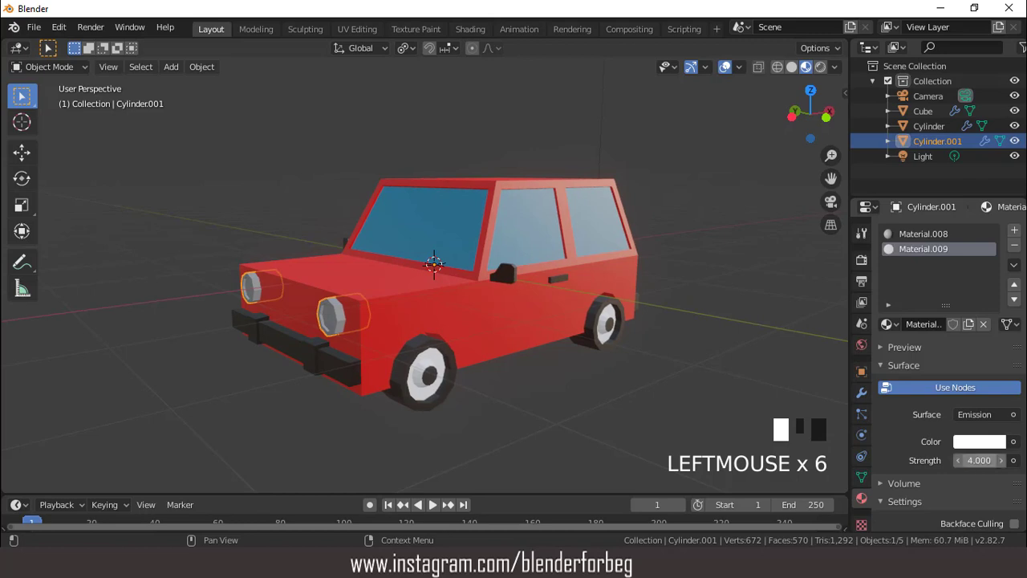
pyautogui.click(979, 441)
pyautogui.moveTo(900, 309); pyautogui.dragTo(891, 317)
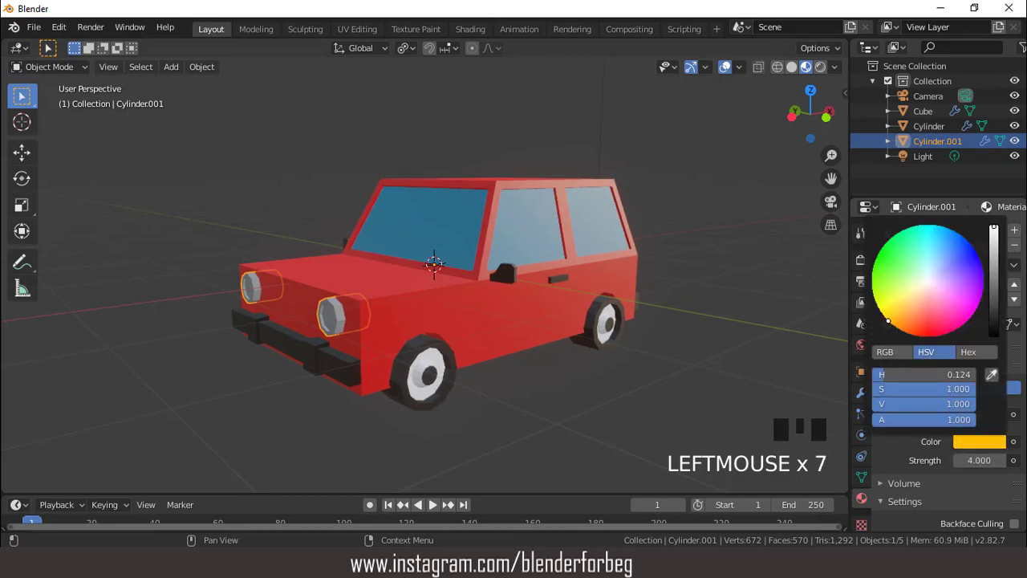
# - Select the headlight's front lens face in Edit Mode and assign the yellow-orange emission material to it
pyautogui.press('Tab')
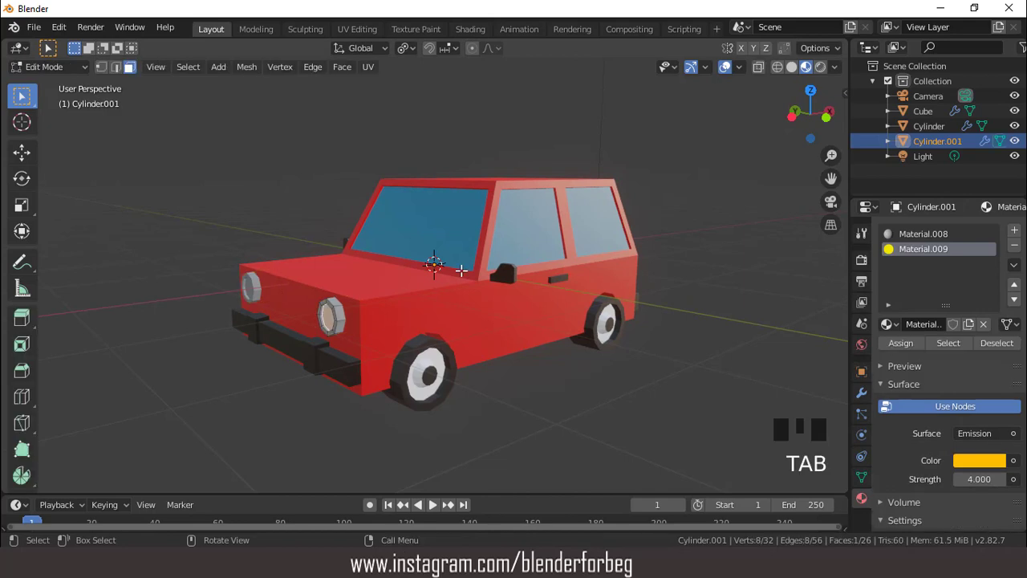
pyautogui.scroll(2, 461, 270)
pyautogui.moveTo(462, 270); pyautogui.dragTo(500, 264, button='middle')
pyautogui.click(595, 353)
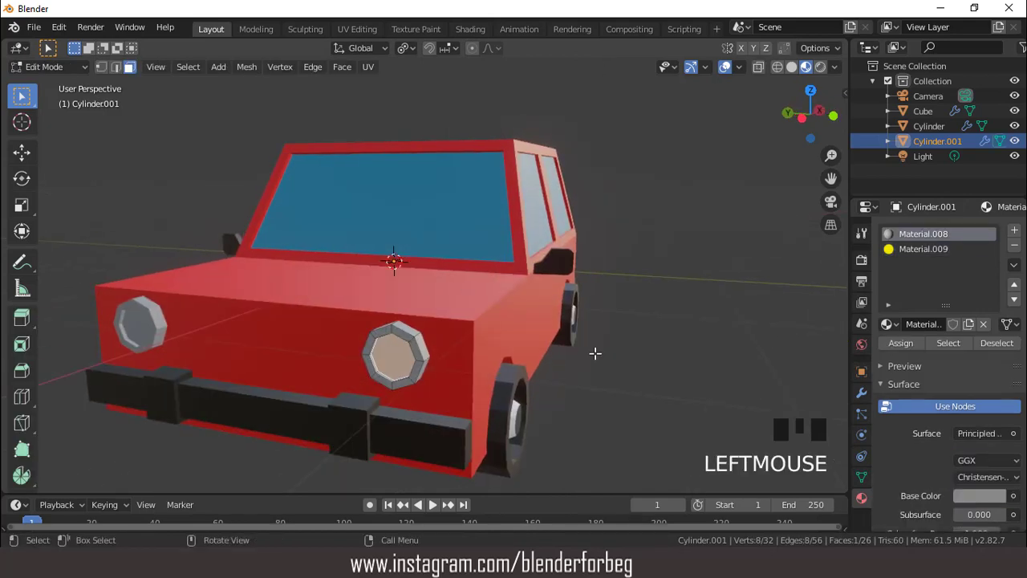
pyautogui.click(899, 343)
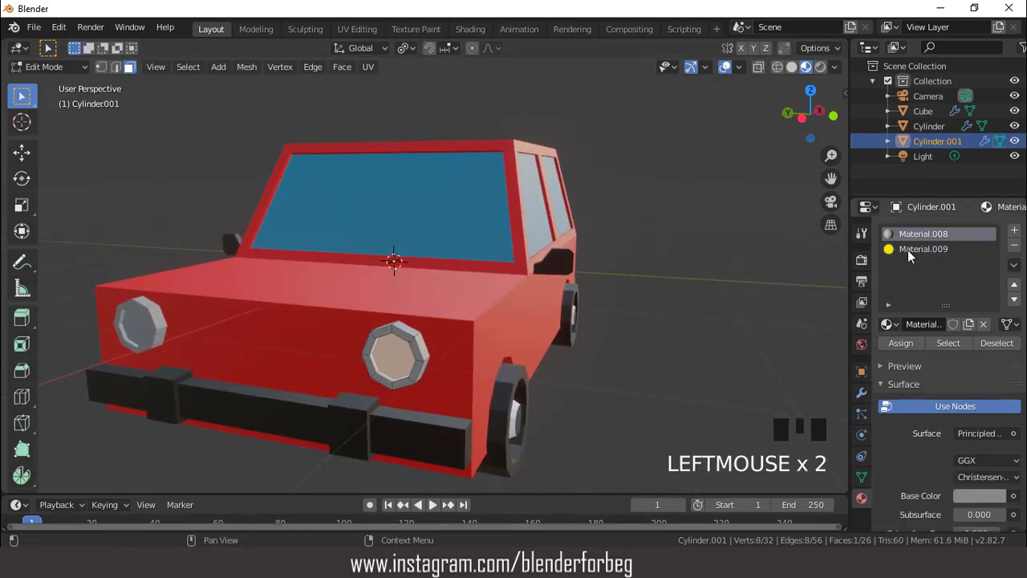
pyautogui.click(908, 250)
pyautogui.click(891, 341)
# - Hide the viewport overlays and examine the colored car from the front, rear and side
pyautogui.scroll(-3, 663, 313)
pyautogui.moveTo(663, 312); pyautogui.dragTo(633, 159, button='middle')
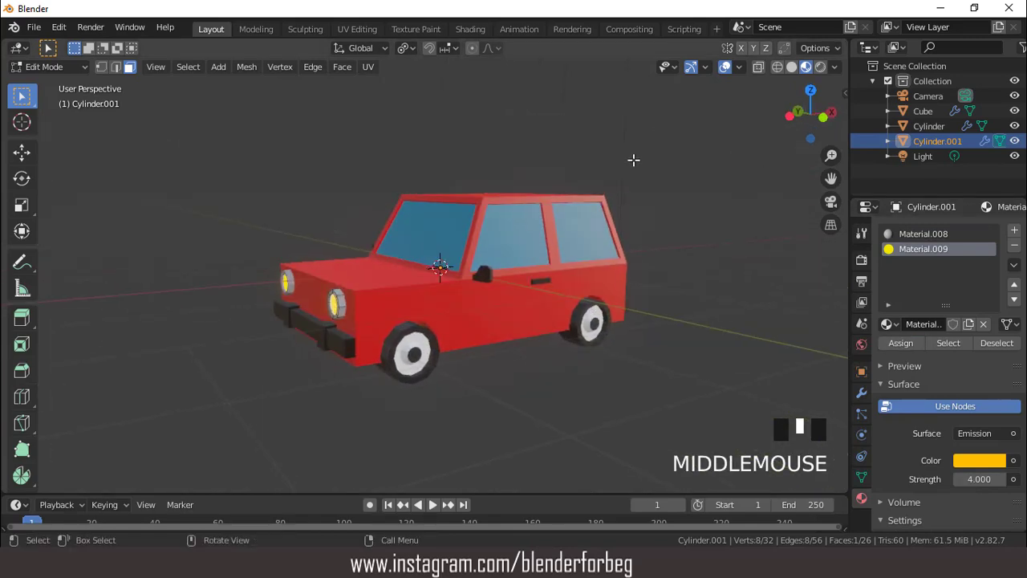
pyautogui.click(725, 67)
pyautogui.scroll(2, 677, 142)
pyautogui.scroll(-3, 637, 220)
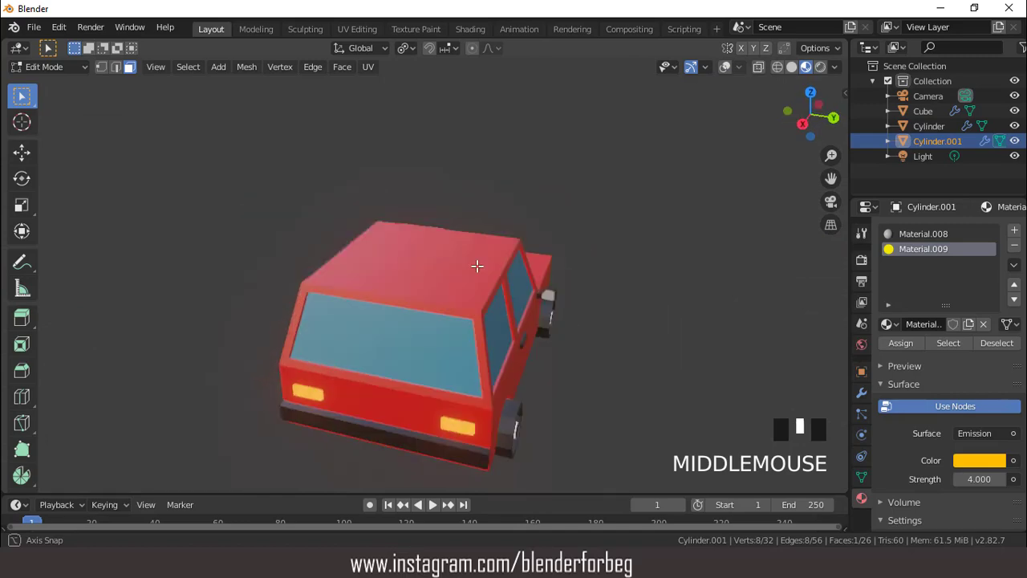
pyautogui.scroll(-2, 609, 224)
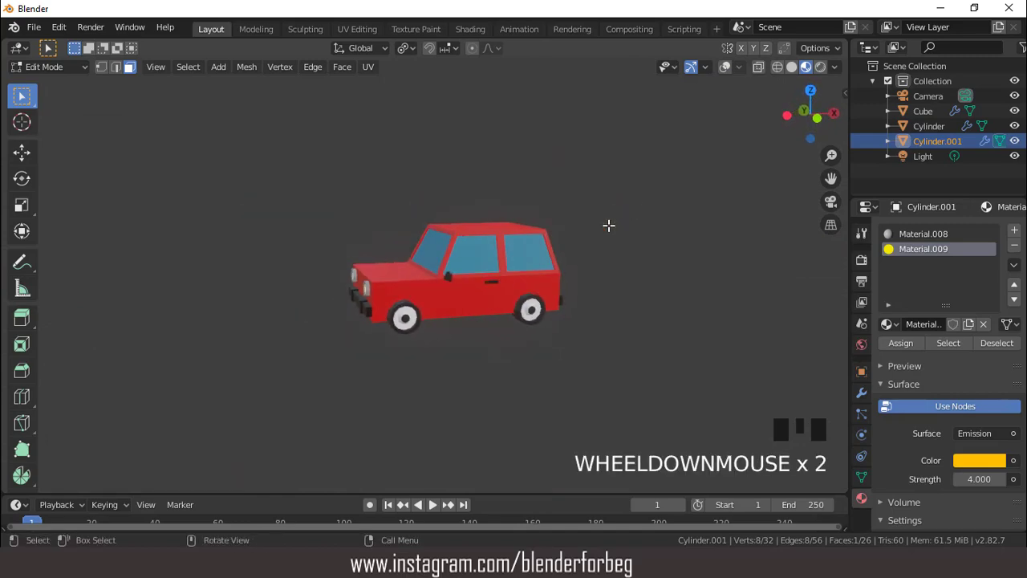
pyautogui.press('KP_1')
pyautogui.scroll(3, 608, 225)
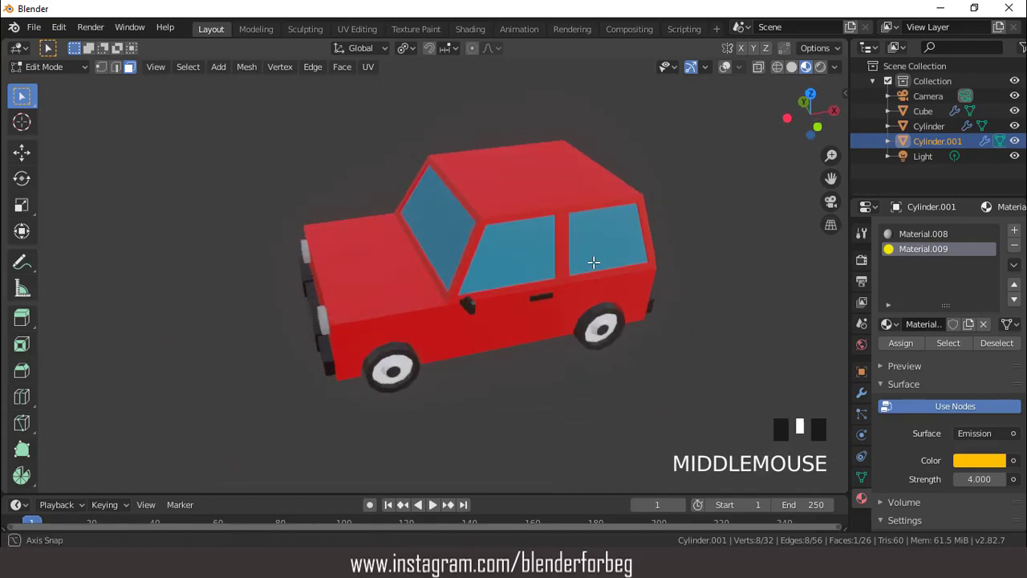